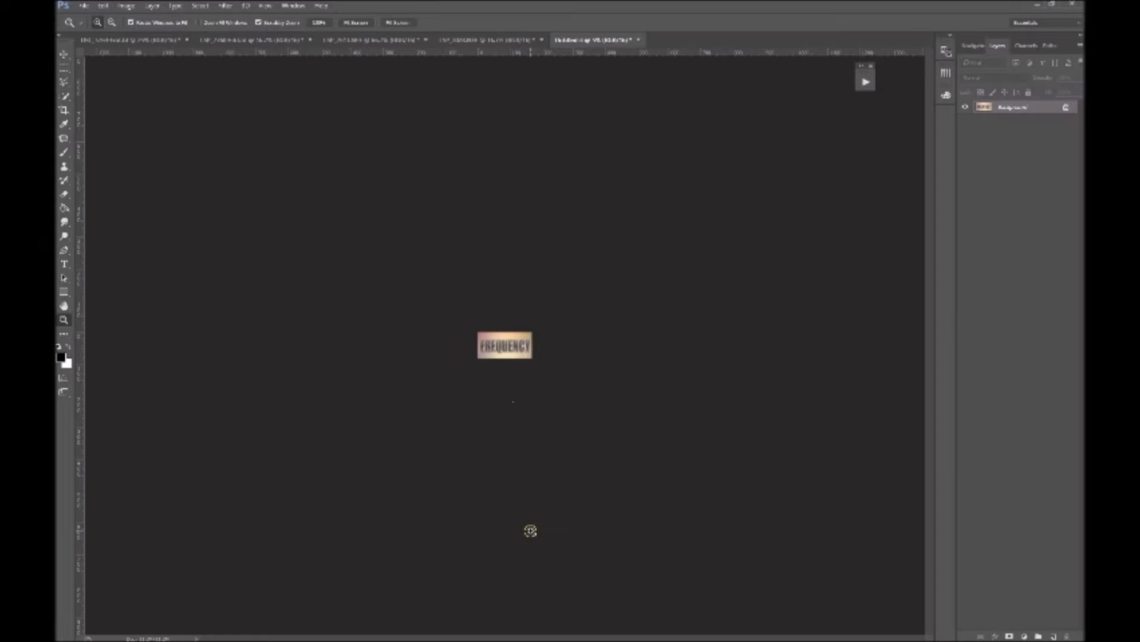
Step: Close the Frequency Separation title image and bring up the photo of the newborn on the wooden crate
left_click_drag(537, 530, 644, 565)
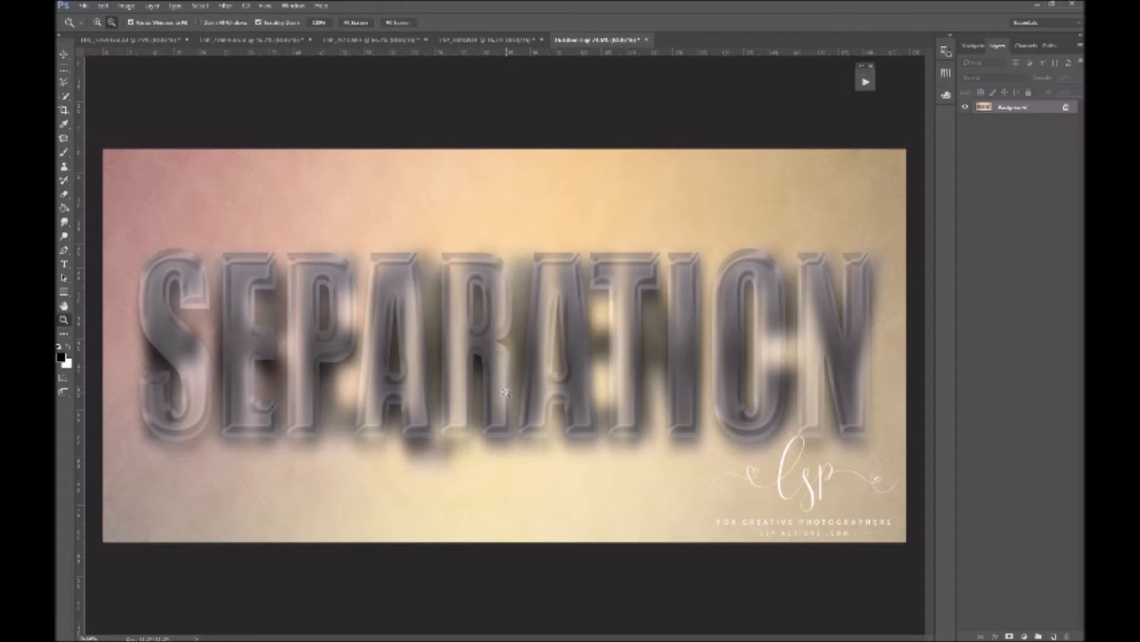
left_click(684, 577)
left_click_drag(653, 578, 629, 590)
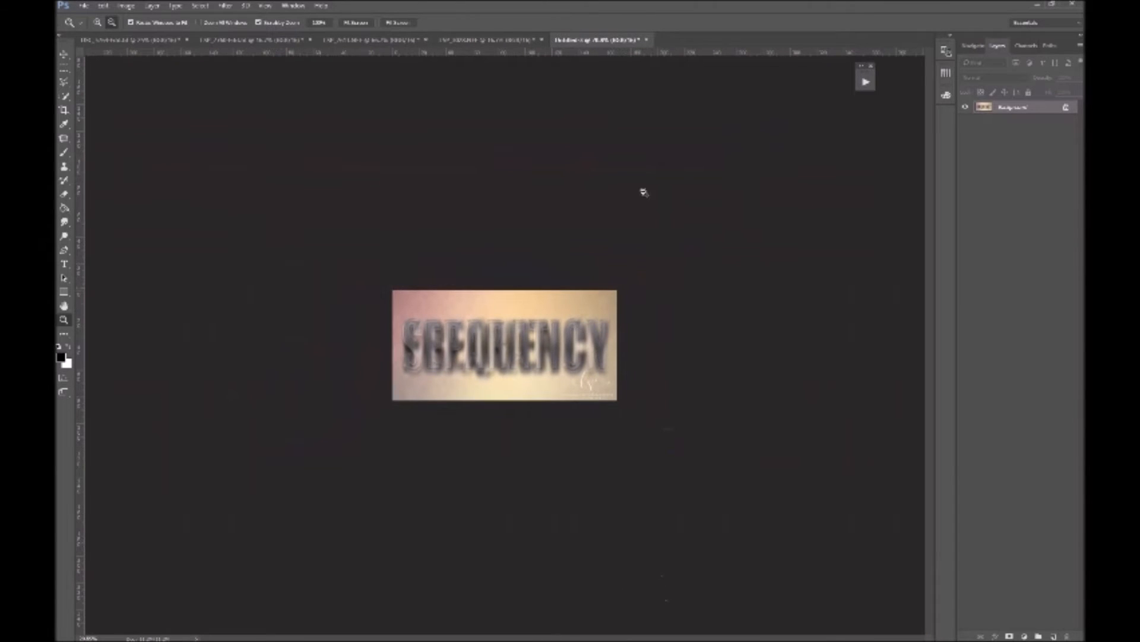
left_click_drag(590, 40, 58, 93)
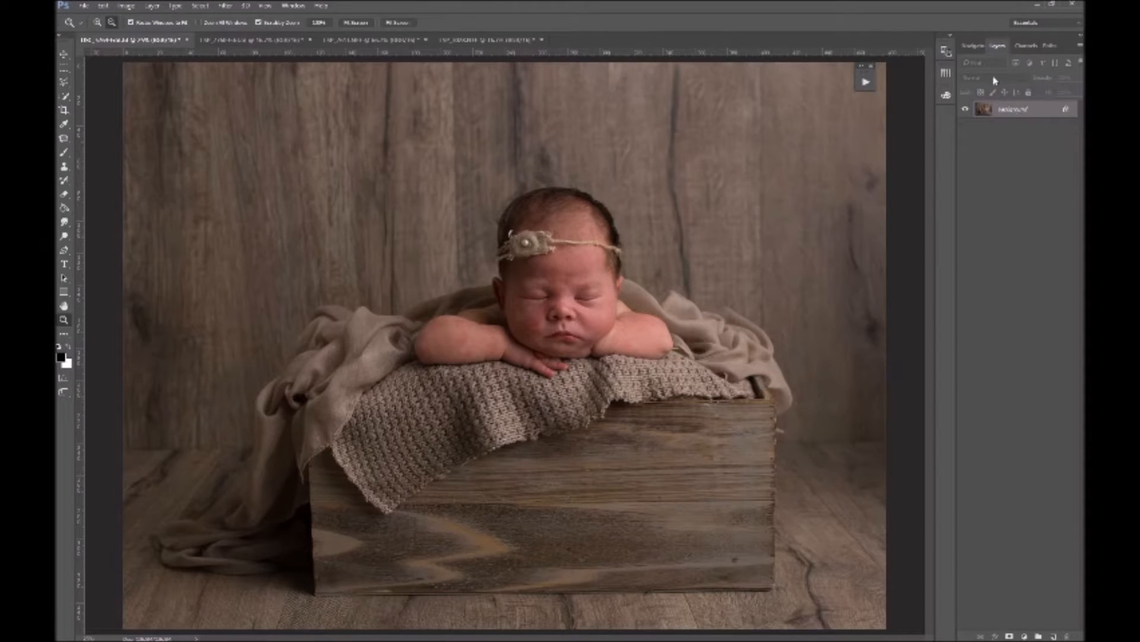
Step: Examine the blotchy skin on the baby's forearm at close range, continuing across to the cheek
left_click(476, 350)
left_click_drag(428, 346, 509, 364)
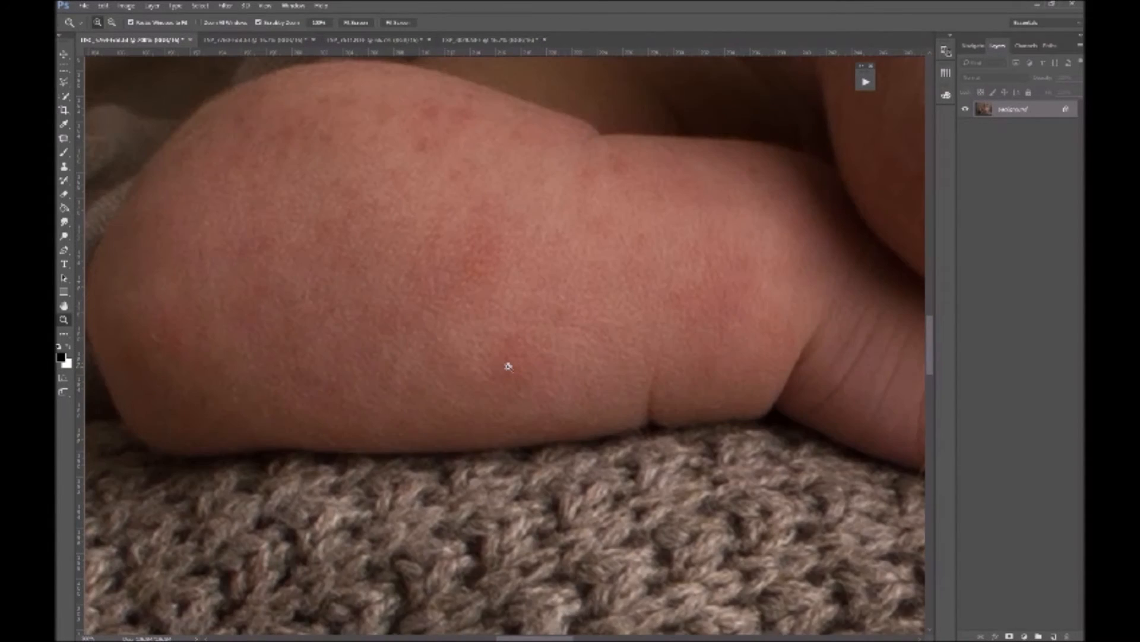
scroll(600, 447, "up", 4)
scroll(609, 426, "up", 1)
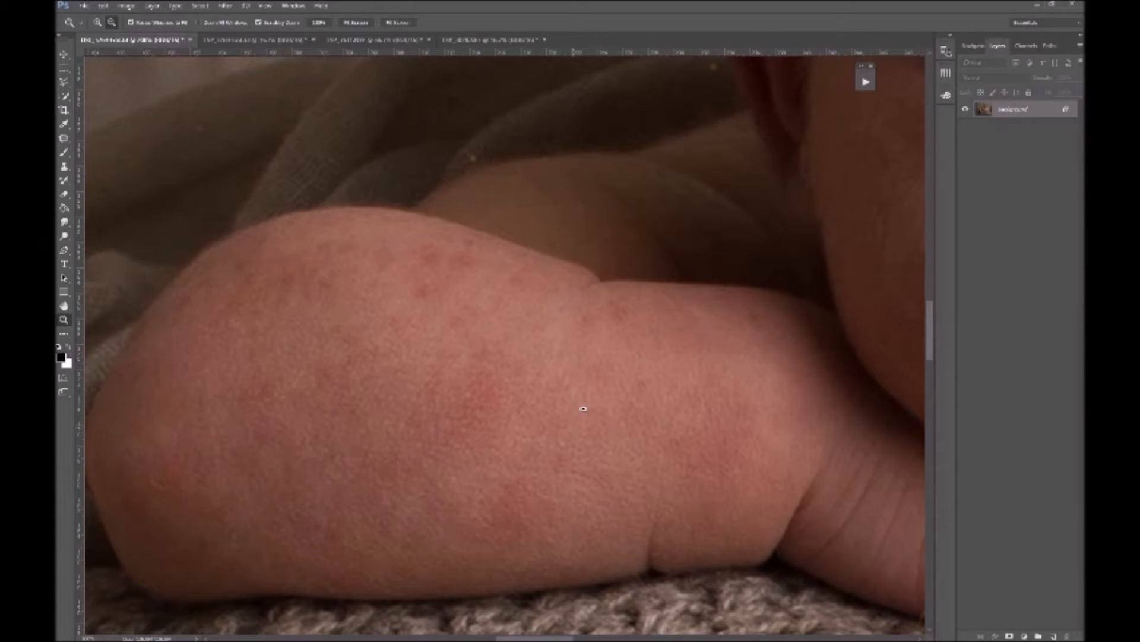
key("h")
left_click(681, 344)
left_click_drag(628, 390, 420, 463)
left_click_drag(725, 329, 557, 309)
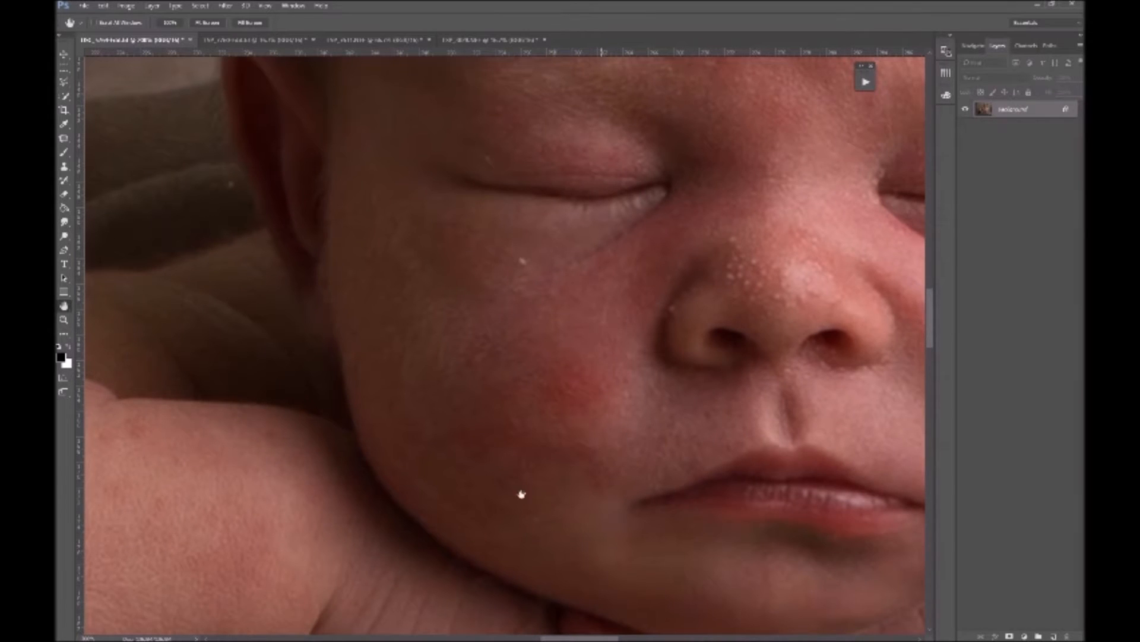
Step: Inspect the skin around the baby's closed eyes, nose and ear, and compare it with the forearm
left_click_drag(469, 311, 433, 426)
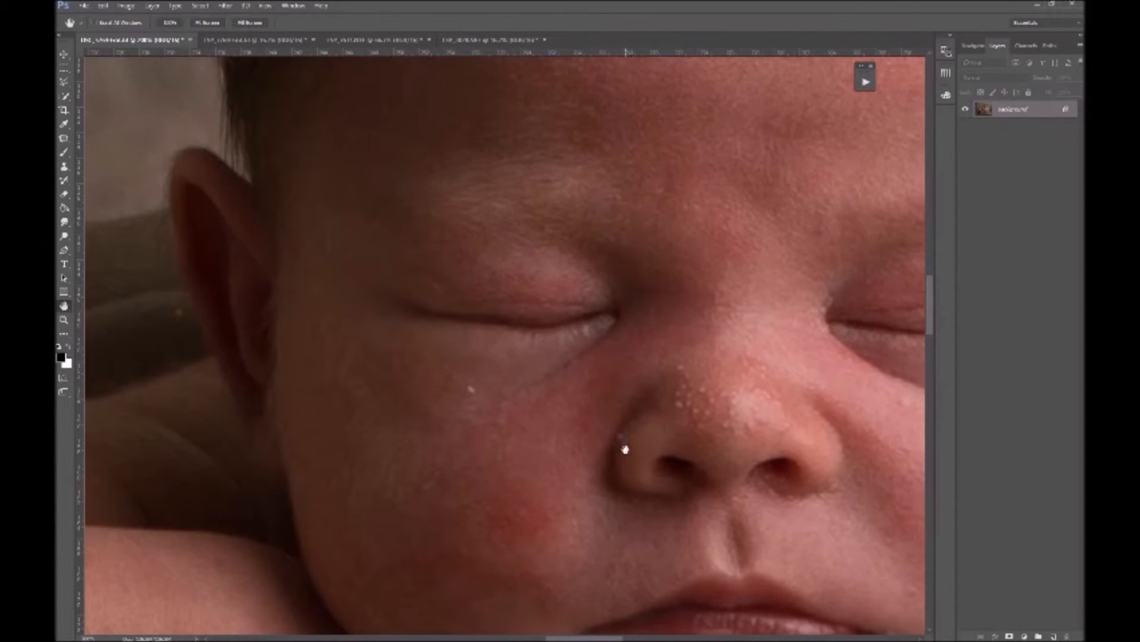
left_click(737, 413)
left_click_drag(725, 314, 593, 502)
mouse_move(622, 348)
left_mouse_down()
mouse_move(564, 408)
mouse_move(508, 518)
left_mouse_up()
left_click_drag(380, 588, 703, 397)
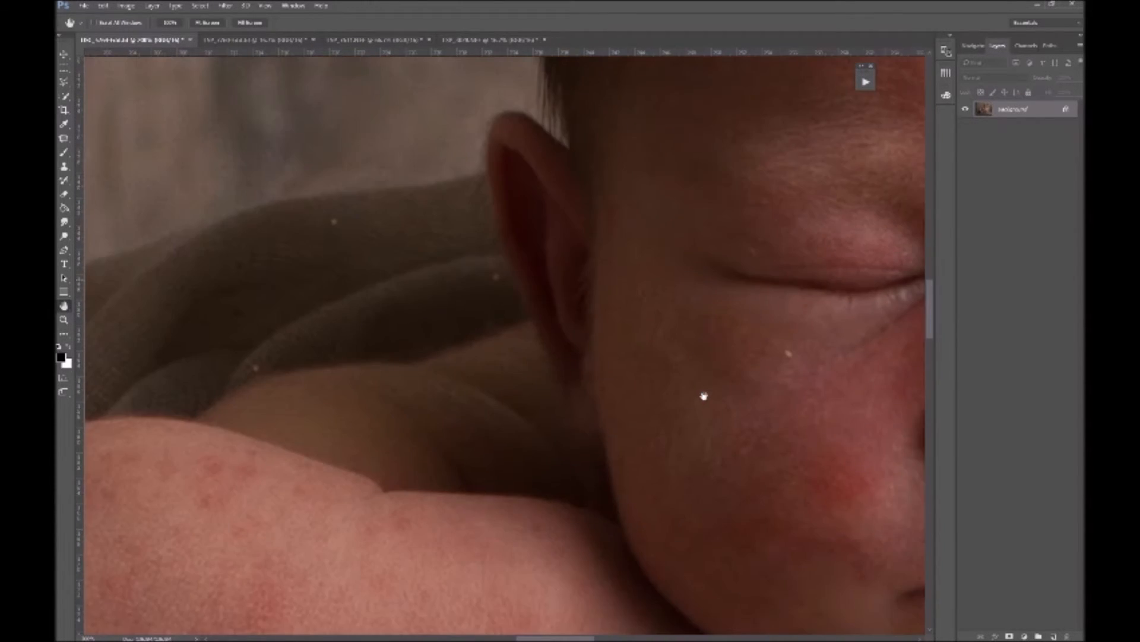
left_click_drag(557, 594, 698, 362)
left_click_drag(480, 435, 533, 490)
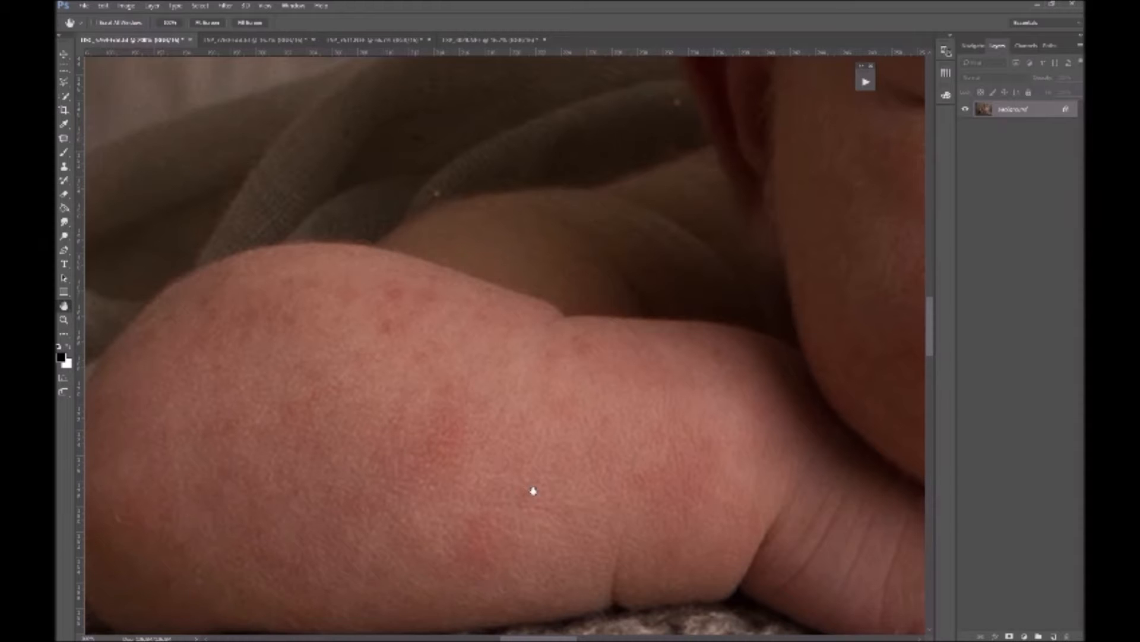
Step: Inspect the baby's face, forehead below the headband, and chin for uneven skin tone and texture
left_click_drag(779, 374, 433, 594)
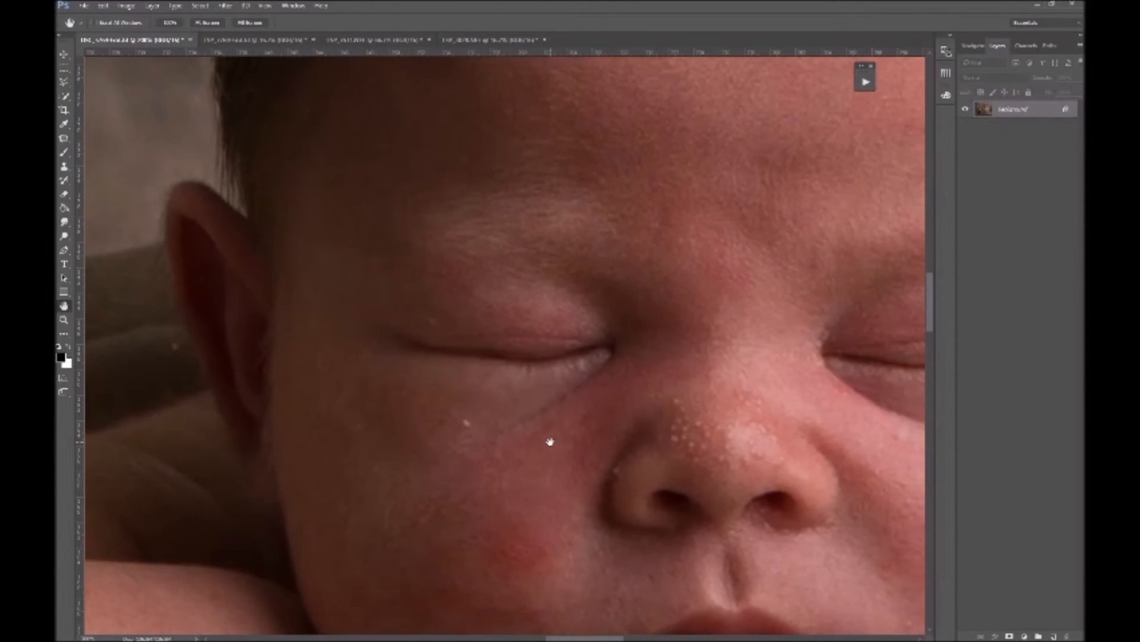
left_click_drag(543, 511, 521, 440)
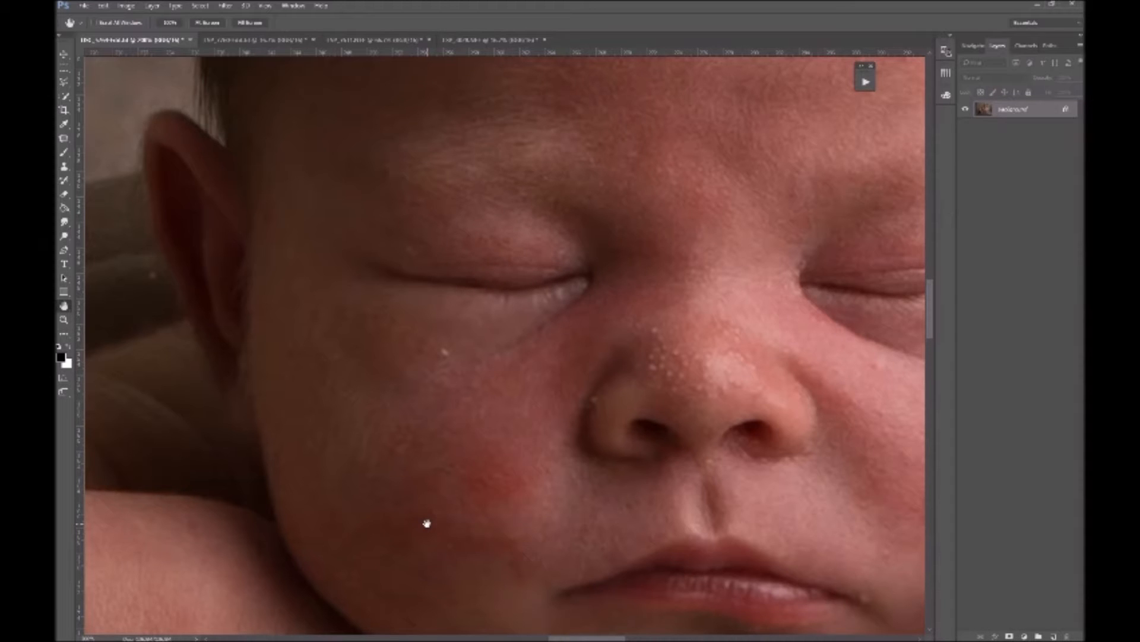
left_click_drag(491, 350, 399, 509)
left_click_drag(580, 362, 442, 504)
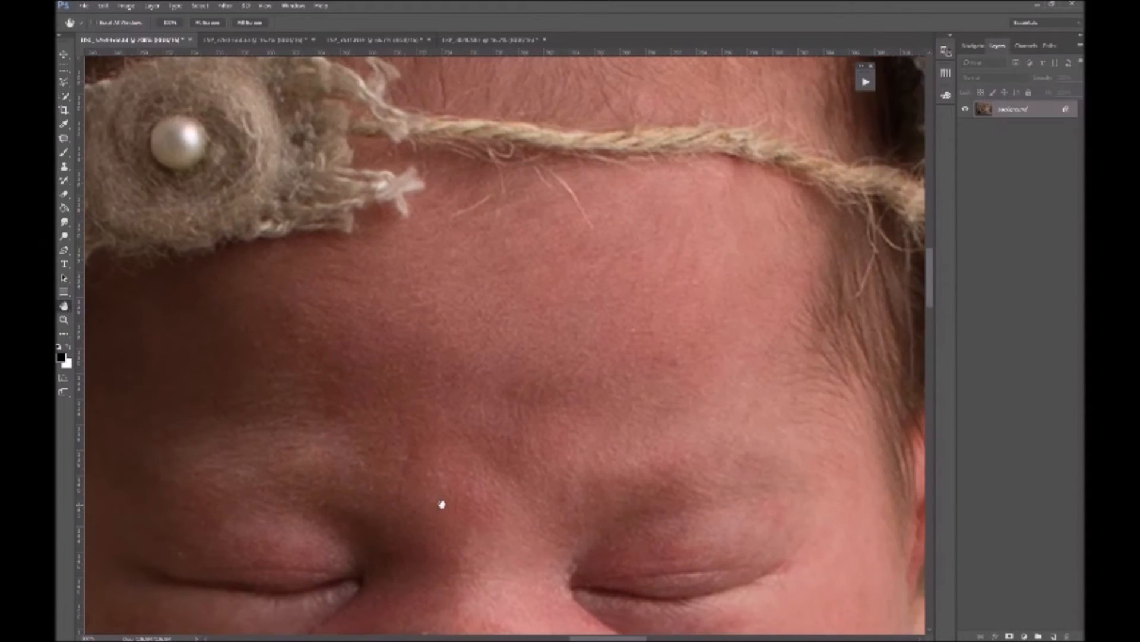
left_click_drag(663, 634, 496, 504)
left_click_drag(628, 560, 568, 318)
left_click_drag(576, 491, 533, 318)
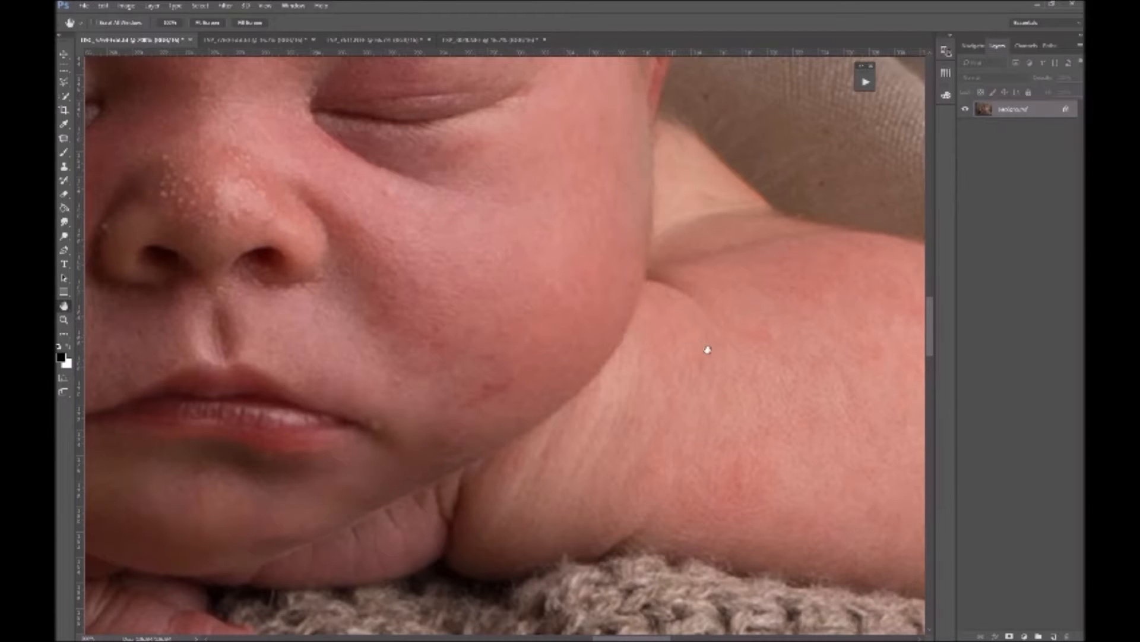
Step: Compare the redness on the baby's two arms and both cheeks
left_click_drag(709, 374, 336, 370)
left_click_drag(205, 392, 678, 438)
left_click_drag(243, 468, 642, 455)
mouse_move(538, 423)
left_mouse_down()
mouse_move(624, 326)
mouse_move(779, 410)
left_mouse_up()
mouse_move(402, 462)
left_mouse_down()
mouse_move(466, 494)
mouse_move(257, 545)
left_mouse_up()
left_click_drag(701, 402, 366, 444)
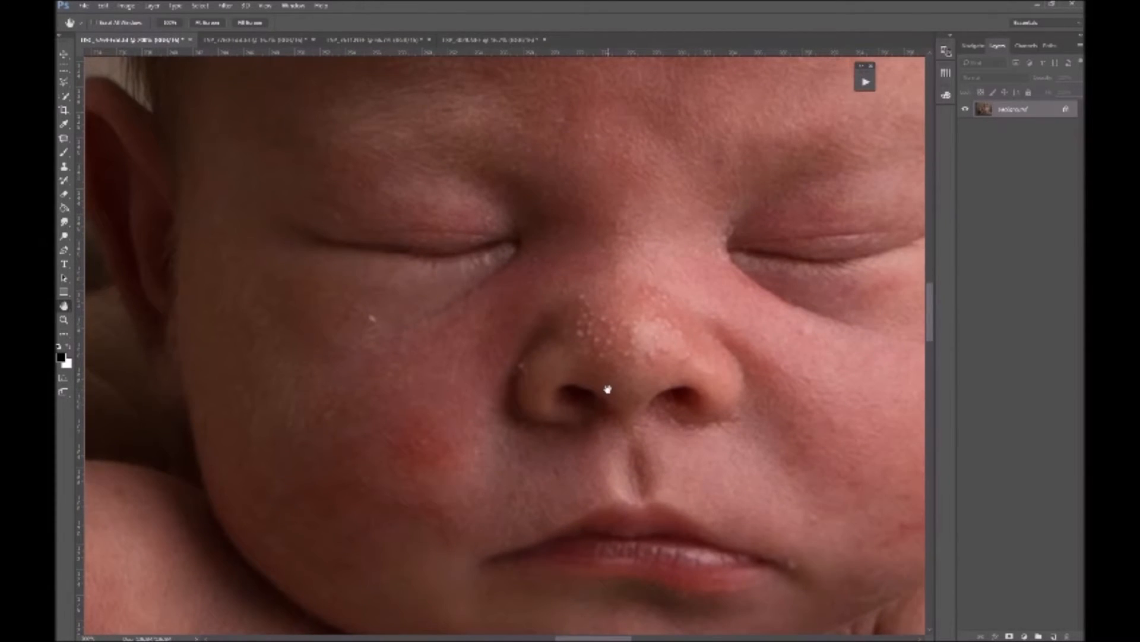
Step: Examine the spots on the nose, the red cheek patch and the forearm blotches
left_click_drag(639, 341, 569, 466)
left_click_drag(570, 288, 547, 504)
left_click_drag(540, 571, 486, 275)
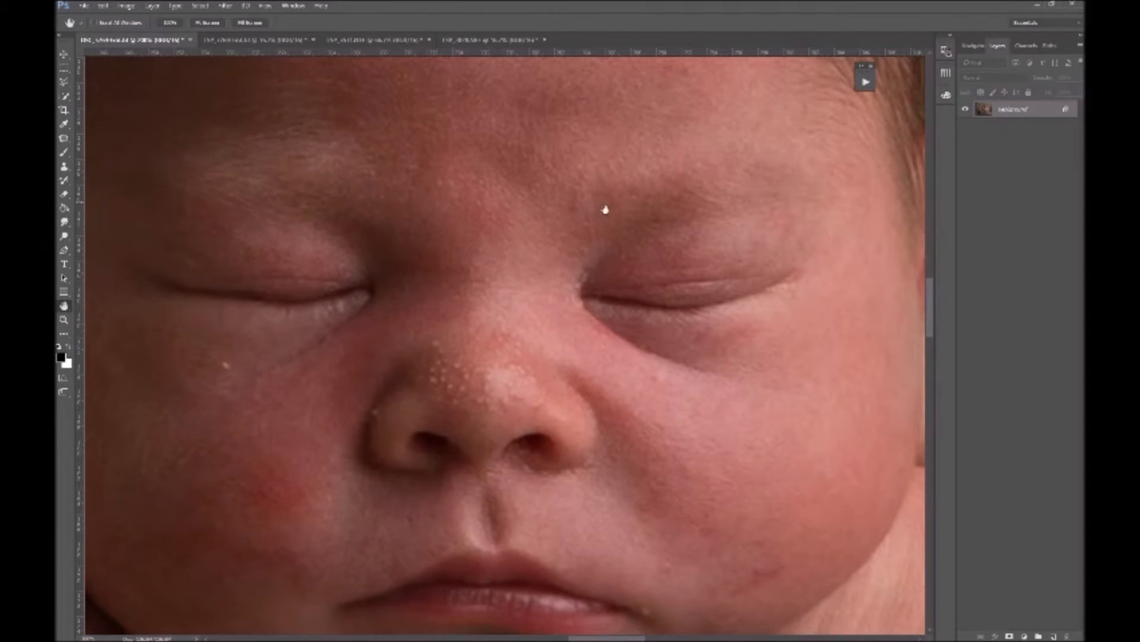
left_click_drag(452, 347, 509, 297)
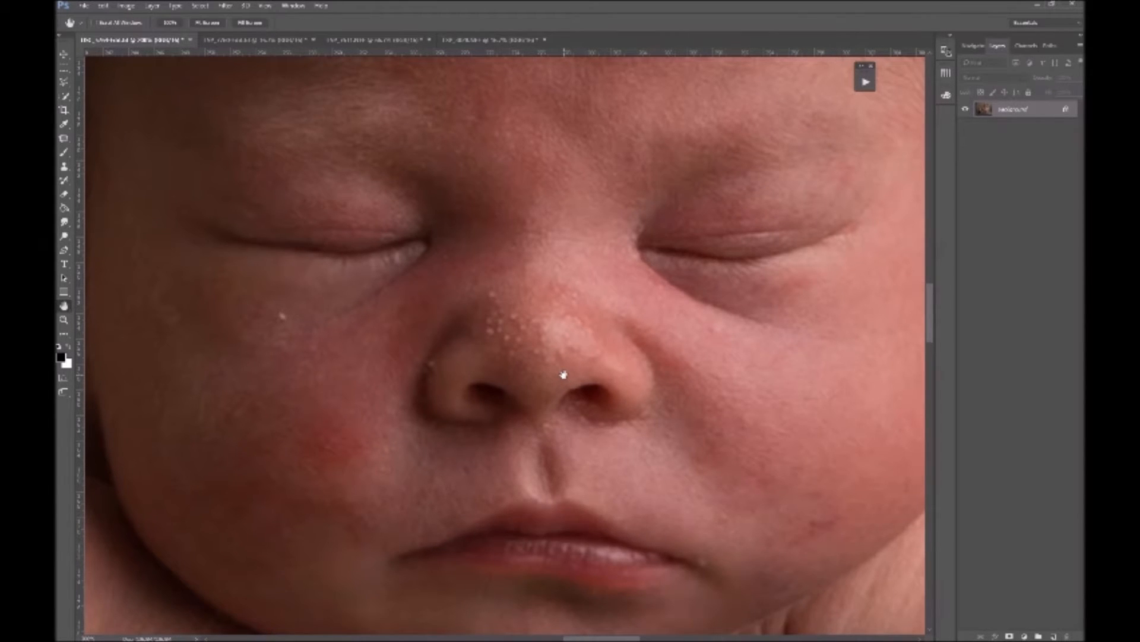
left_click_drag(366, 425, 580, 361)
left_click_drag(297, 551, 653, 430)
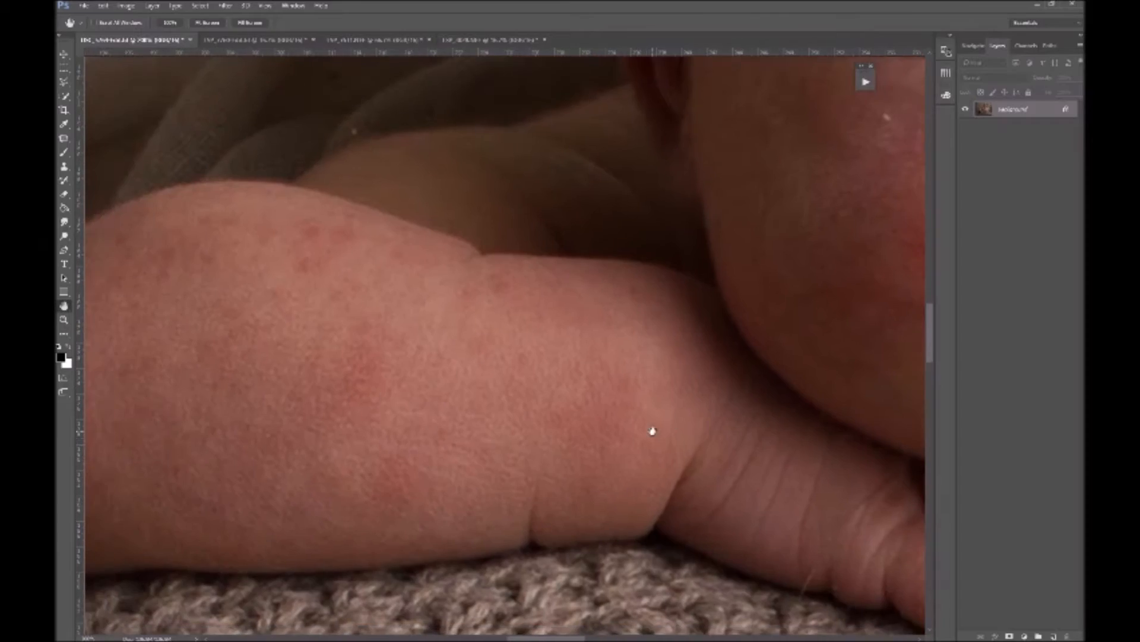
left_click_drag(373, 479, 392, 546)
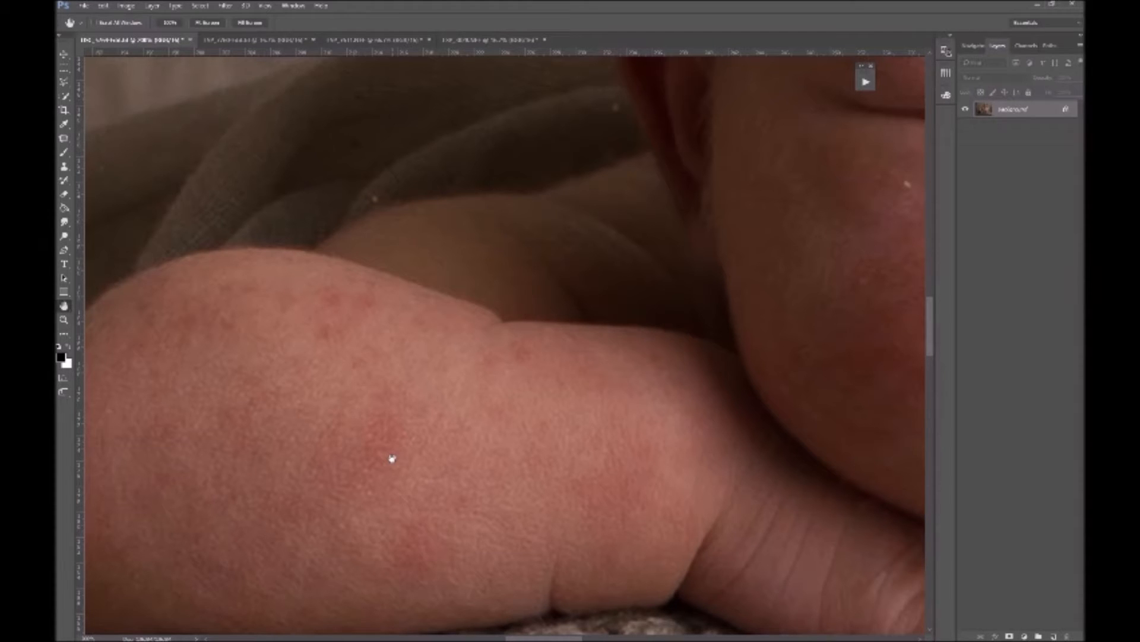
Step: Review the baby's face and both arms together at a wider view of the photo
key("z")
left_click(514, 436, "alt")
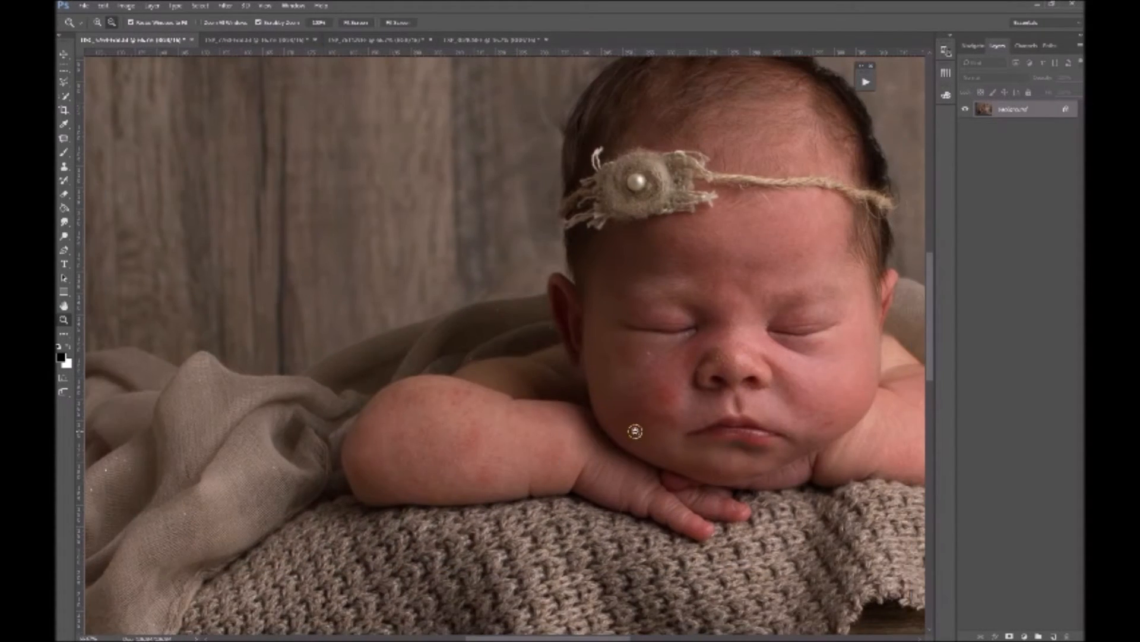
left_click(635, 431, "alt")
key("h")
left_click_drag(719, 383, 535, 370)
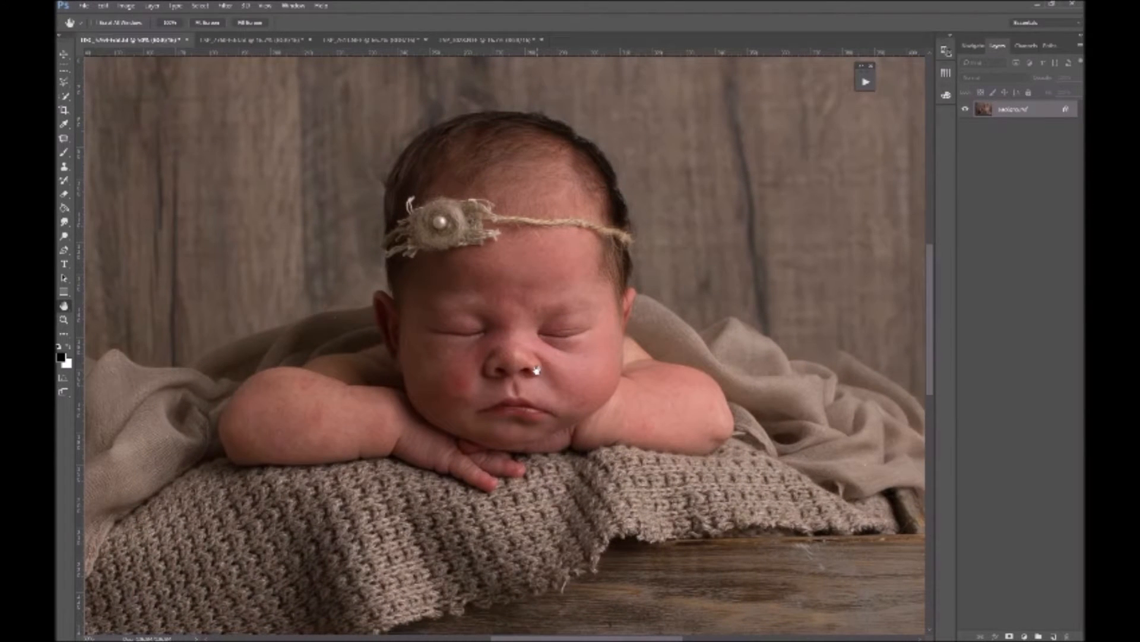
left_click_drag(536, 371, 527, 390)
key("z")
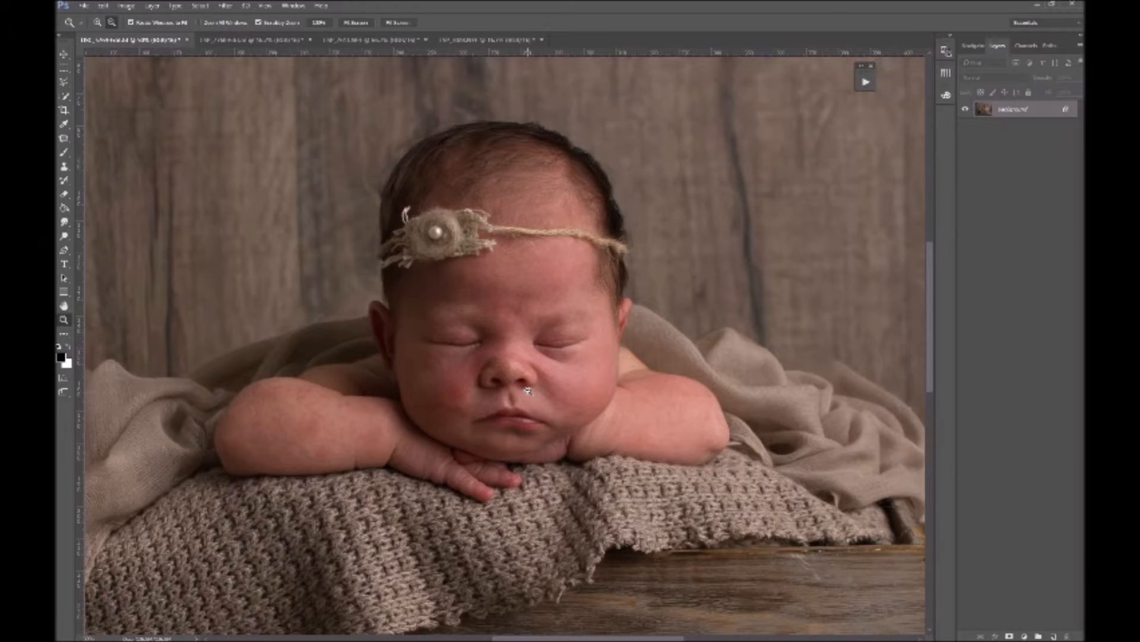
Step: Run the Complete Baby quick-fix action on the newborn photo and collapse the action list
left_click(864, 85)
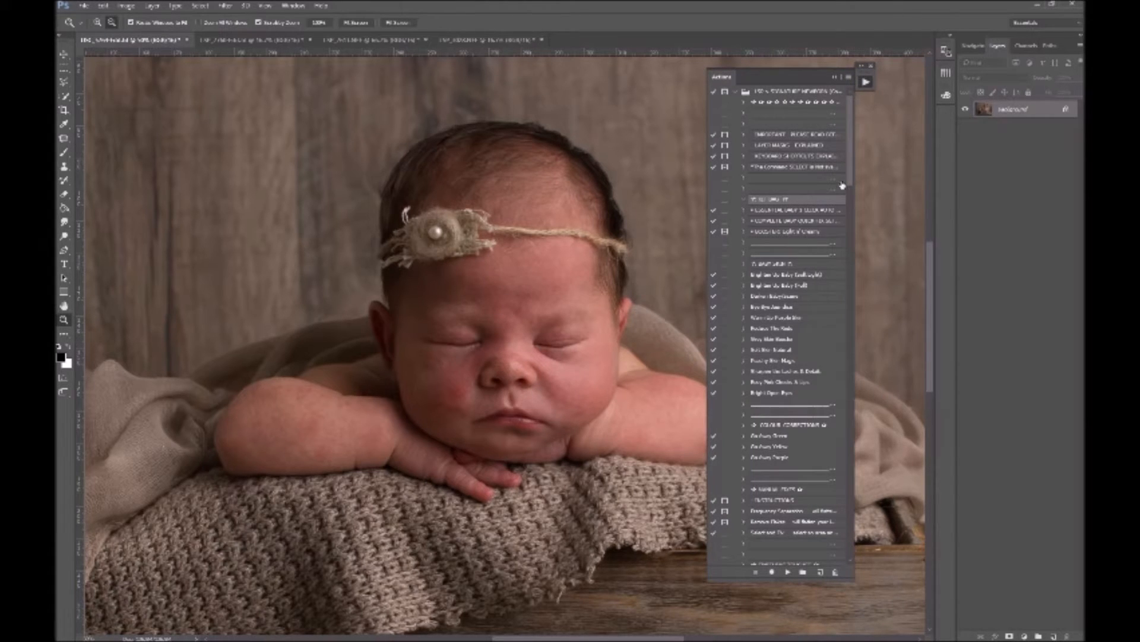
left_click(792, 221)
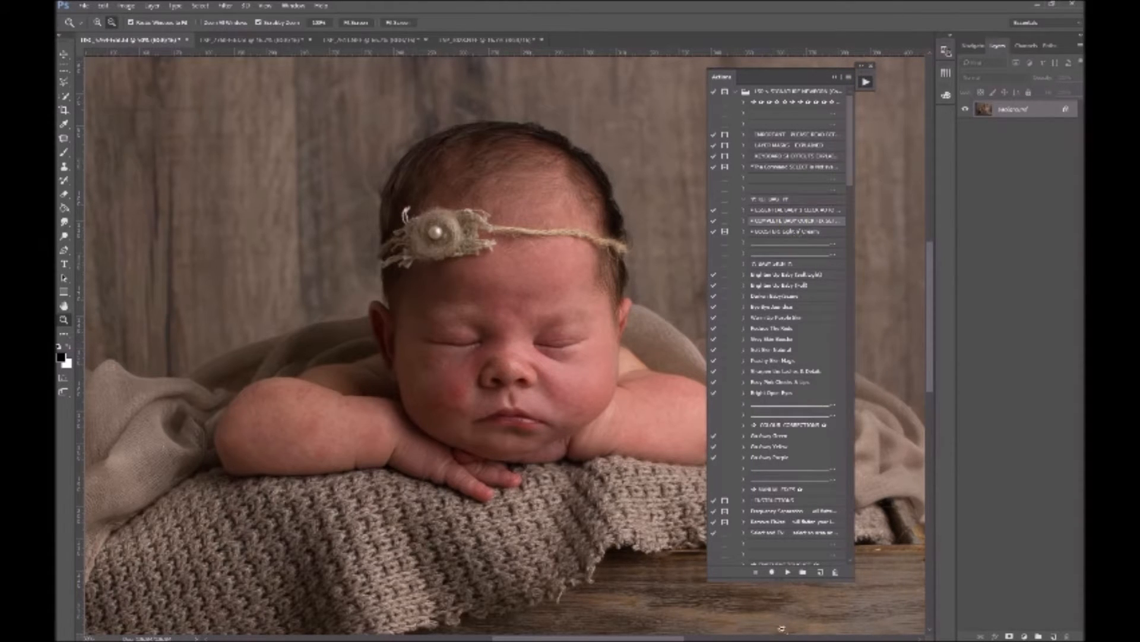
left_click(787, 571)
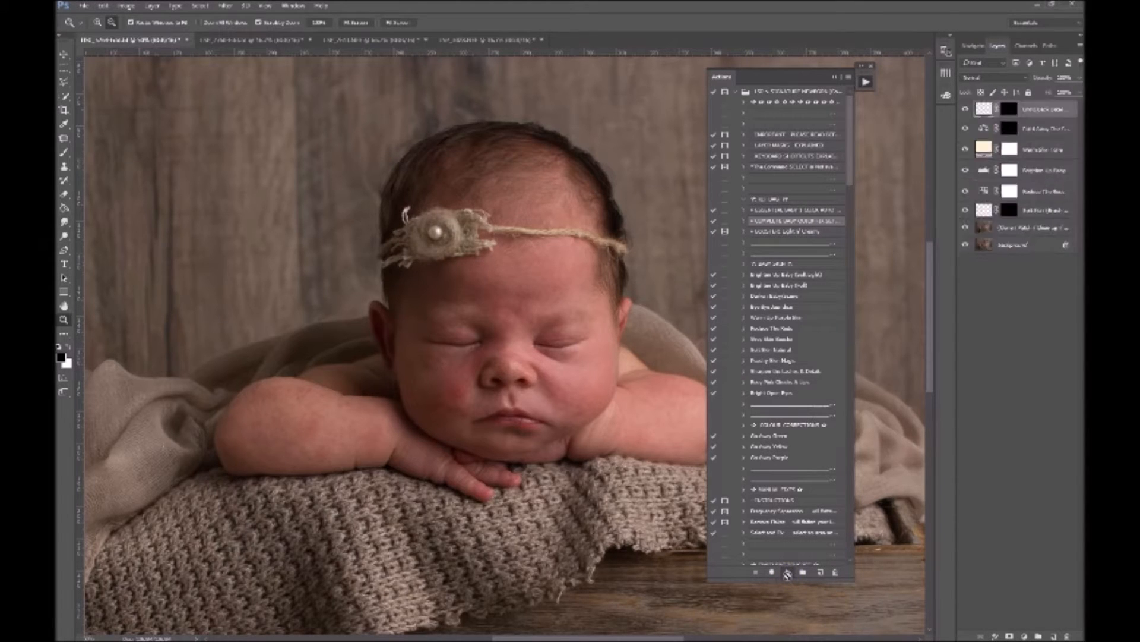
left_click(838, 78)
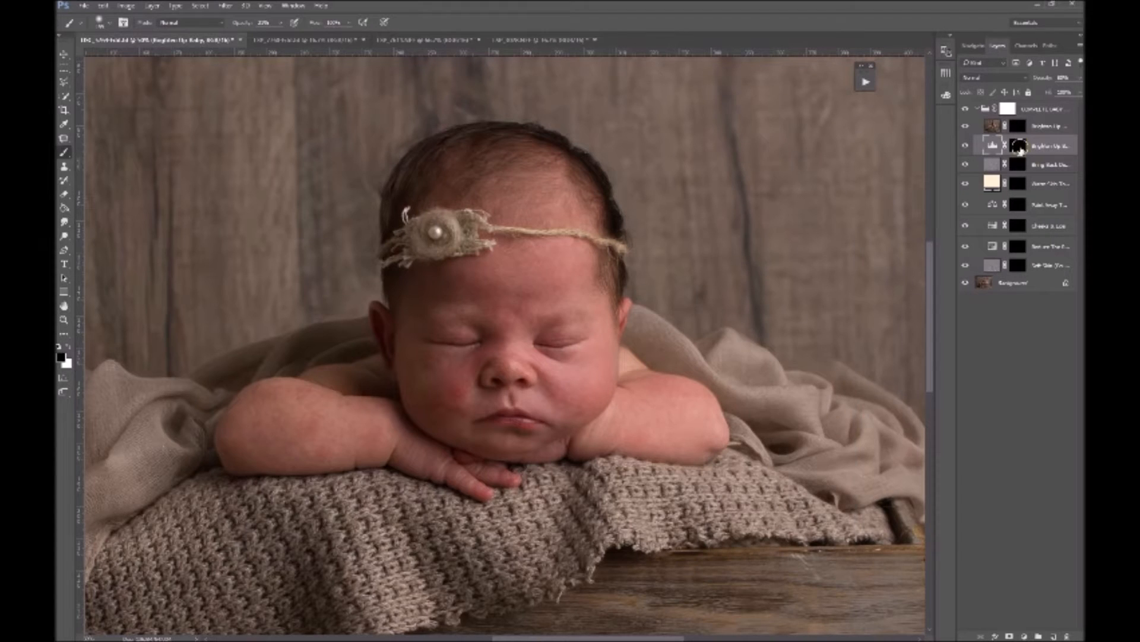
Step: Paint white over the baby's face on the Brighten Up Baby mask, using a resized soft brush at 30% opacity
right_click(608, 425)
left_click(729, 305)
left_click(279, 30)
left_click(280, 22)
left_click(527, 282)
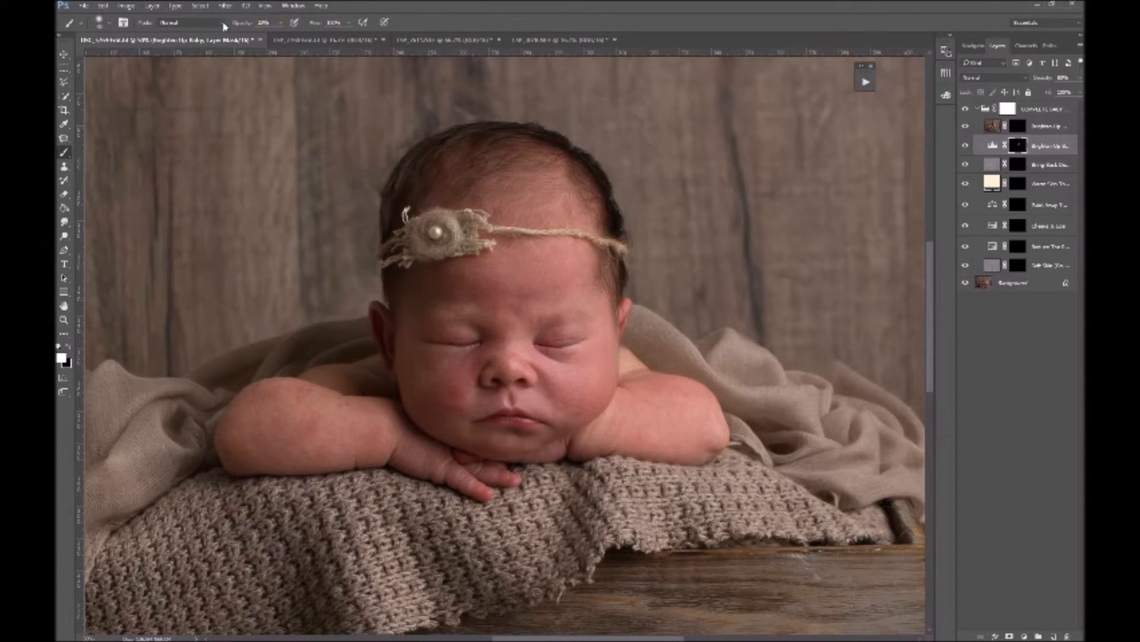
key("3")
mouse_move(499, 427)
left_mouse_down()
mouse_move(433, 293)
mouse_move(484, 323)
mouse_move(456, 400)
mouse_move(218, 437)
mouse_move(561, 442)
mouse_move(605, 231)
left_mouse_up()
Step: Brush over the centre of the baby's face on the Brighten Up More mask with a resized brush
left_click(1017, 130)
left_click(1018, 125)
key("ctrl+minus")
right_click(570, 333)
left_click_drag(689, 304, 694, 304)
mouse_move(511, 324)
left_mouse_down()
mouse_move(527, 312)
mouse_move(528, 335)
left_mouse_up()
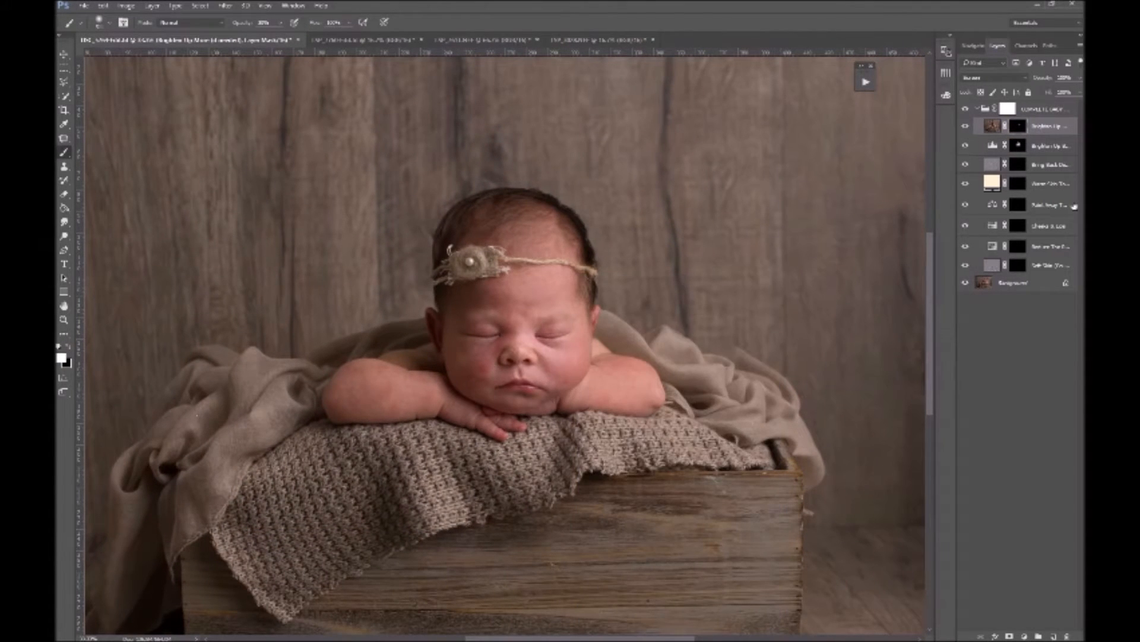
Step: Paint the eyelashes and lips on the Bring Back Details mask with a resized brush
left_click(1016, 167)
key("ctrl+plus")
key("ctrl+plus")
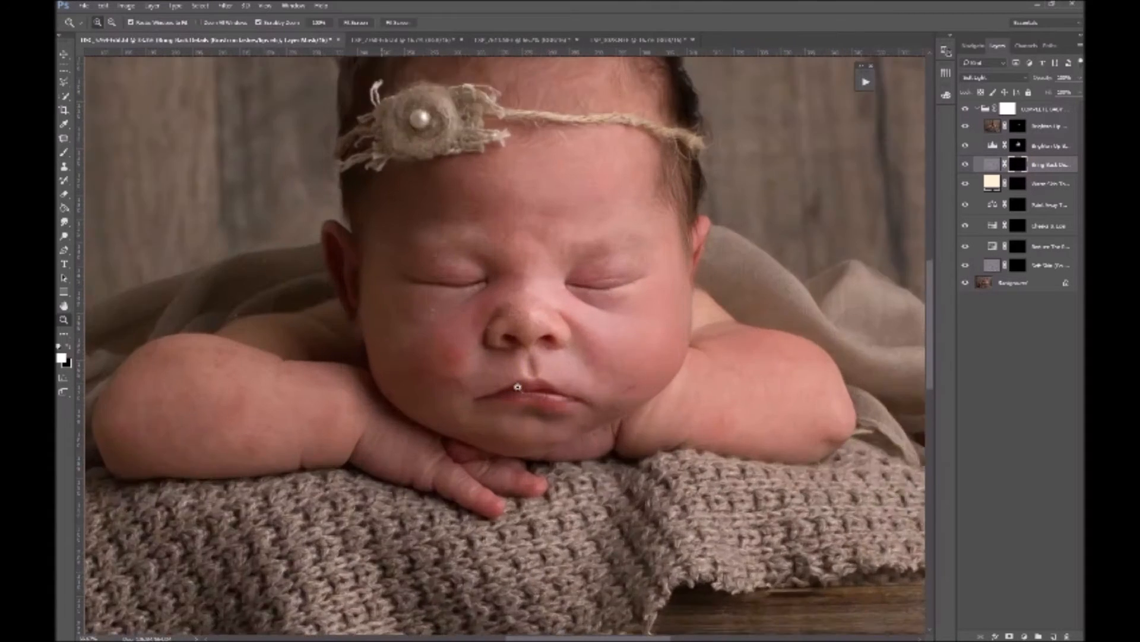
right_click(572, 335)
left_click(644, 304)
left_click_drag(475, 252, 366, 254)
left_click_drag(619, 257, 681, 245)
left_click_drag(610, 400, 530, 390)
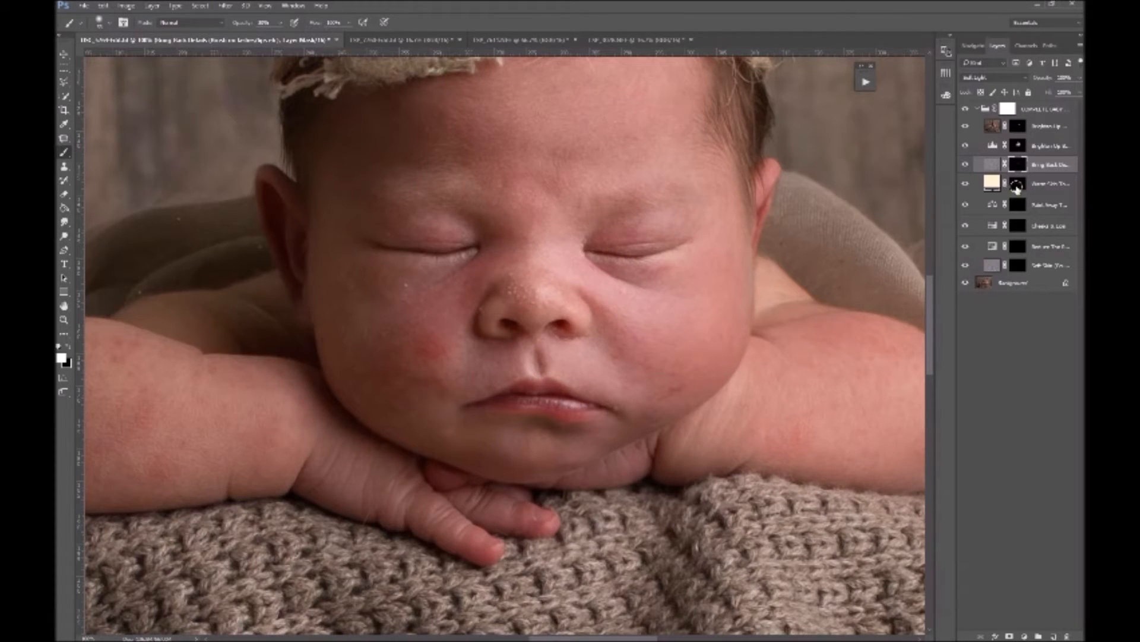
Step: Paint the baby's head and face on the Warm Skin Tone mask with a resized brush
left_click(1017, 183)
key("z")
left_click(670, 366, "alt")
left_click(670, 367, "alt")
key("b")
right_click(618, 374)
left_click(731, 304)
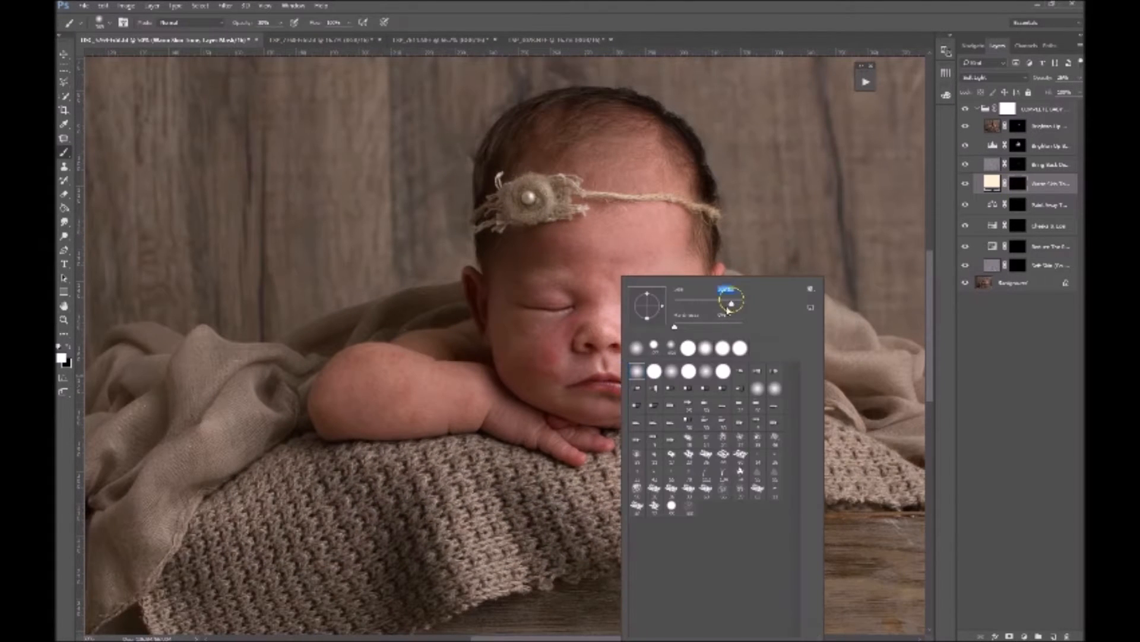
mouse_move(606, 179)
left_mouse_down()
mouse_move(537, 351)
mouse_move(401, 387)
mouse_move(692, 383)
mouse_move(720, 314)
left_mouse_up()
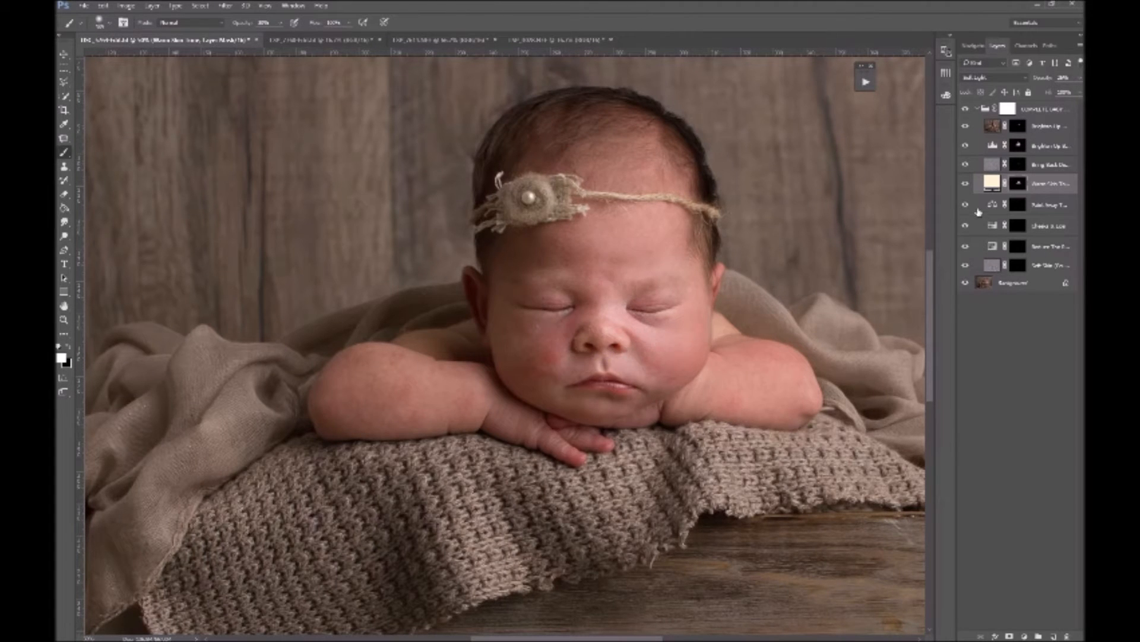
Step: Brush on the Paint Away The Yellow mask and tint both of the baby's cheeks on the Cheeks & Lips mask
left_click(1026, 207)
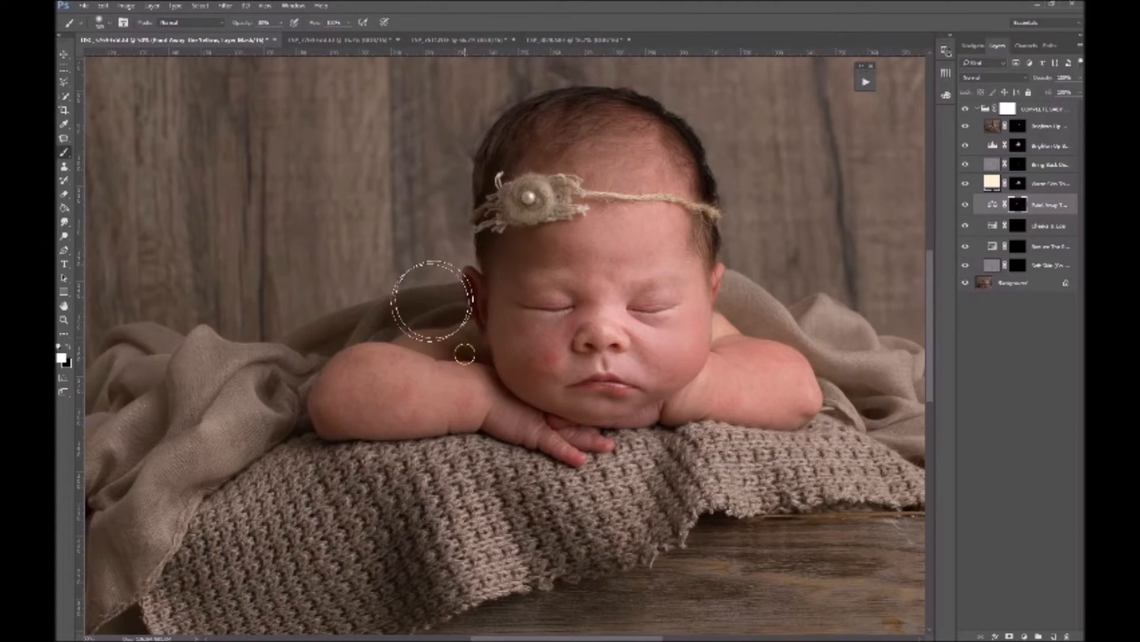
left_click(1018, 227)
left_click(696, 355)
left_click(530, 370)
key("x")
Step: Paint white over the face and both arms on the Reduce The Reds mask and lower that layer's opacity slightly
left_click(1018, 246)
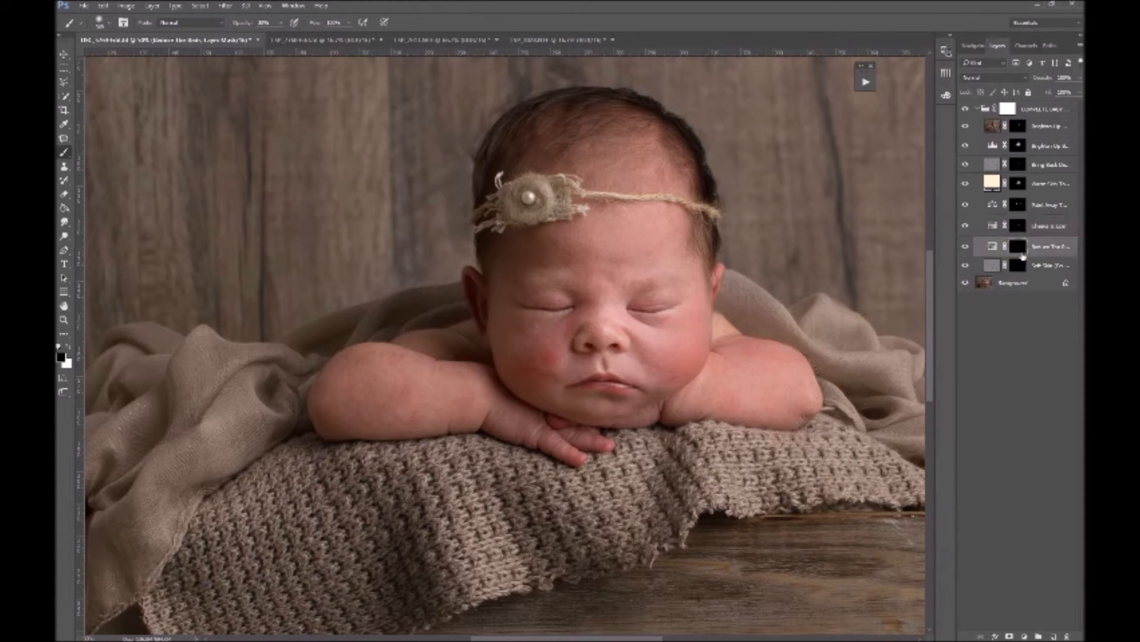
key("x")
mouse_move(611, 333)
left_mouse_down()
mouse_move(628, 254)
mouse_move(606, 276)
mouse_move(613, 265)
left_mouse_up()
left_click_drag(736, 387, 831, 405)
mouse_move(356, 389)
left_mouse_down()
mouse_move(528, 385)
mouse_move(545, 355)
mouse_move(461, 350)
mouse_move(515, 398)
left_mouse_up()
left_click(1080, 78)
left_click_drag(1080, 91, 1068, 92)
Step: Brush over the baby's skin on the Paint Away The Yellow and Soft Skin masks, and slightly lower the Soft Skin layer's opacity
left_click(1017, 205)
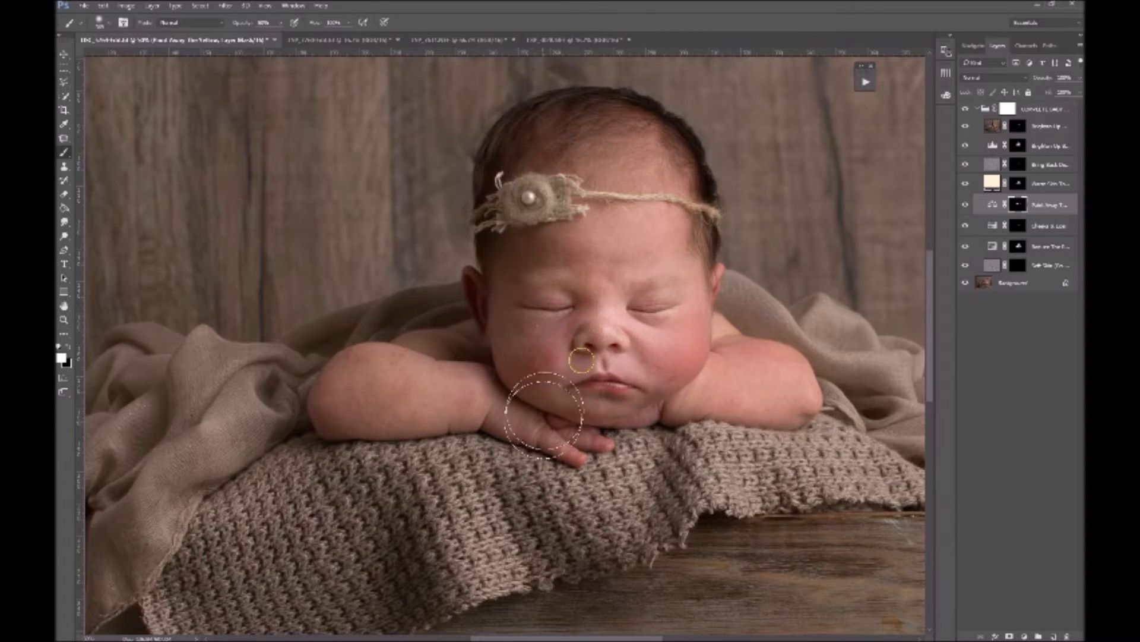
left_click(1010, 268)
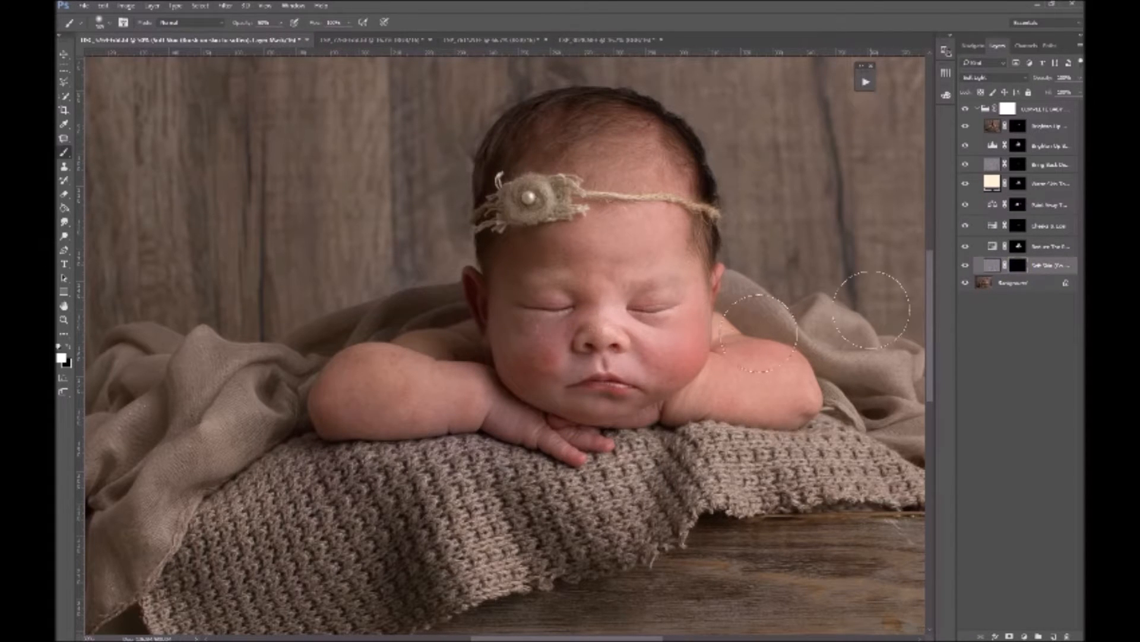
right_click(600, 277)
mouse_move(596, 222)
left_mouse_down()
mouse_move(649, 270)
mouse_move(601, 322)
mouse_move(540, 349)
mouse_move(508, 417)
mouse_move(357, 416)
mouse_move(764, 395)
mouse_move(643, 340)
mouse_move(602, 227)
mouse_move(565, 408)
mouse_move(404, 386)
left_mouse_up()
left_click(1080, 78)
left_click_drag(1081, 91, 1072, 92)
Step: Collapse the complete baby retouch group and hide and show it to compare the photo before and after
left_click(977, 109)
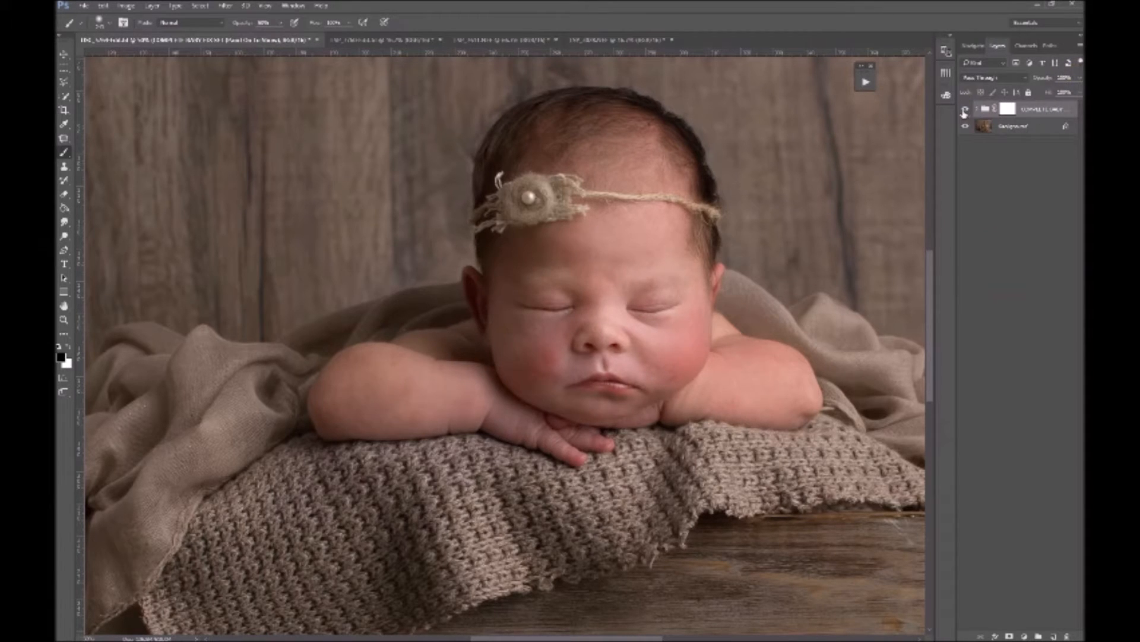
left_click(966, 109)
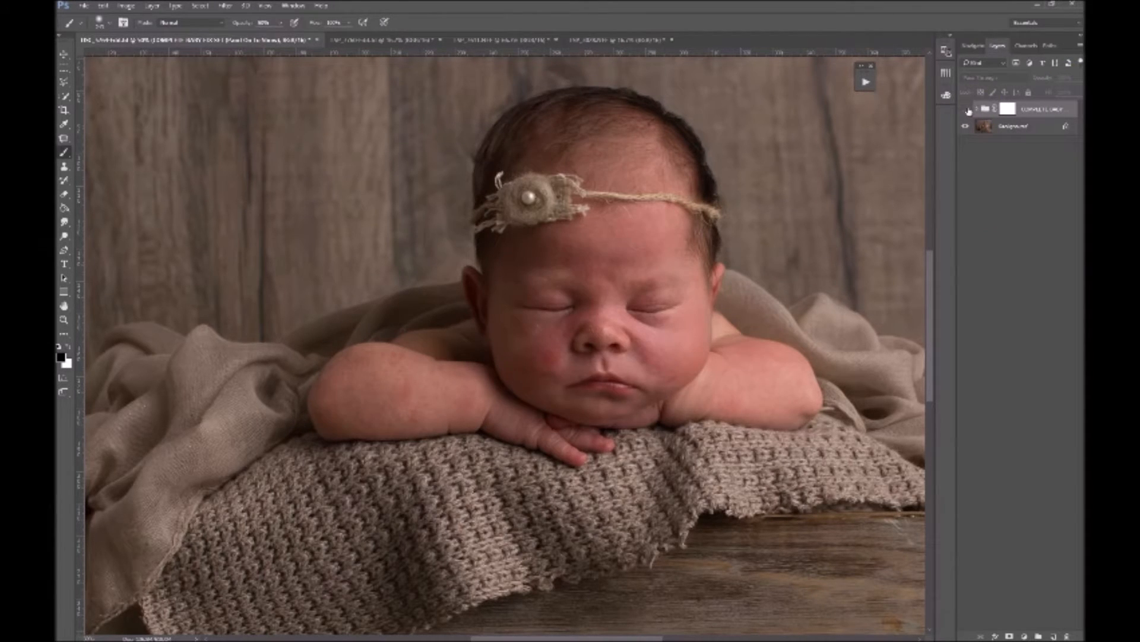
left_click(966, 109)
key("z")
left_click(617, 387)
left_click(616, 388)
left_click(617, 387)
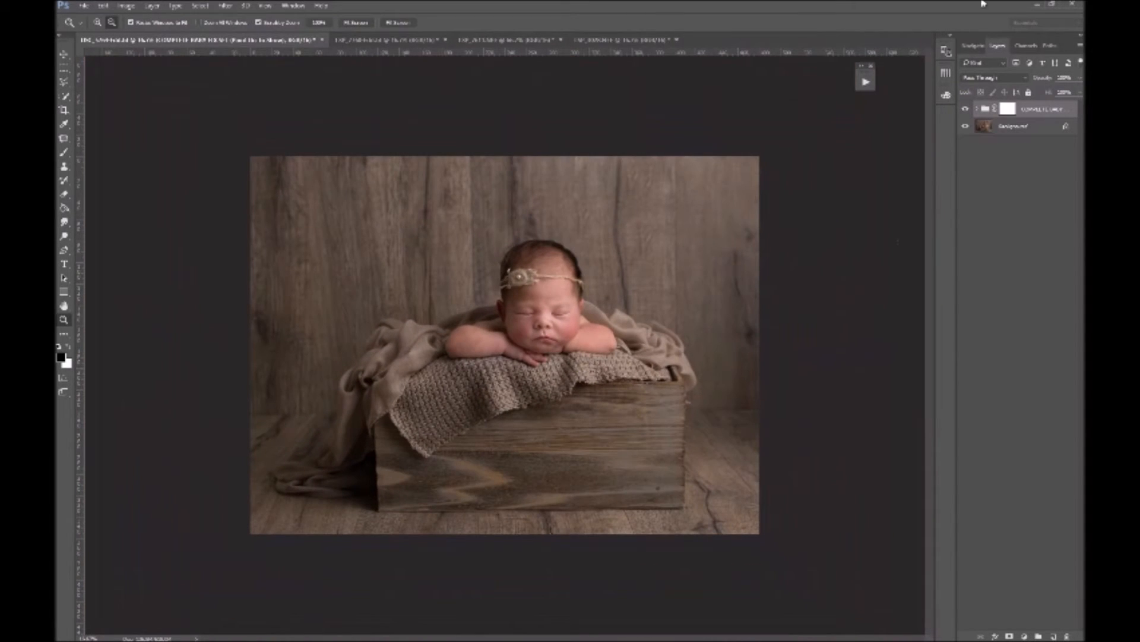
Step: Copy the original Background image into a new document and flatten the retouched photo into a single layer
left_click(1025, 125)
key("ctrl+a")
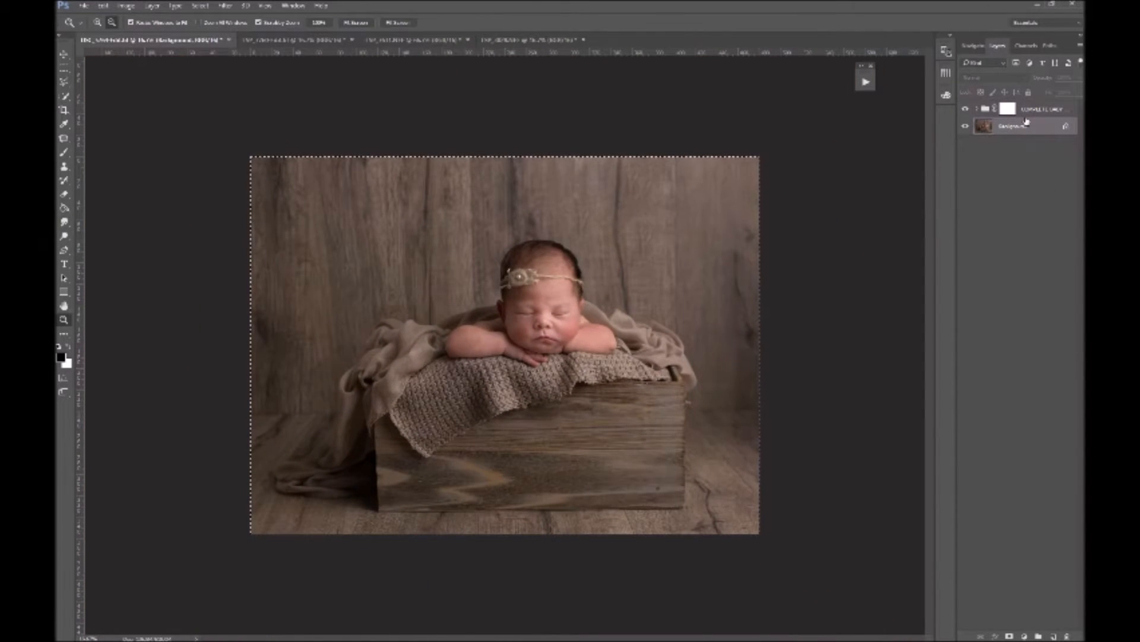
key("ctrl+c")
key("ctrl+n")
key("Return")
key("ctrl+v")
left_click(114, 41)
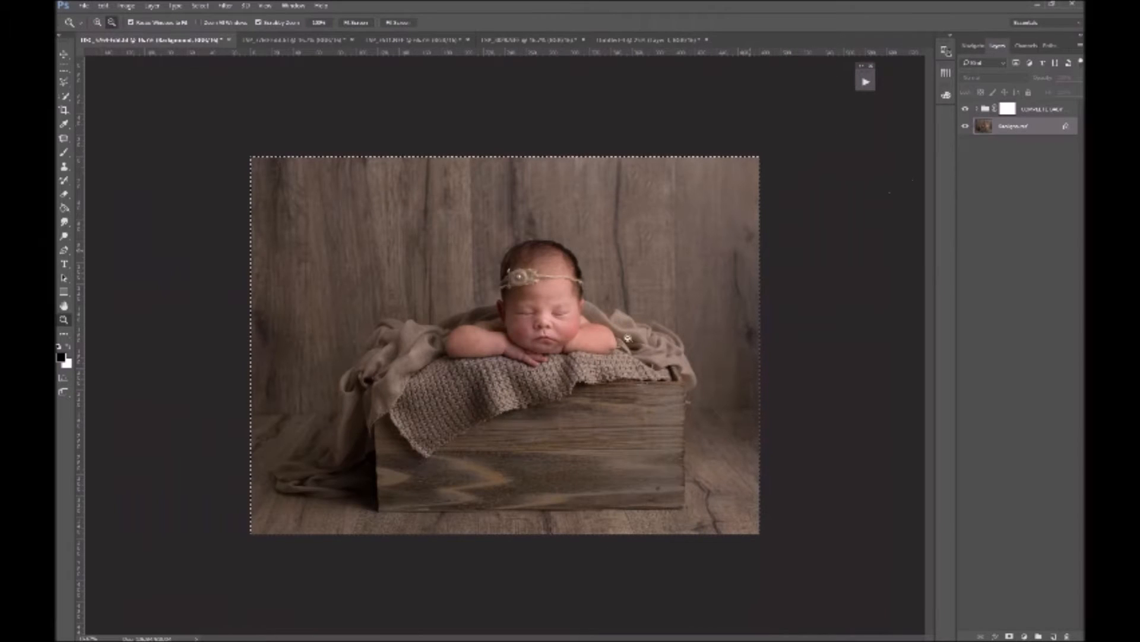
right_click(1061, 140)
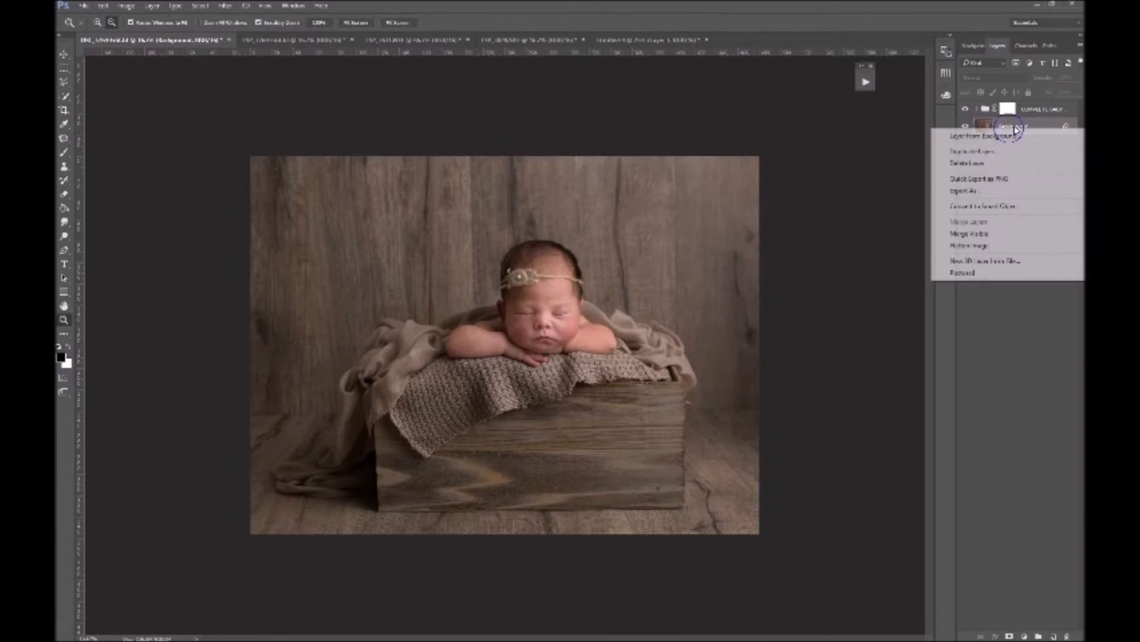
left_click(1026, 241)
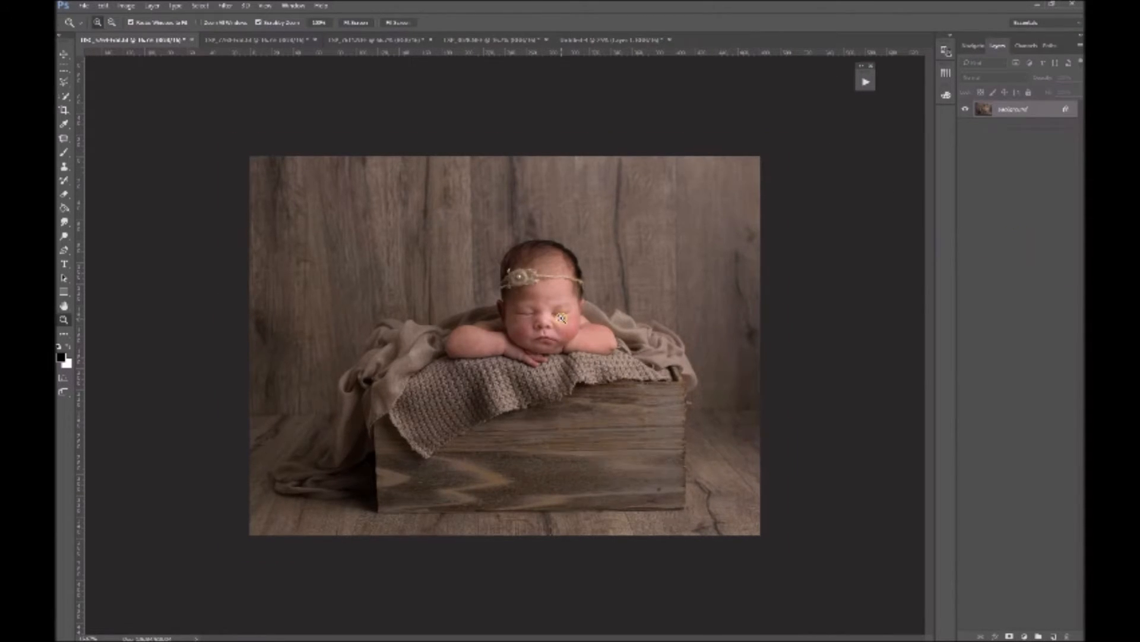
Step: Examine the baby's face, cheeks, arms and hands up close for remaining blotches and uneven skin tones
left_click(562, 317, "alt")
left_click(562, 317, "alt")
left_click(563, 318, "alt")
left_click(568, 317, "alt")
scroll(718, 412, "up", 2)
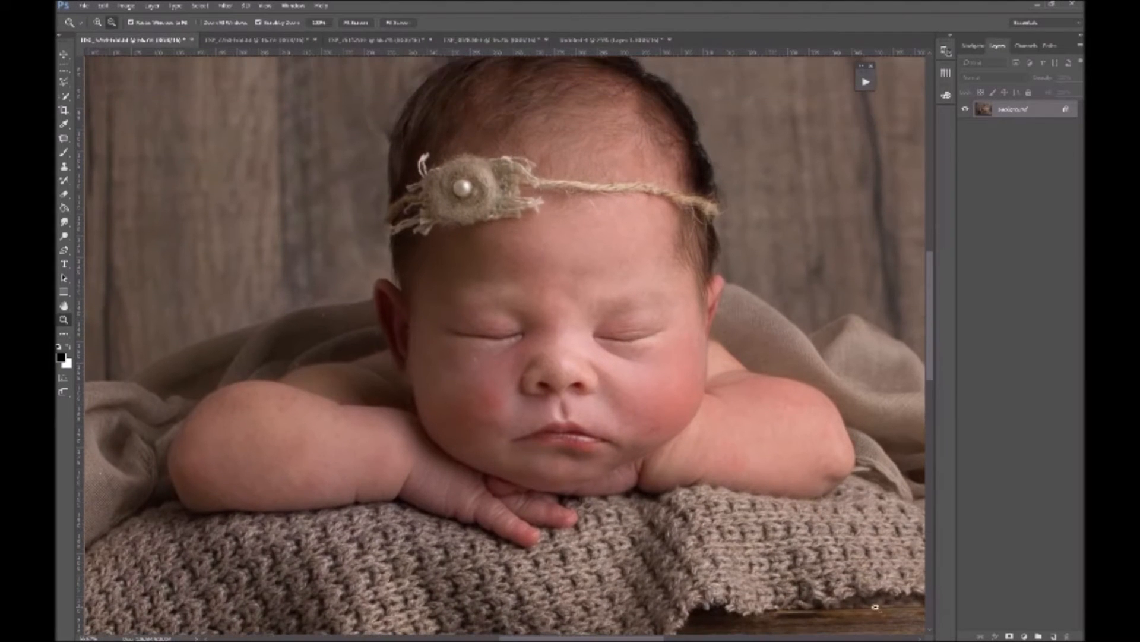
left_click(619, 351, "alt")
left_click(619, 351, "alt")
left_click(656, 401)
key("space")
left_click_drag(694, 455, 484, 295)
left_click_drag(364, 344, 625, 327)
left_click_drag(410, 309, 433, 399)
left_click_drag(599, 388, 517, 394)
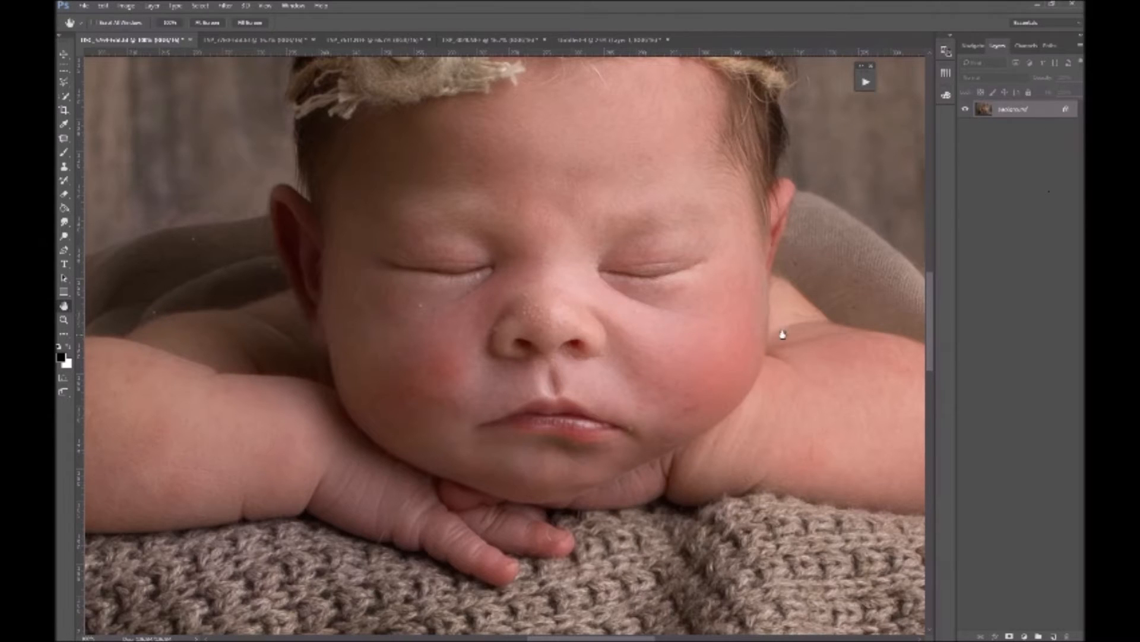
left_click(651, 369, "alt")
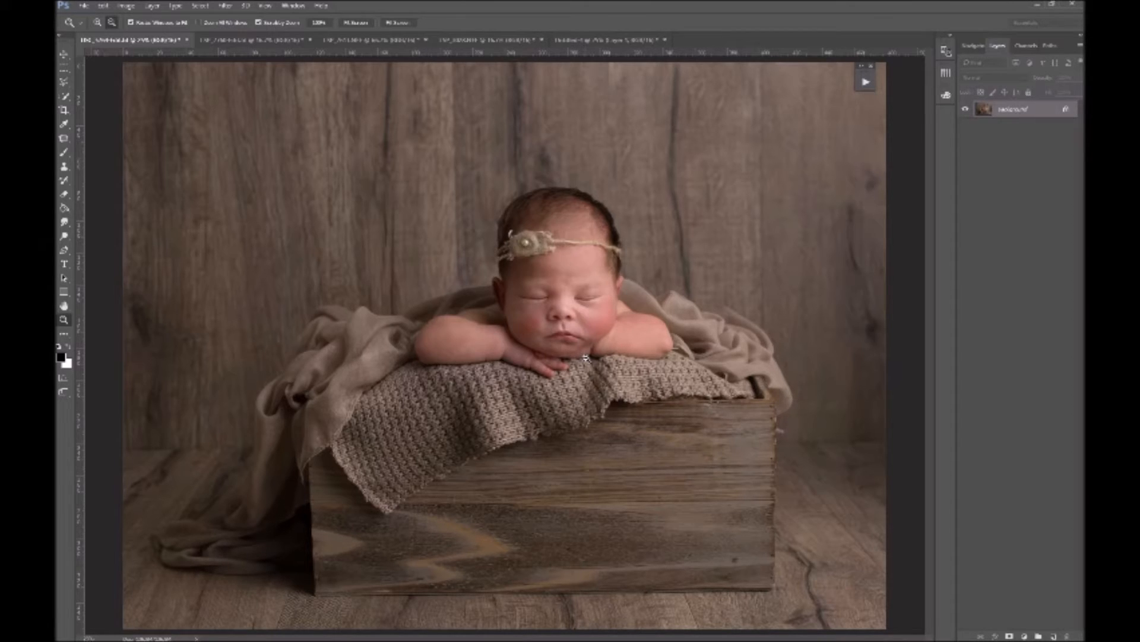
Step: Duplicate the flattened Background layer and name the copy TONES
left_click(598, 328)
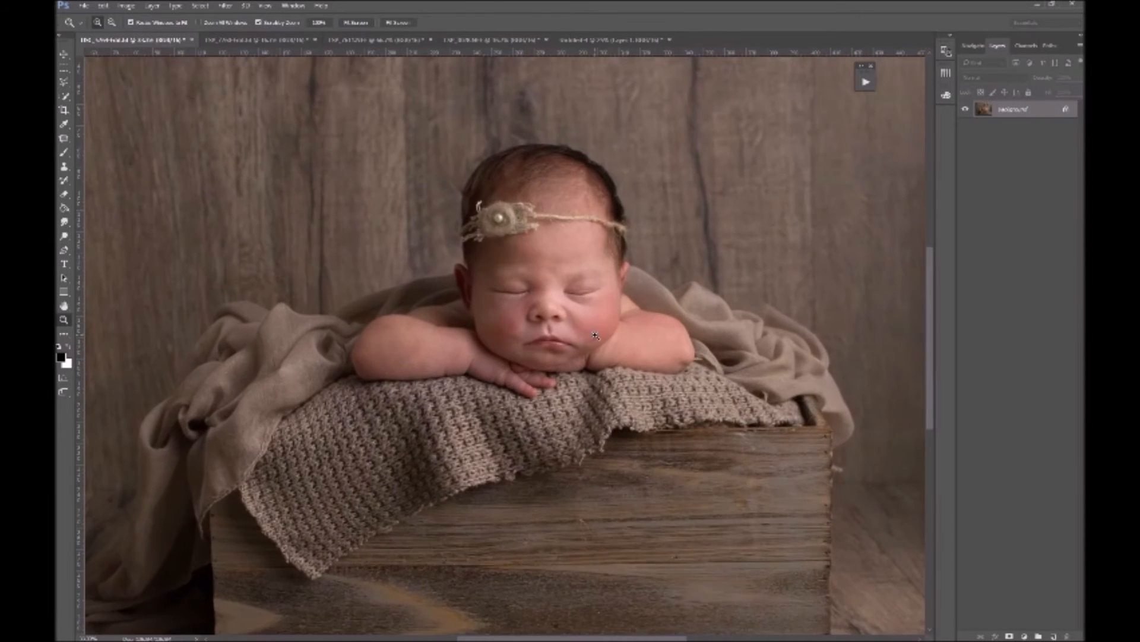
left_click(600, 327)
key("h")
left_click_drag(573, 387, 562, 476)
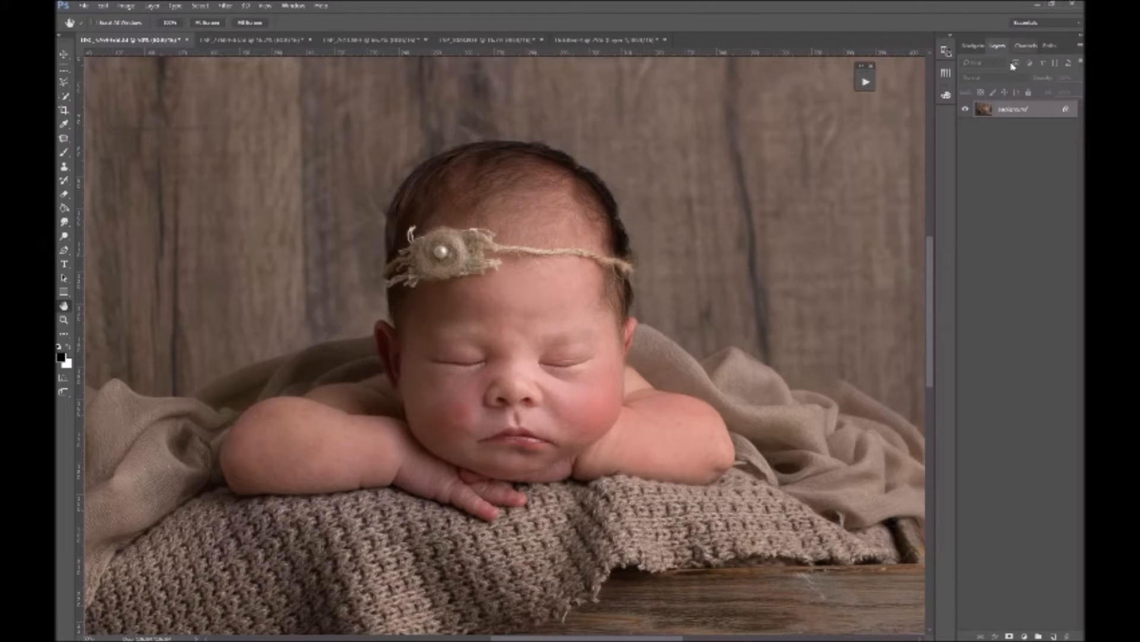
right_click(1017, 108)
left_click(998, 123)
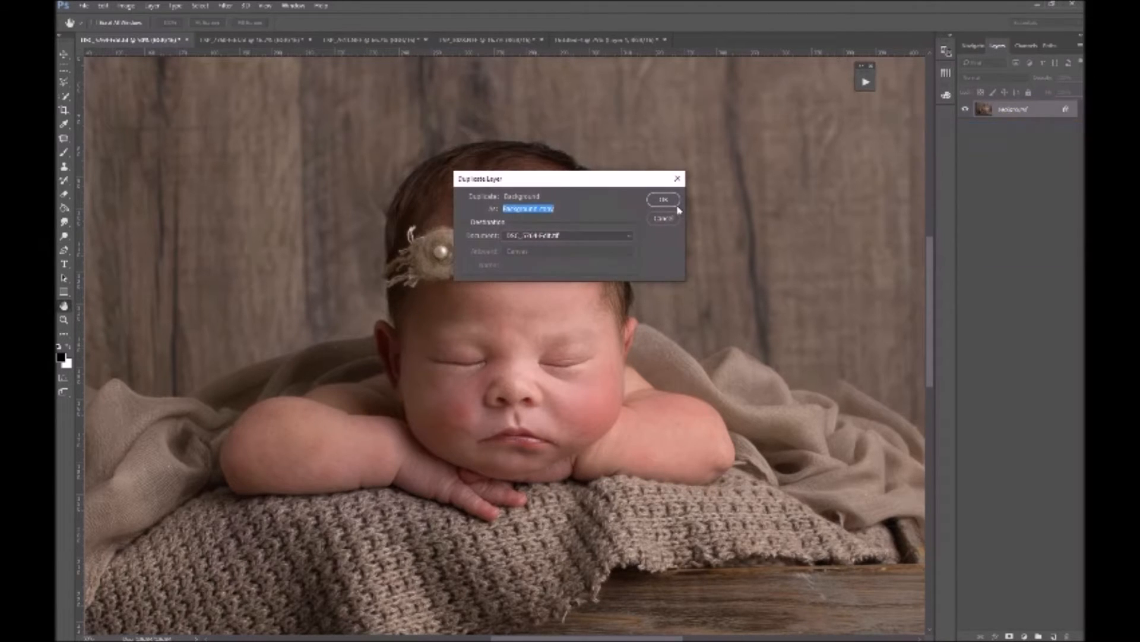
type("TONES")
key("Return")
Step: Look through the other open documents and examine the small Frequency illustration over the baby photo
left_click(619, 40)
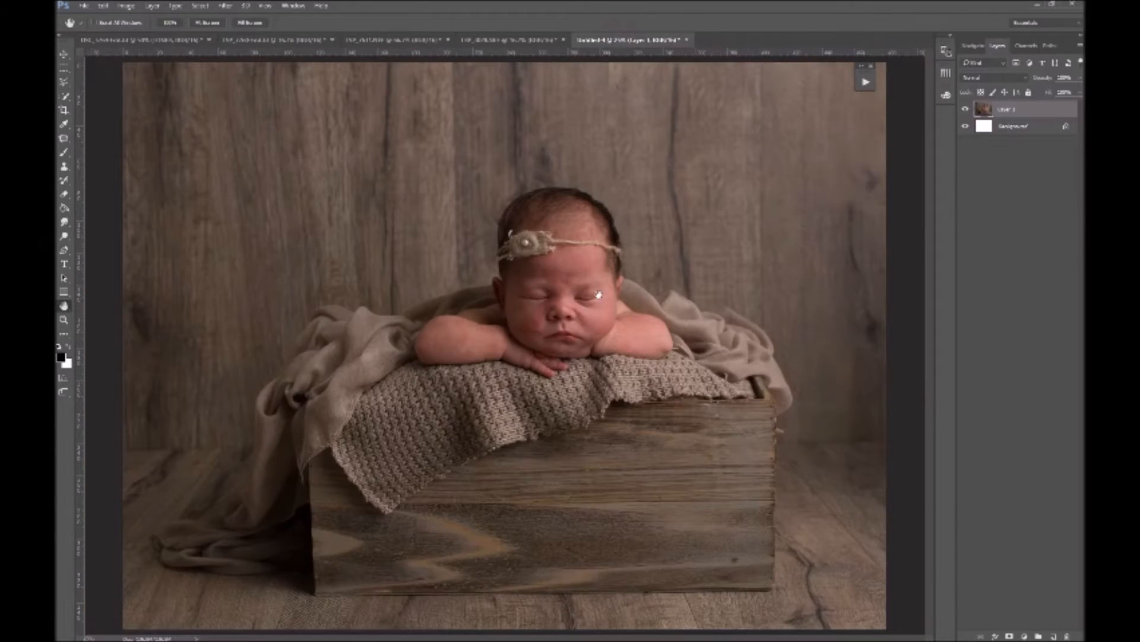
left_click(511, 39)
left_click(377, 38)
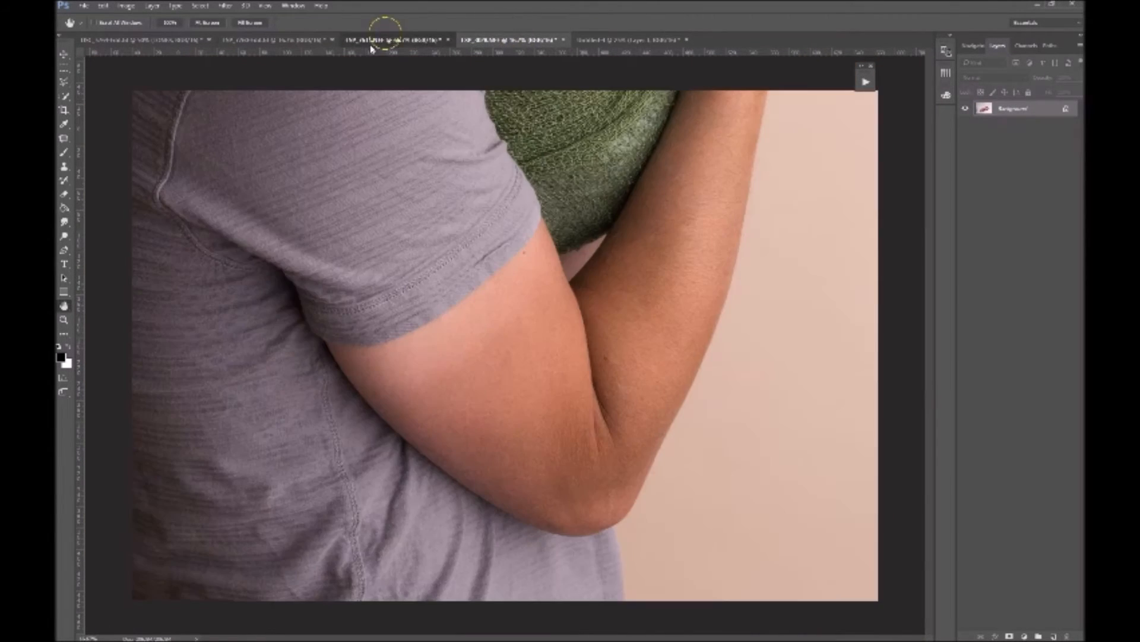
left_click(153, 40)
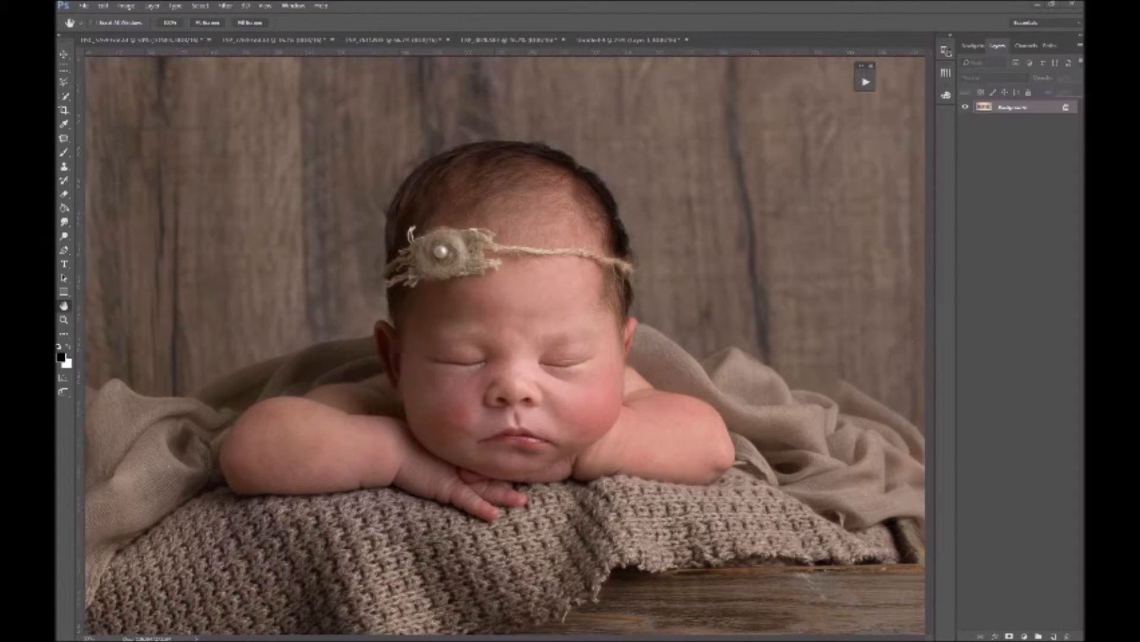
left_click_drag(688, 61, 589, 160)
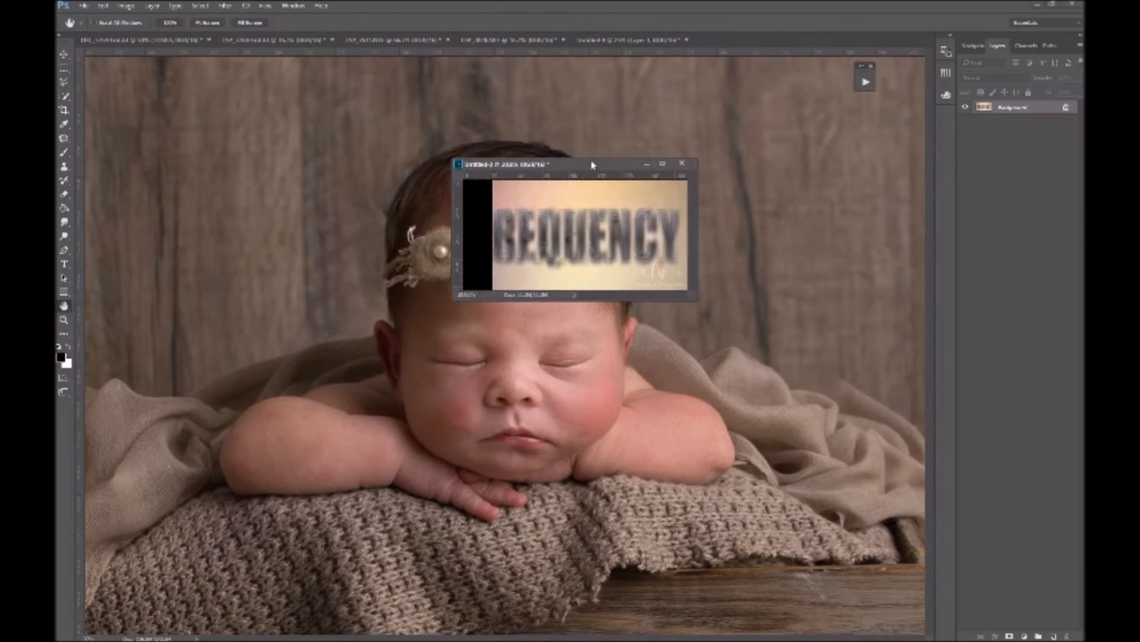
key("z")
left_click(630, 246, "alt")
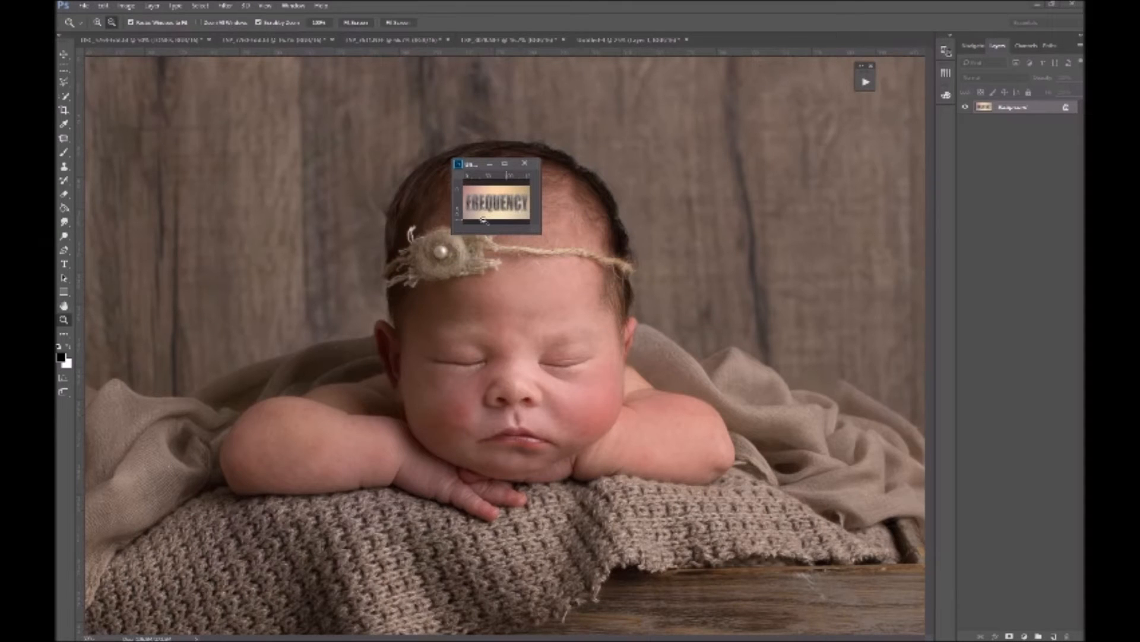
left_click(510, 217)
left_click_drag(509, 217, 594, 272)
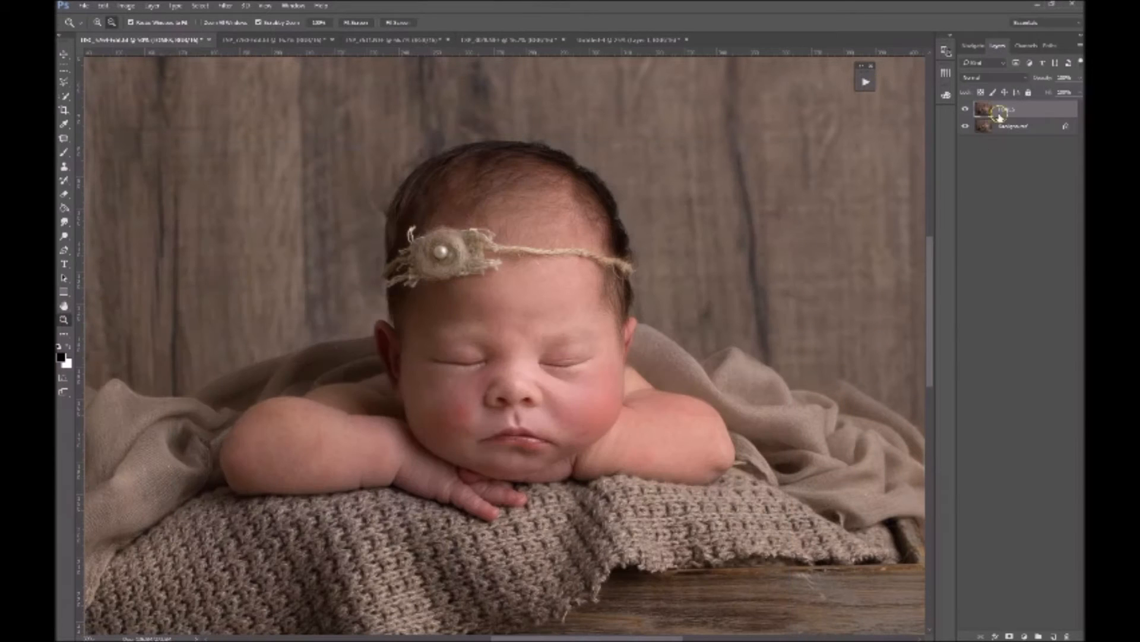
Step: Duplicate the TONES layer and name the copy TEXTURES
key("ctrl+j")
double_click(1008, 110)
type("TEXTURES")
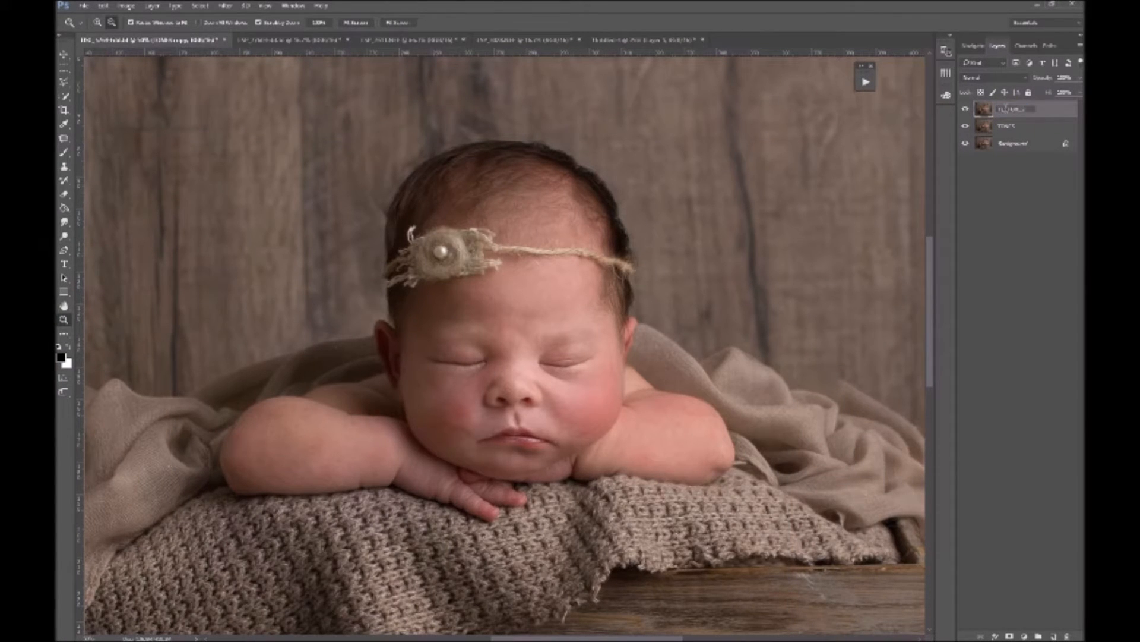
key("Return")
Step: Hide the TEXTURES layer and make the TONES layer active
left_click(1013, 126)
left_click(965, 109)
left_click(1010, 110)
left_click(966, 110)
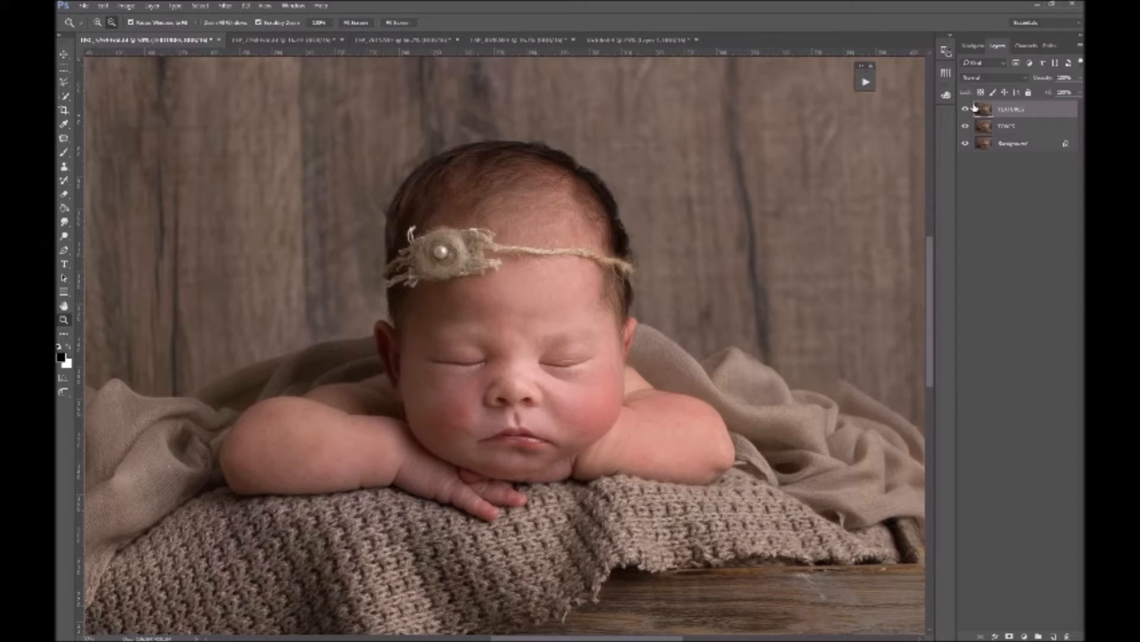
left_click(966, 110)
left_click(1012, 126)
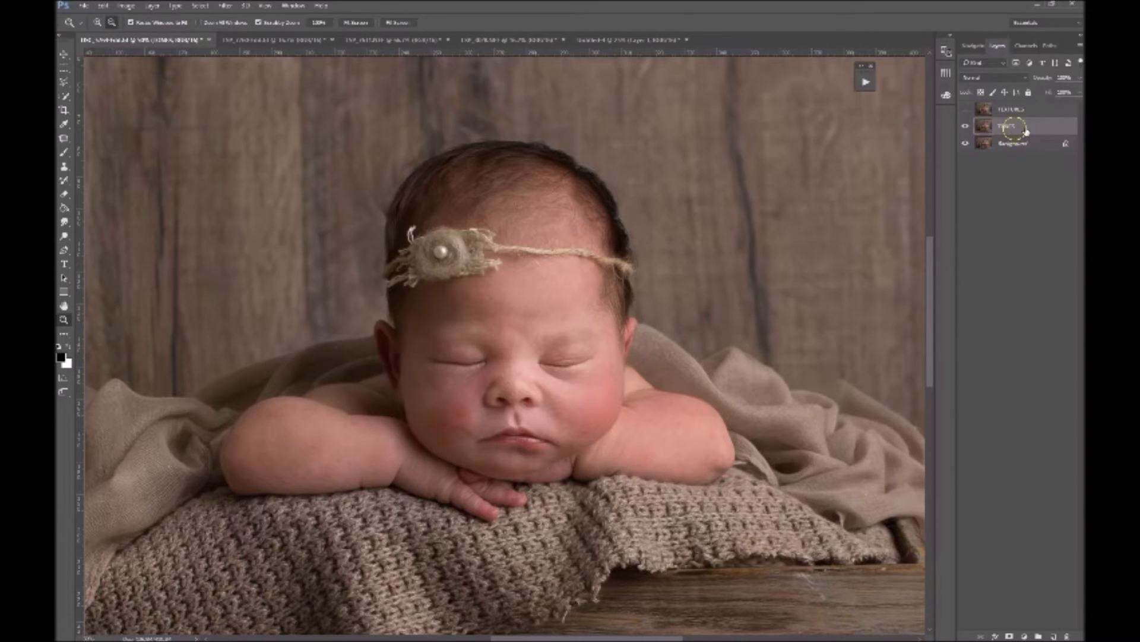
Step: Apply a Gaussian Blur with a 10-pixel radius to the TONES layer
left_click(226, 5)
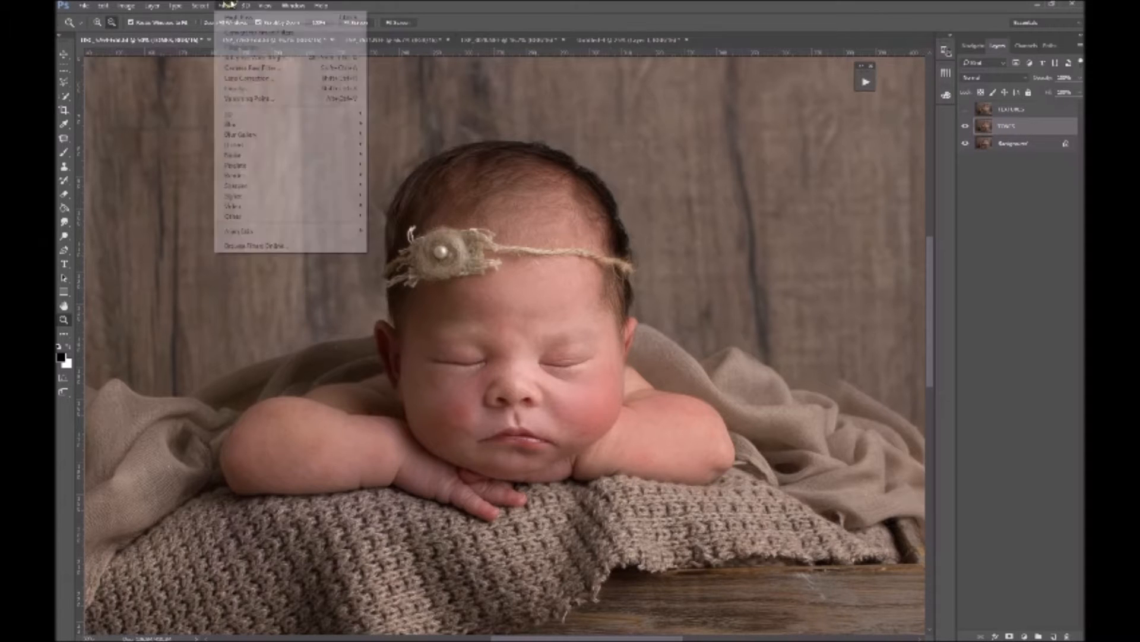
mouse_move(252, 132)
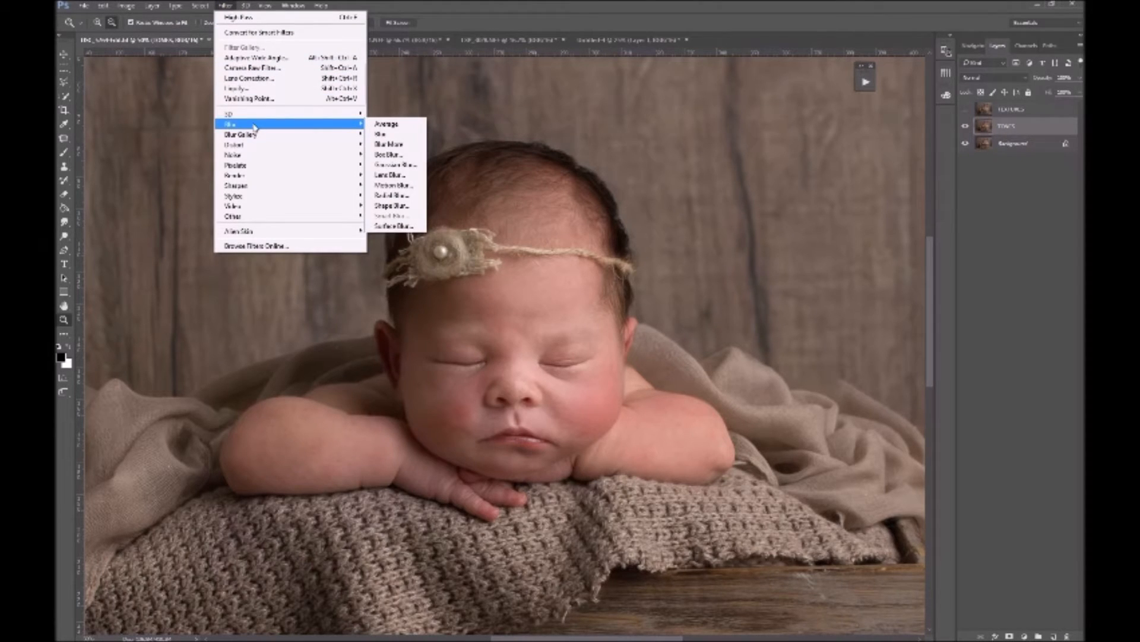
left_click(377, 164)
left_click_drag(731, 295, 718, 295)
left_click(733, 294)
left_click(718, 294)
left_click(722, 294)
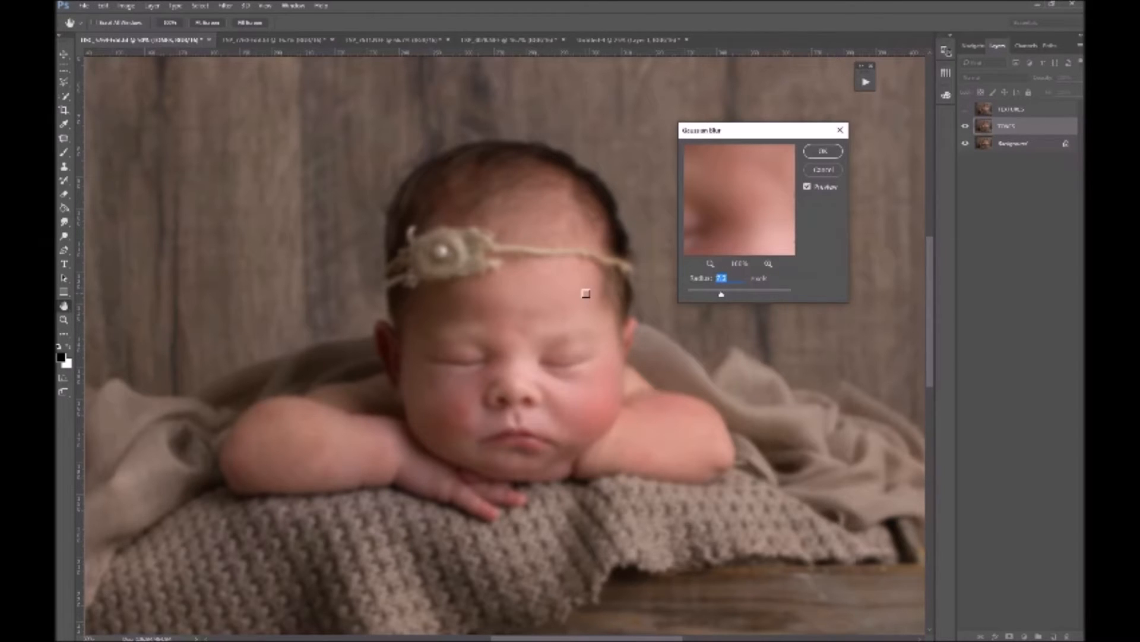
type("10")
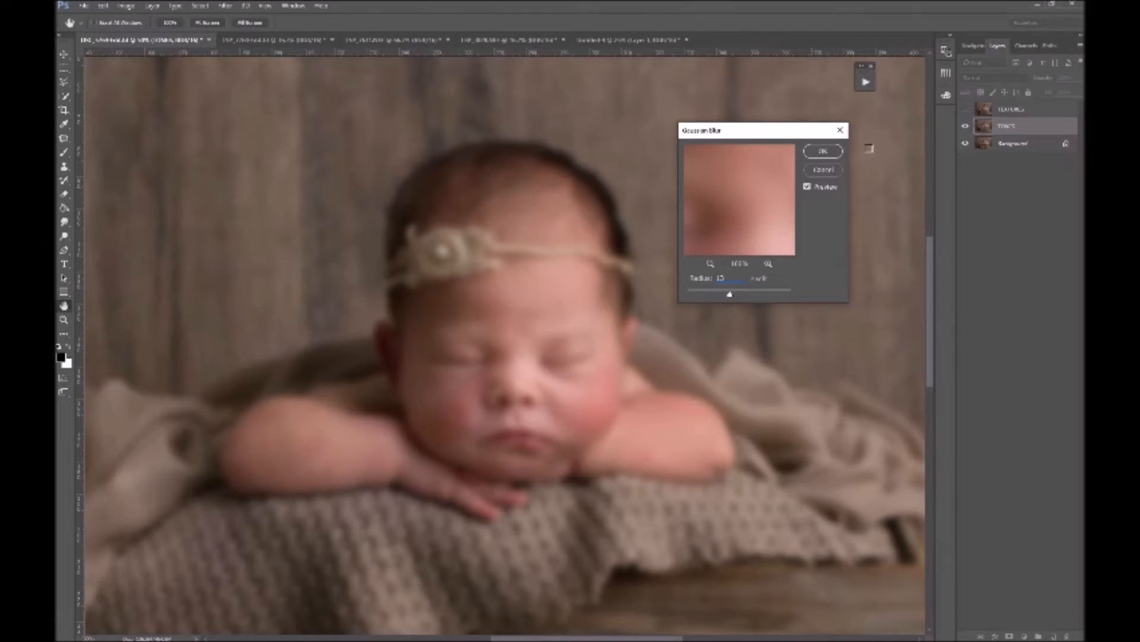
left_click(824, 151)
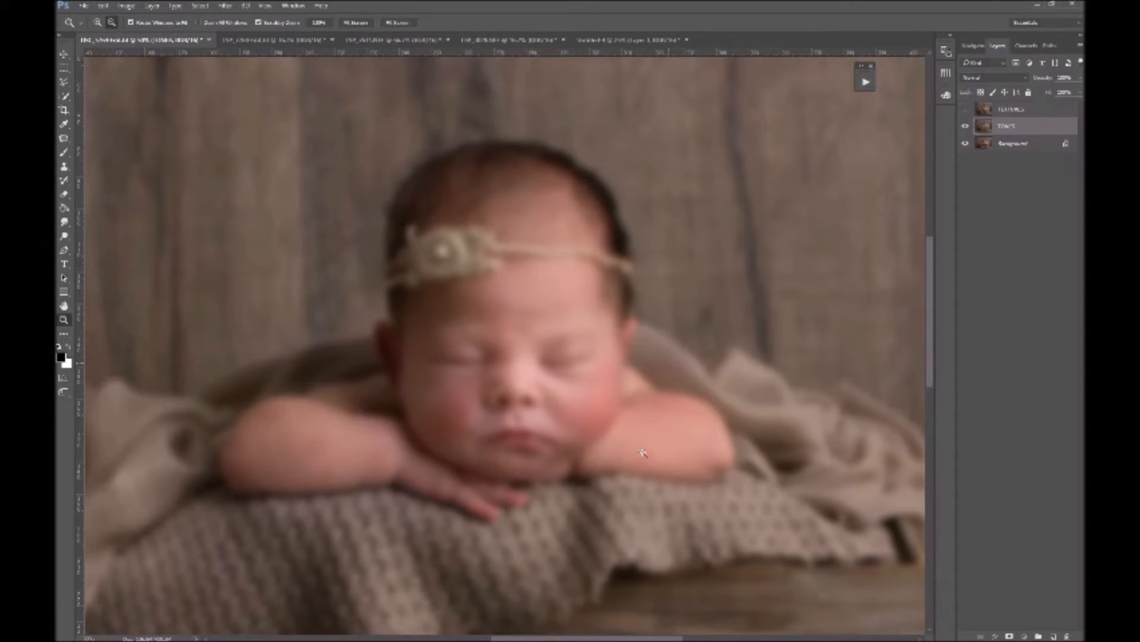
Step: Show and activate the TEXTURES layer, and start Apply Image on it with the TONES layer of the current document as source
left_click(966, 109)
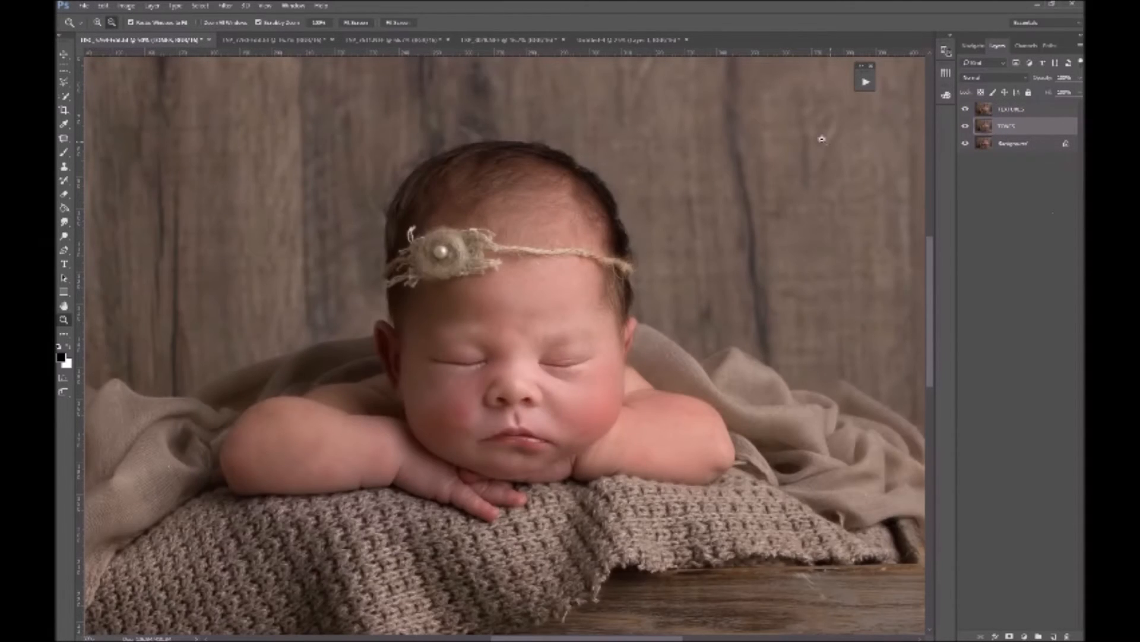
left_click(1002, 111)
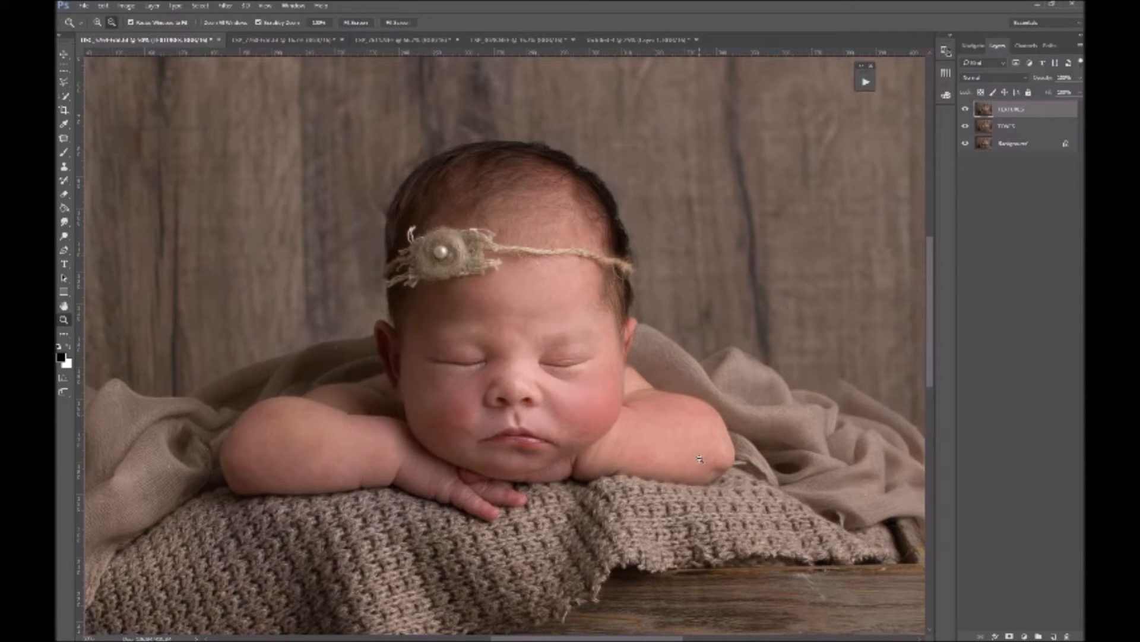
left_click(127, 5)
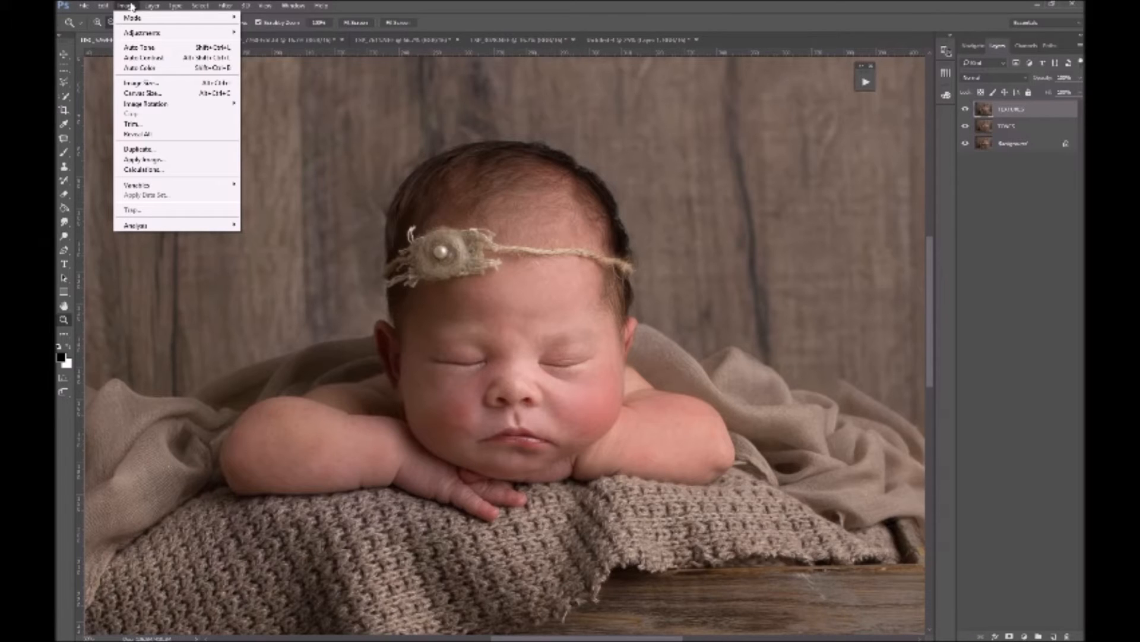
left_click(131, 163)
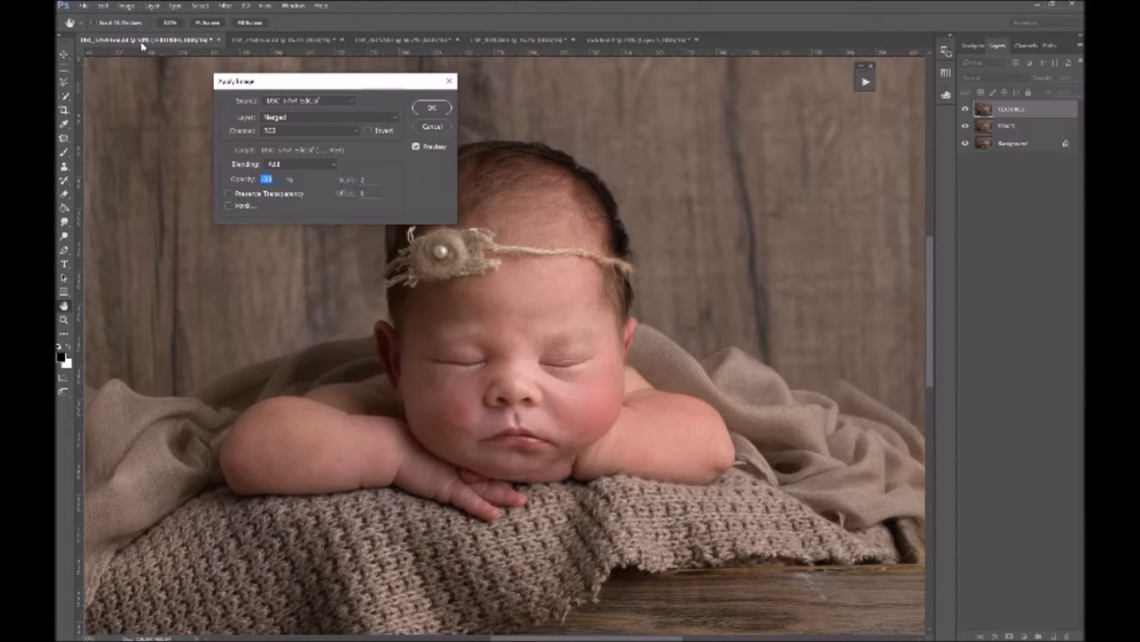
left_click(268, 103)
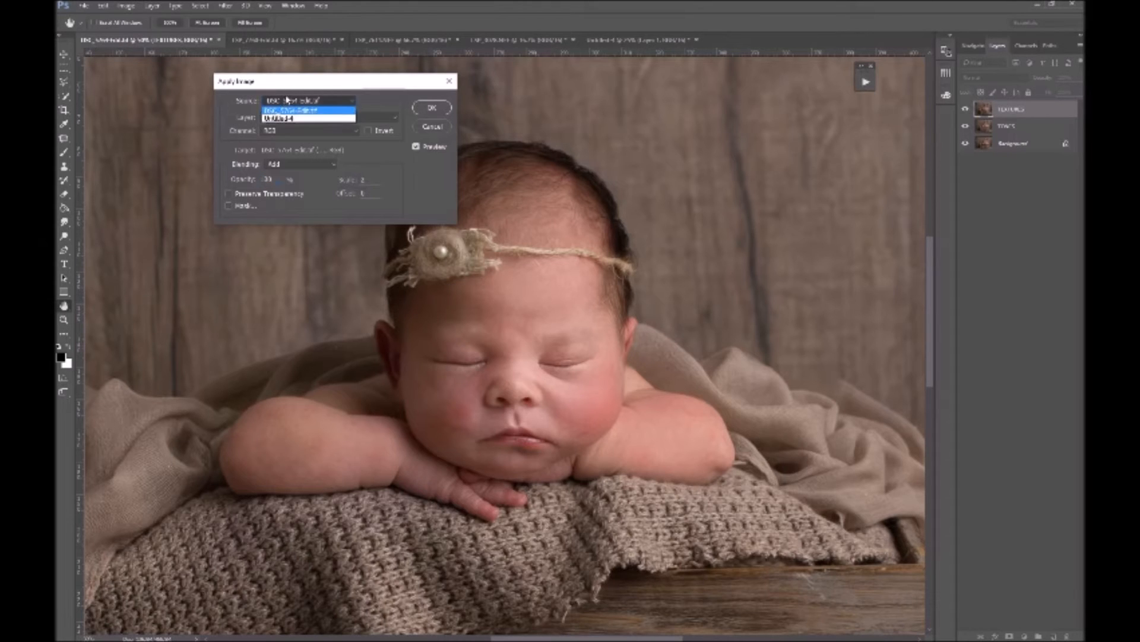
left_click(292, 112)
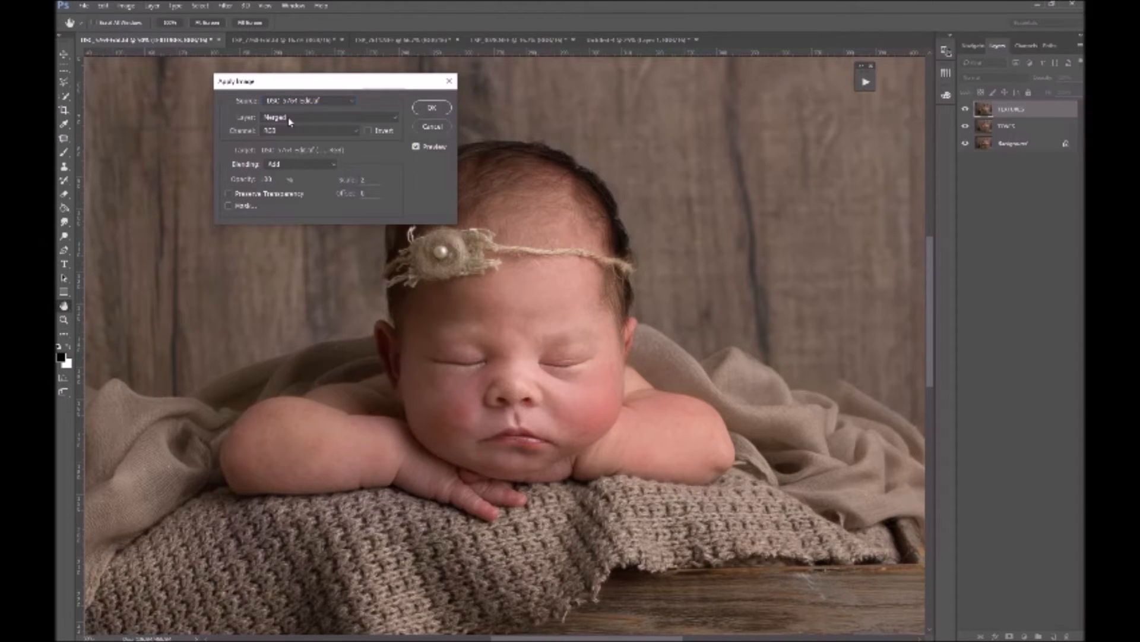
left_click(290, 118)
left_click(290, 148)
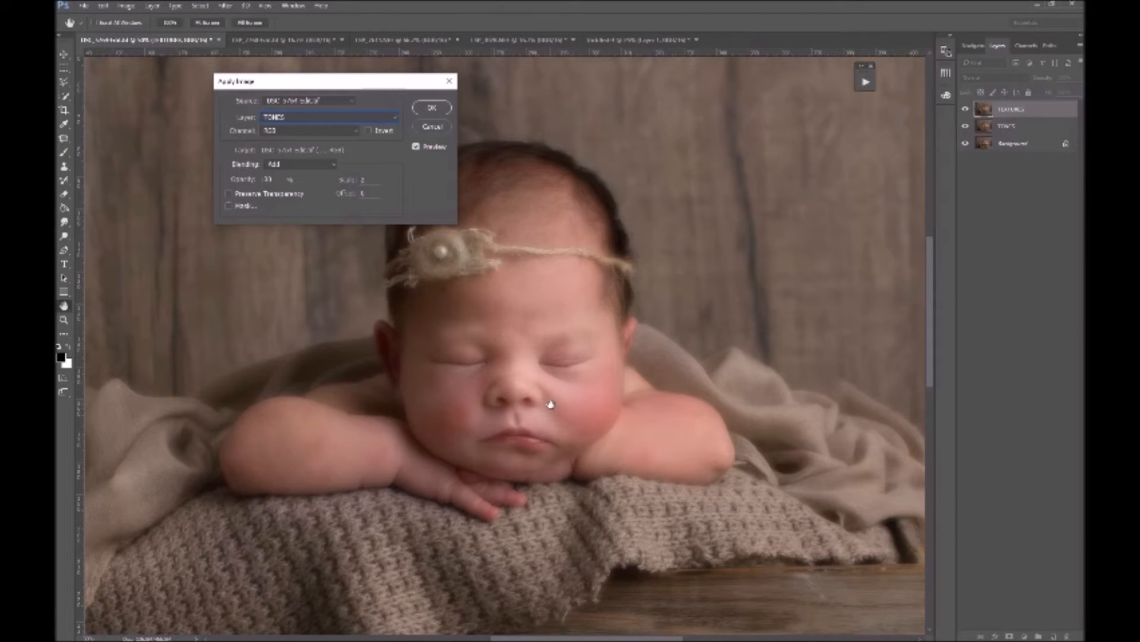
Step: Use the RGB channel as the Apply Image source channel and invert it
left_click(287, 131)
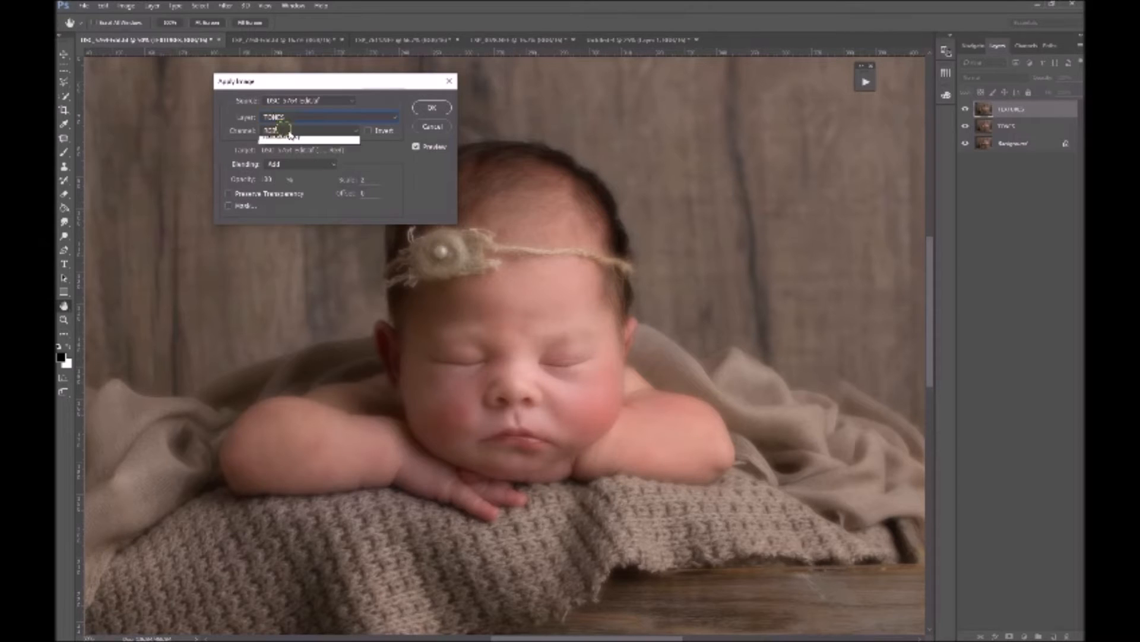
left_click(278, 143)
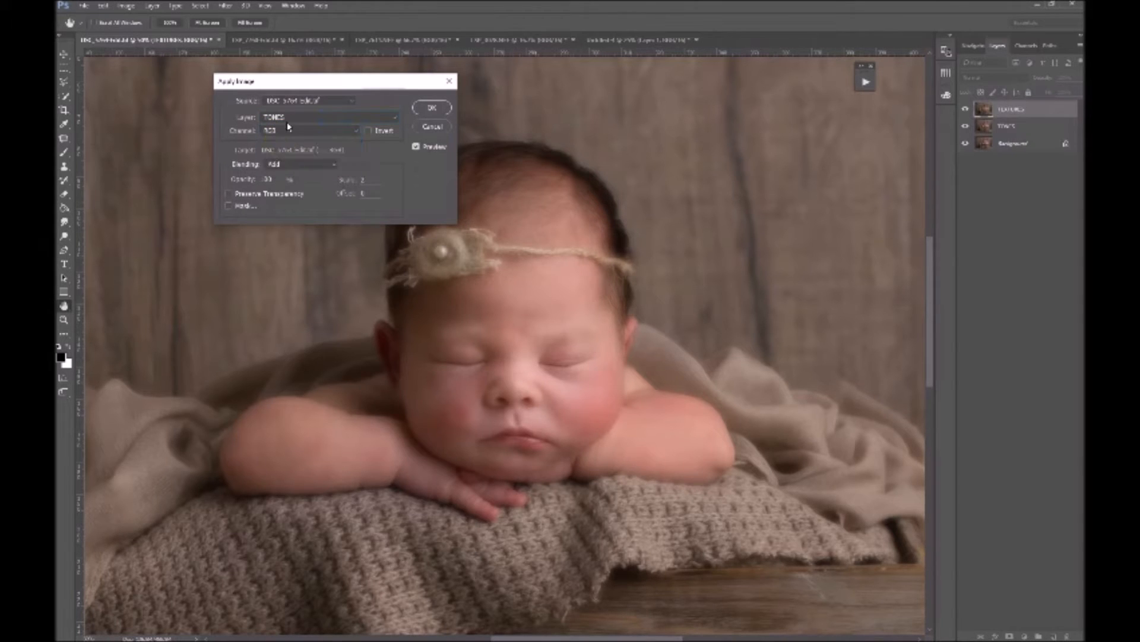
left_click(282, 131)
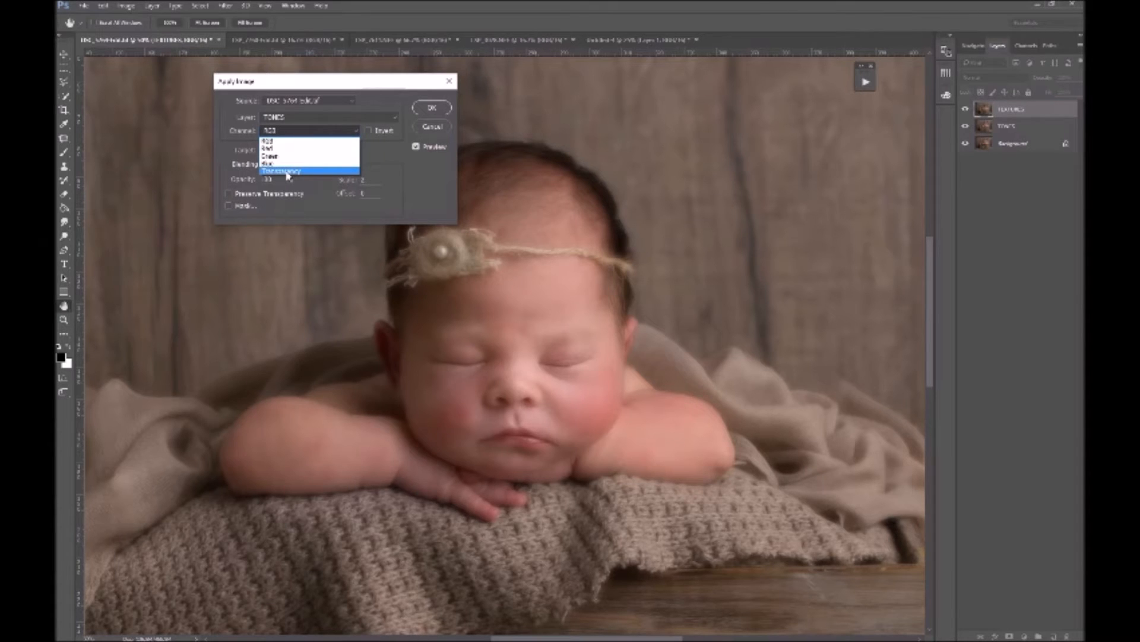
left_click(270, 141)
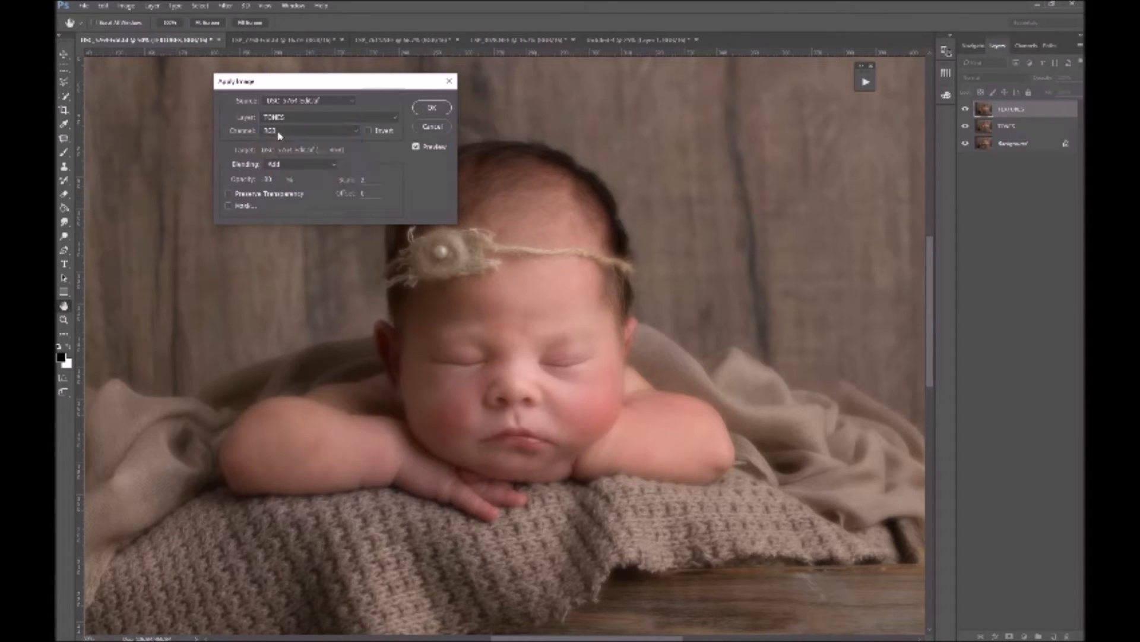
left_click(368, 130)
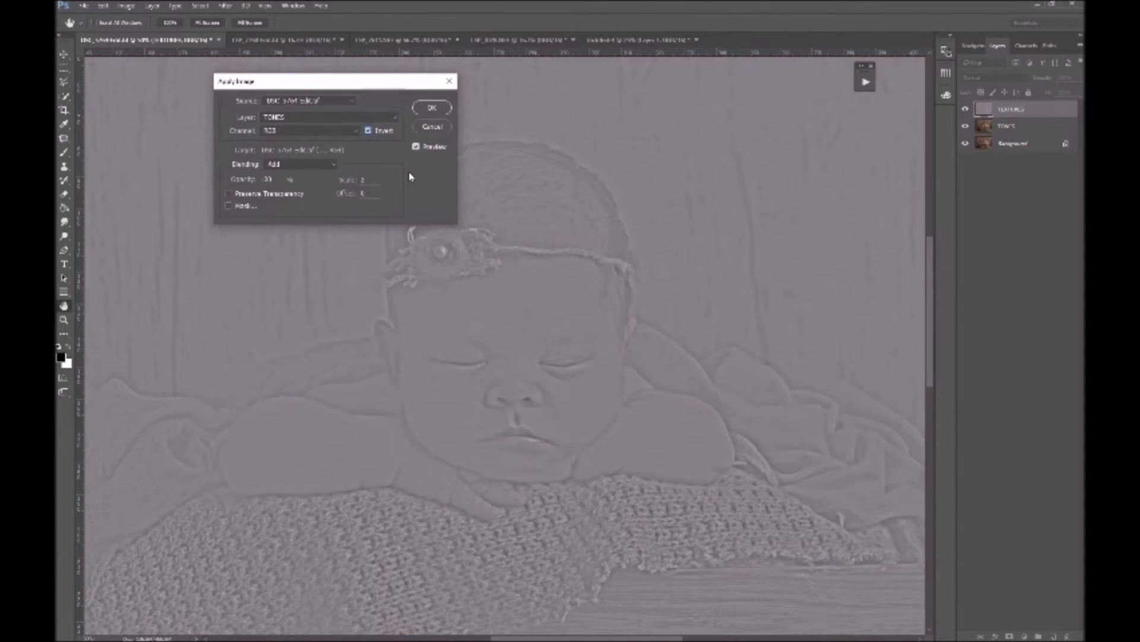
Step: Try a scale of 1 and Normal blending in Apply Image, comparing the preview with and without inversion
double_click(363, 179)
type("1")
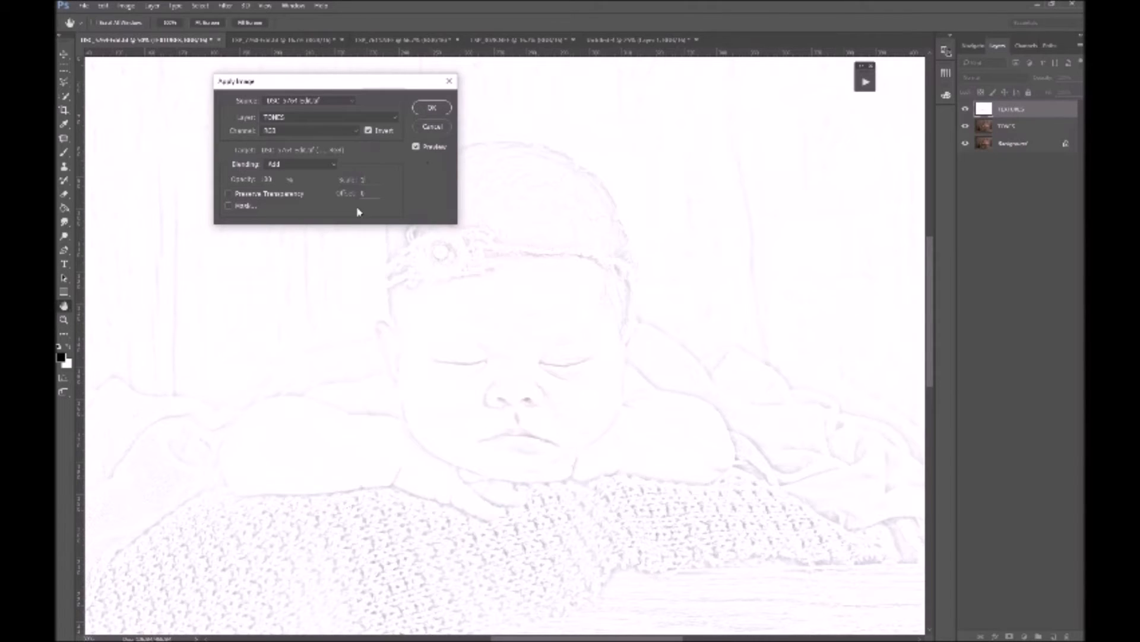
left_click(306, 164)
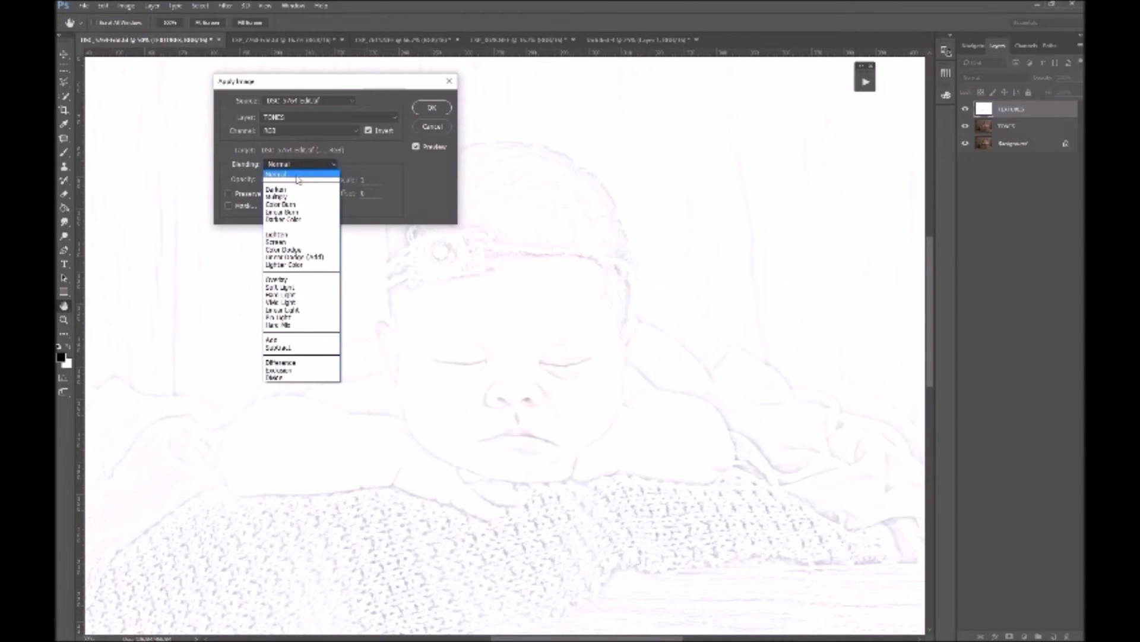
left_click(315, 171)
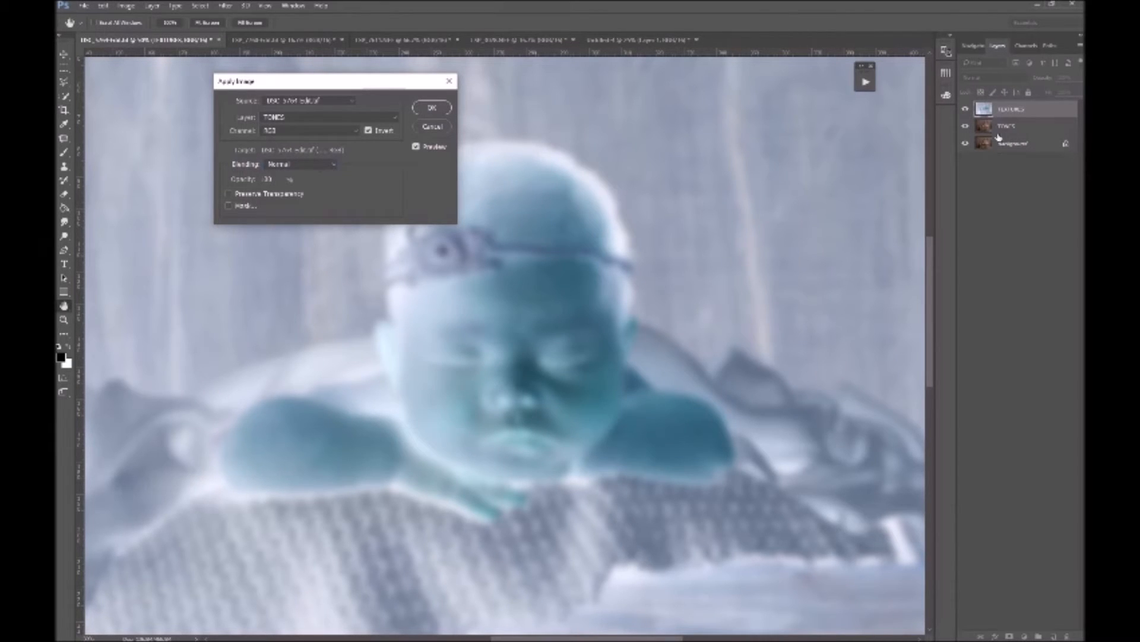
left_click(368, 131)
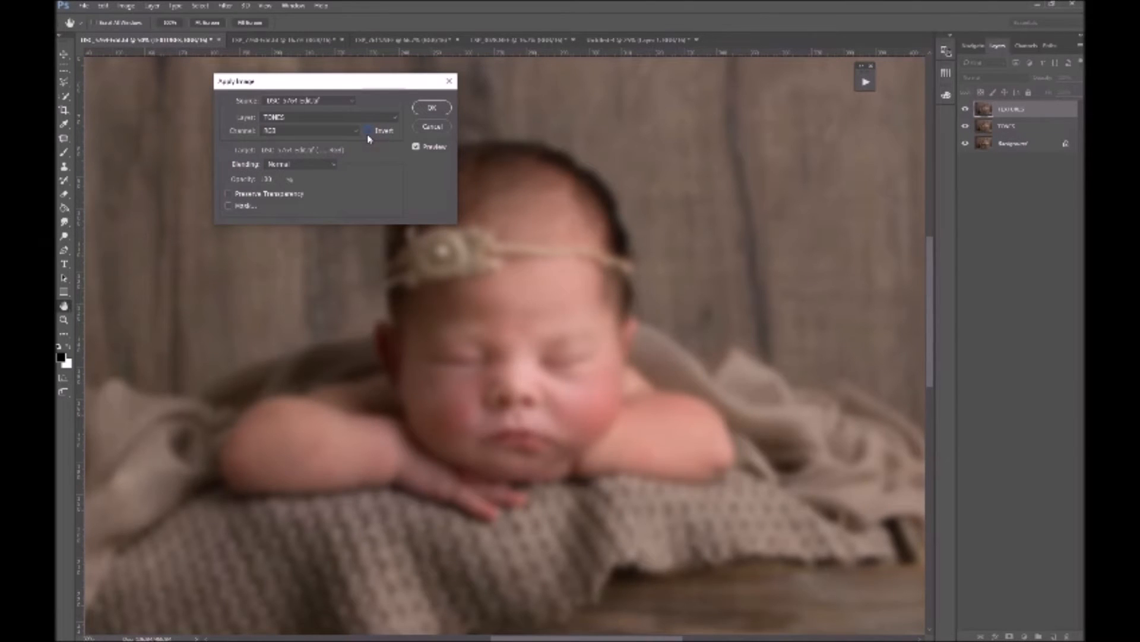
left_click(368, 132)
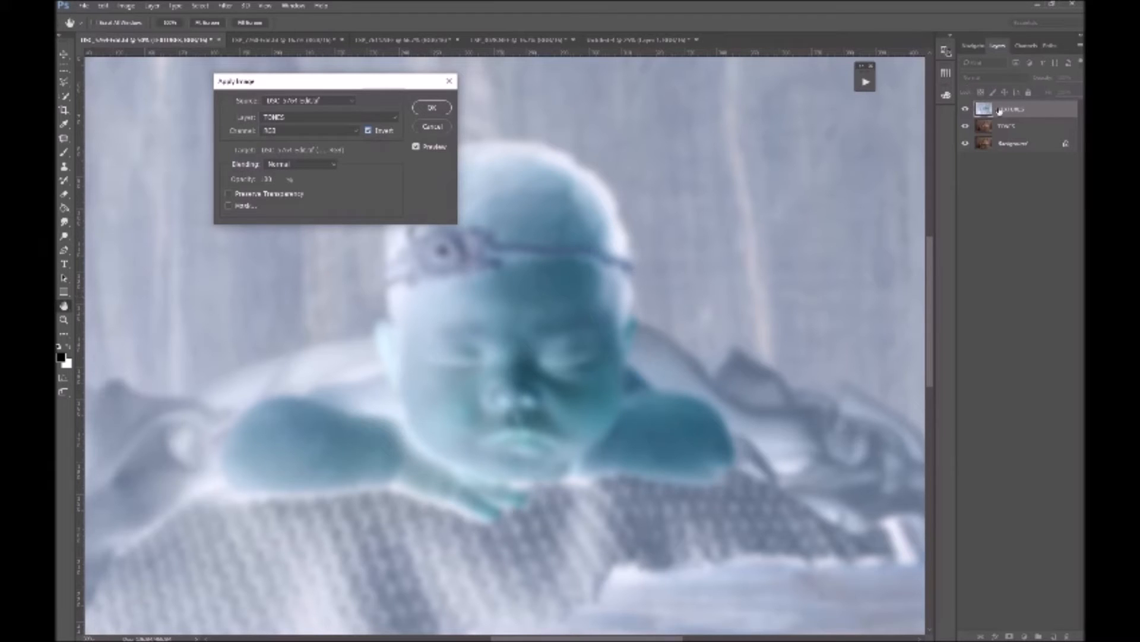
Step: Set the Apply Image blending to Add with a scale of 2 and apply it to the TEXTURES layer
left_click(309, 171)
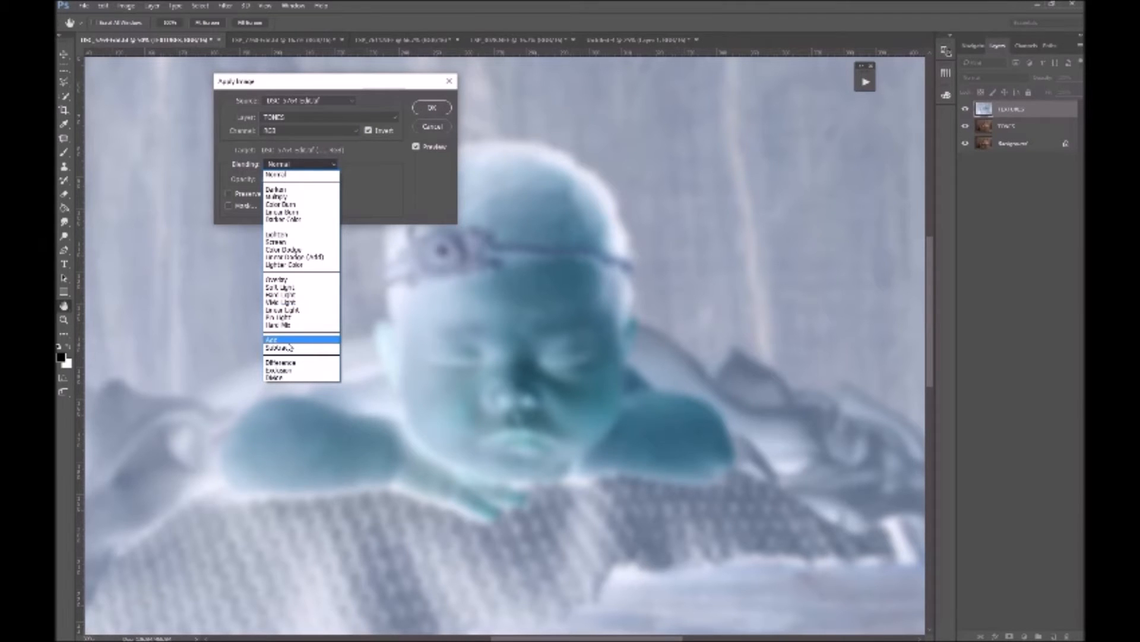
left_click(287, 340)
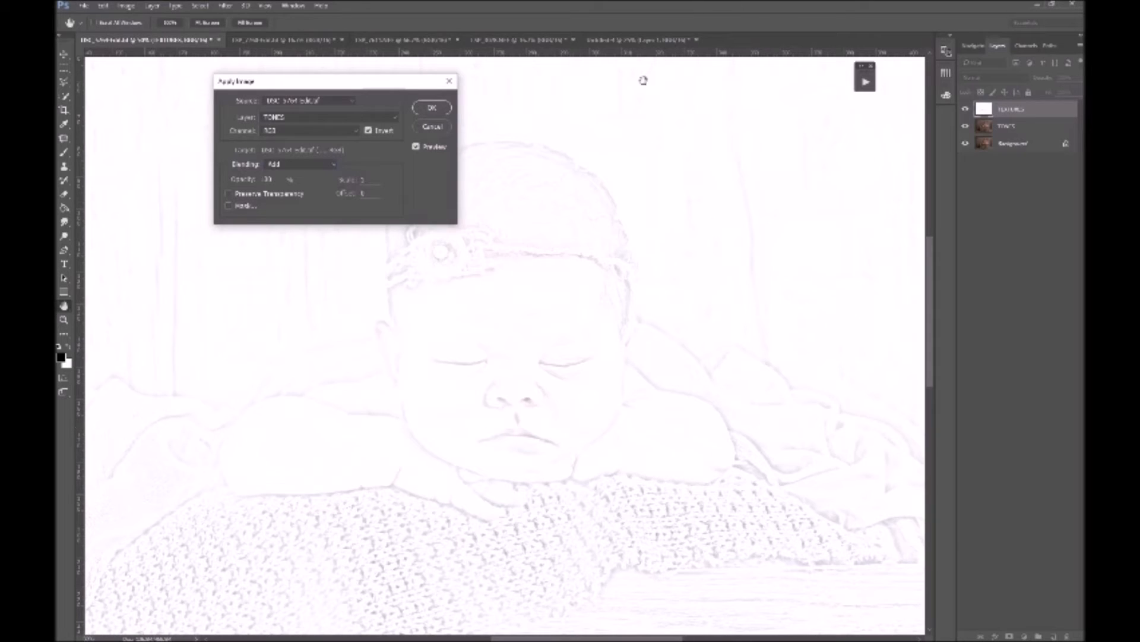
left_click(350, 184)
type("2")
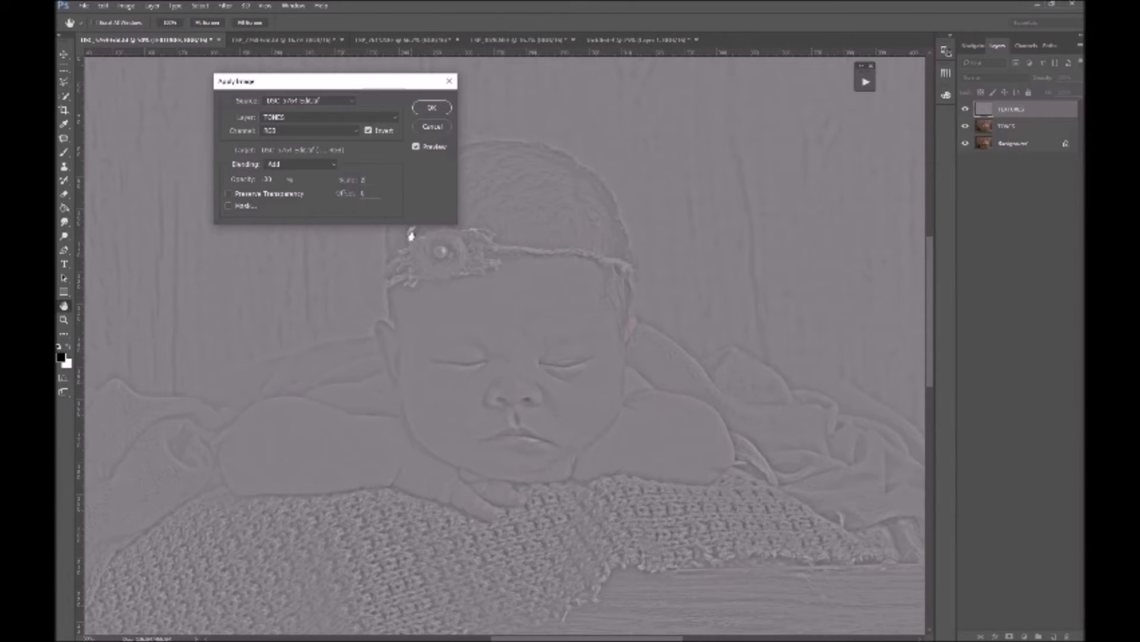
left_click_drag(375, 87, 349, 61)
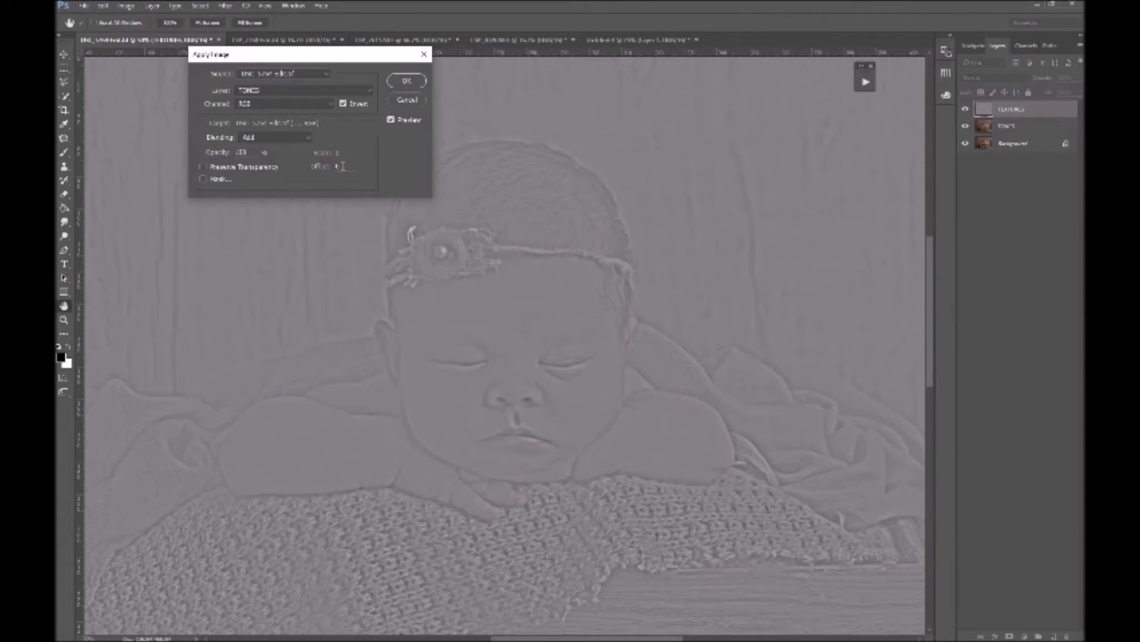
left_click(397, 83)
Step: Examine the fine skin detail of the TEXTURES layer around the baby's mouth, nose, cheeks and arm
key("z")
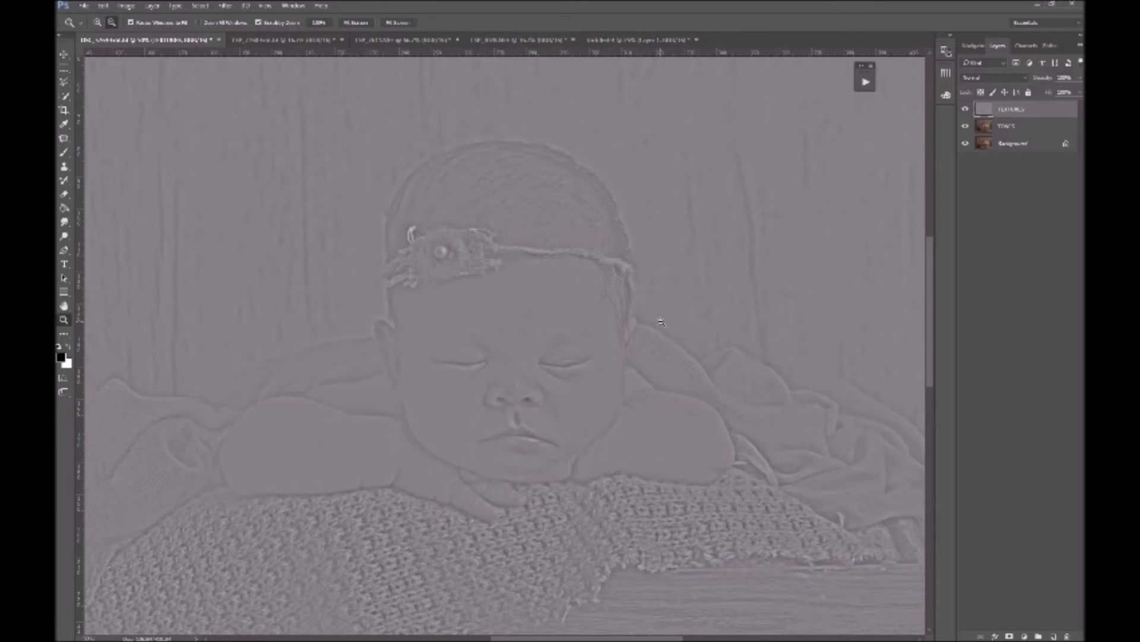
left_click(559, 410)
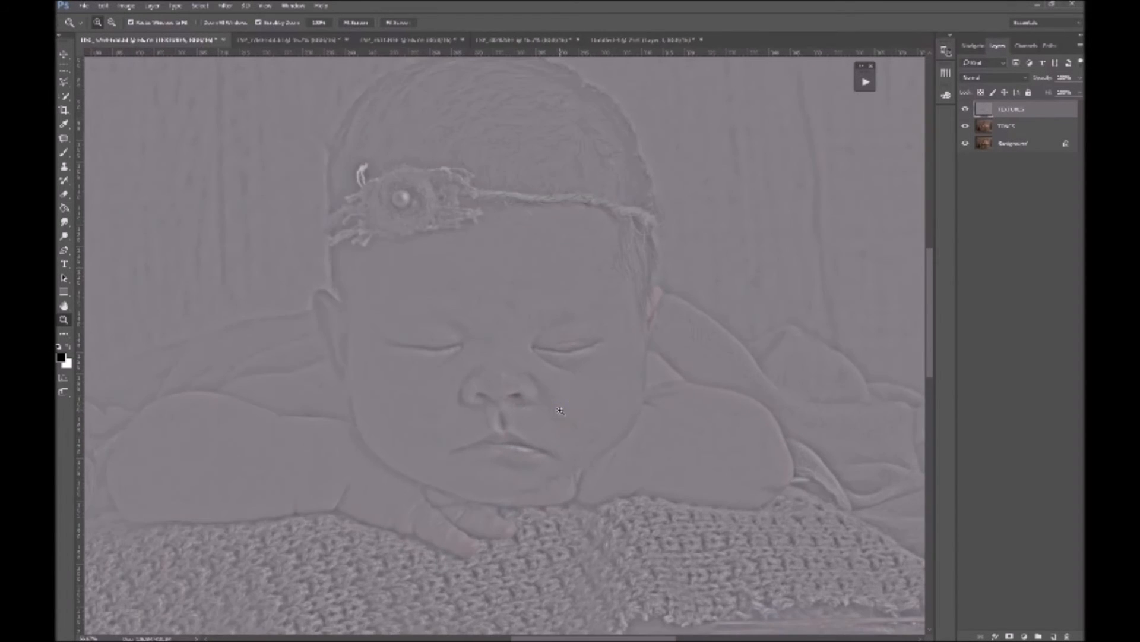
left_click(560, 410)
left_click(558, 409)
left_click(555, 407)
key("h")
left_click_drag(654, 458, 519, 306)
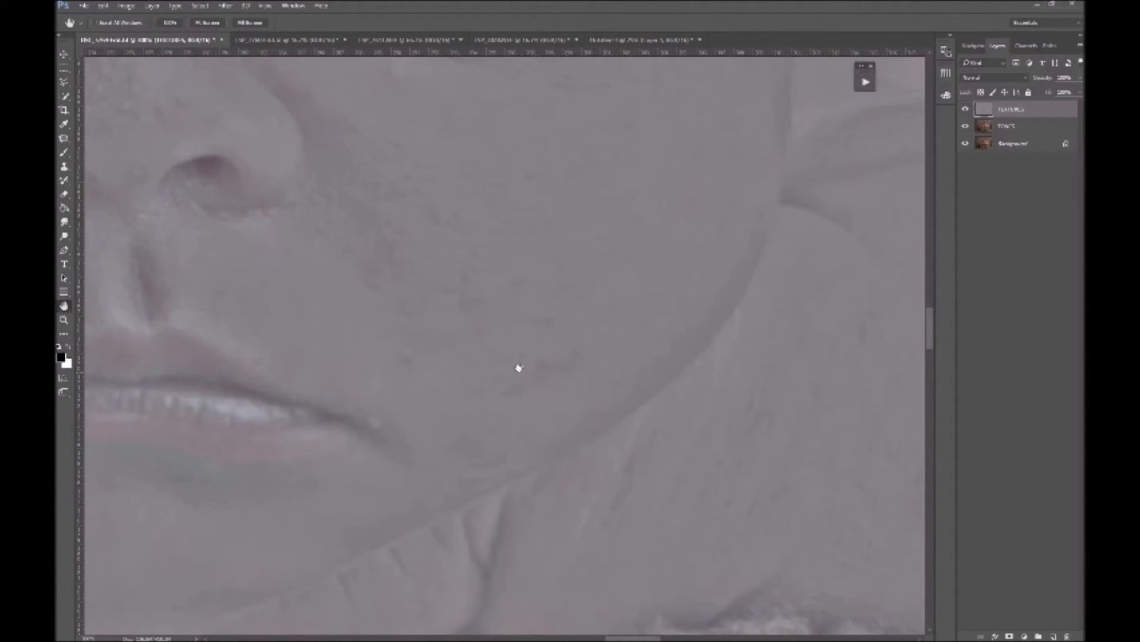
key("g")
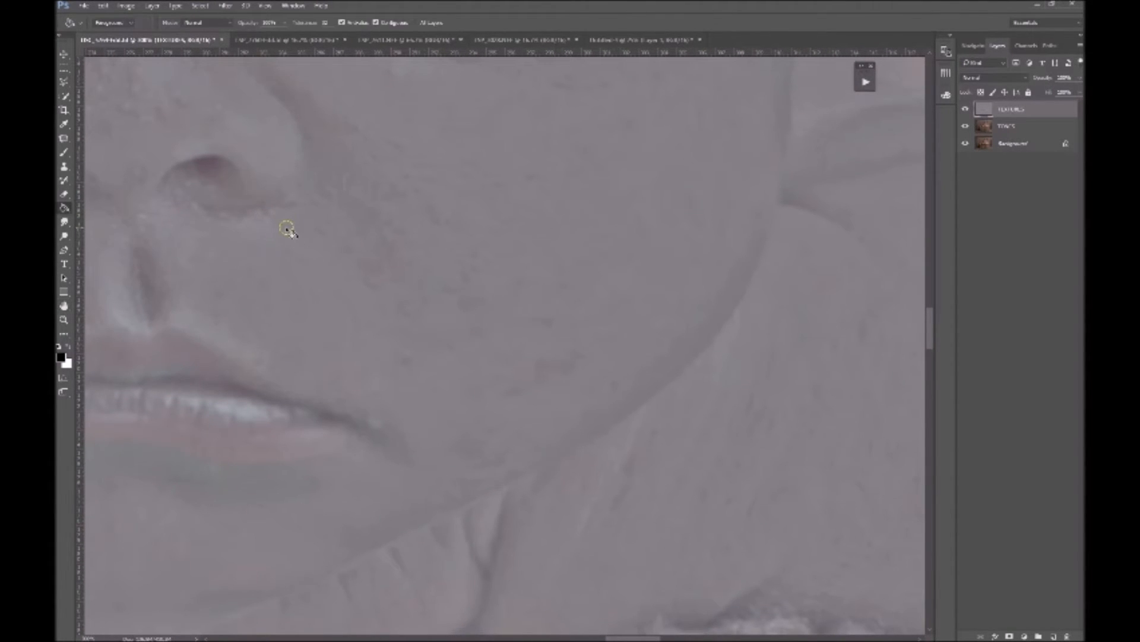
left_click(289, 232)
key("ctrl+z")
key("h")
left_click_drag(247, 186, 786, 374)
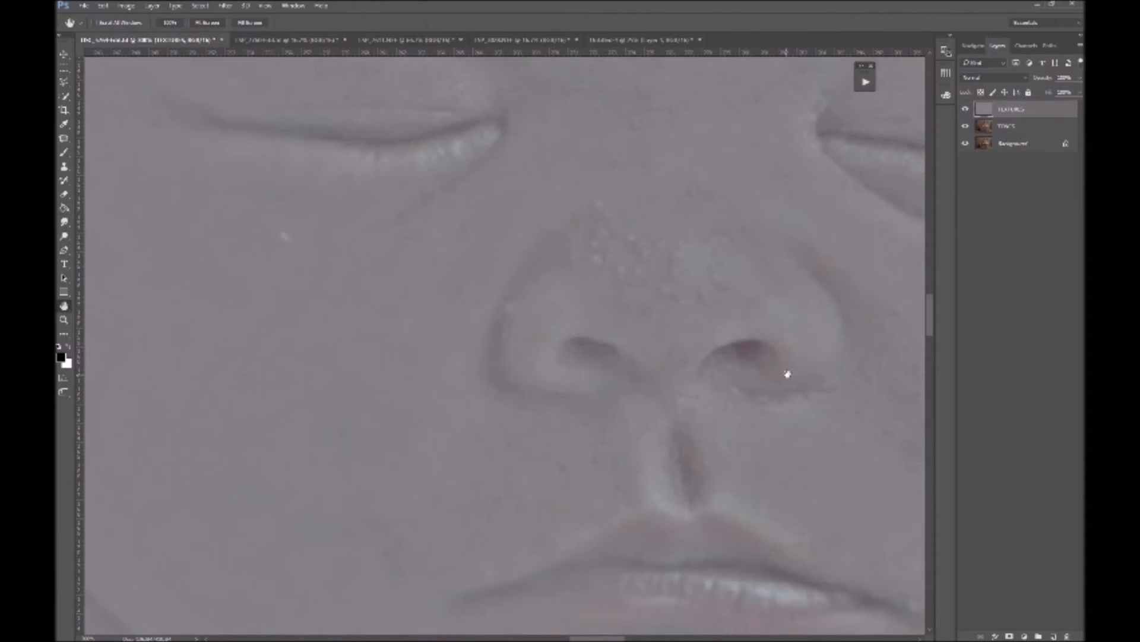
left_click_drag(506, 296, 801, 405)
left_click_drag(280, 321, 435, 433)
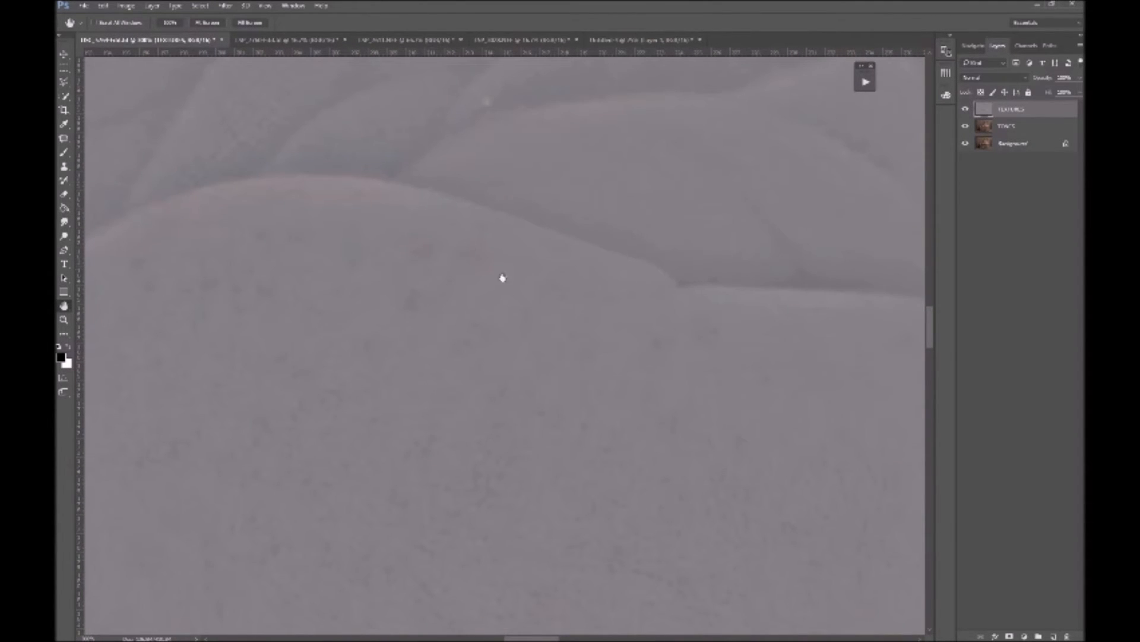
Step: Set the TEXTURES layer's blend mode to Linear Light
key("z")
left_click(604, 361, "alt")
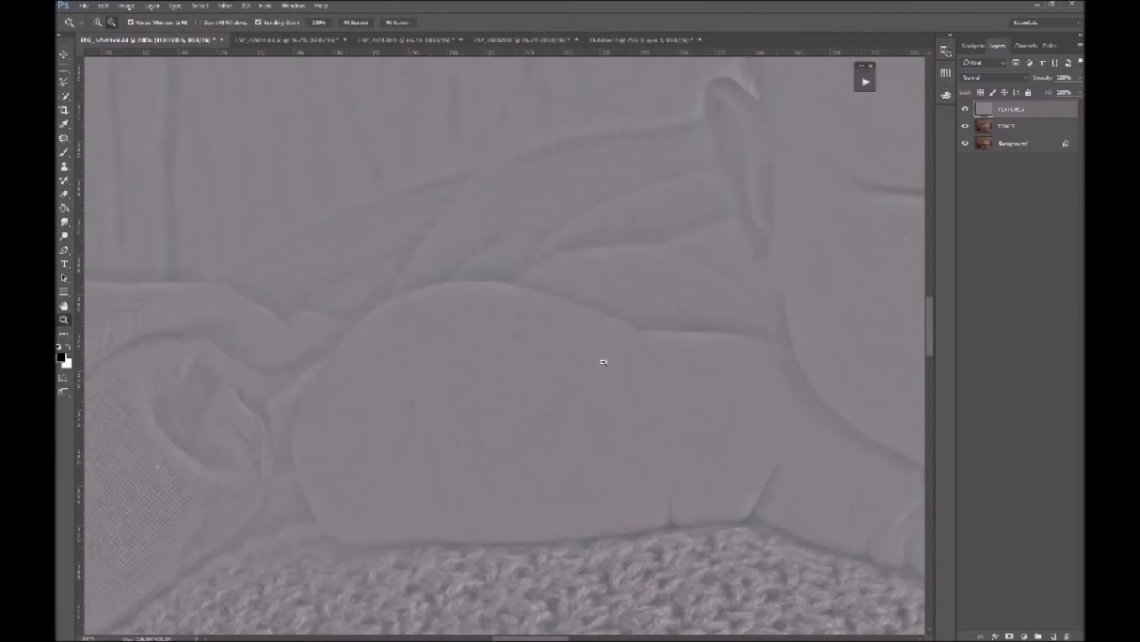
left_click(603, 361, "alt")
left_click(602, 361, "alt")
left_click(603, 361, "alt")
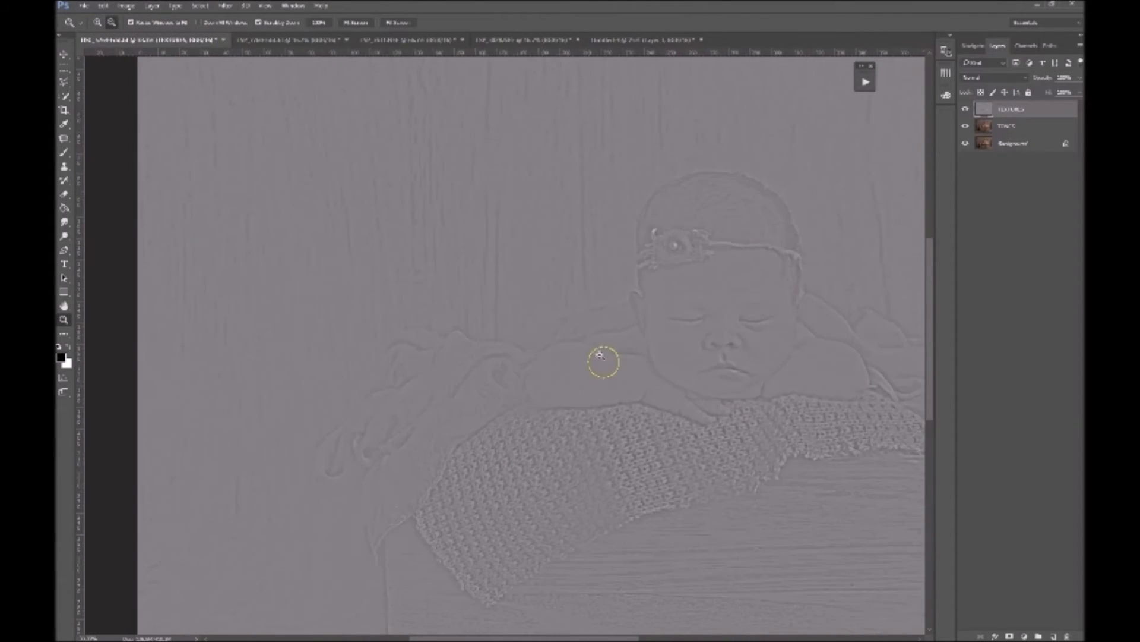
left_click(604, 361, "alt")
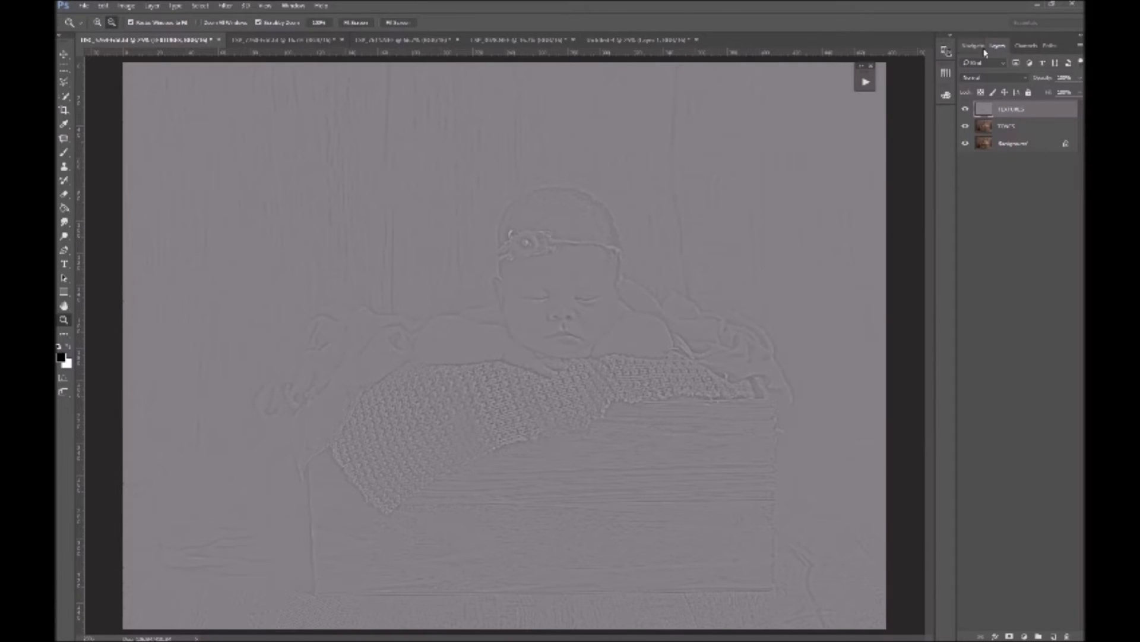
left_click(973, 78)
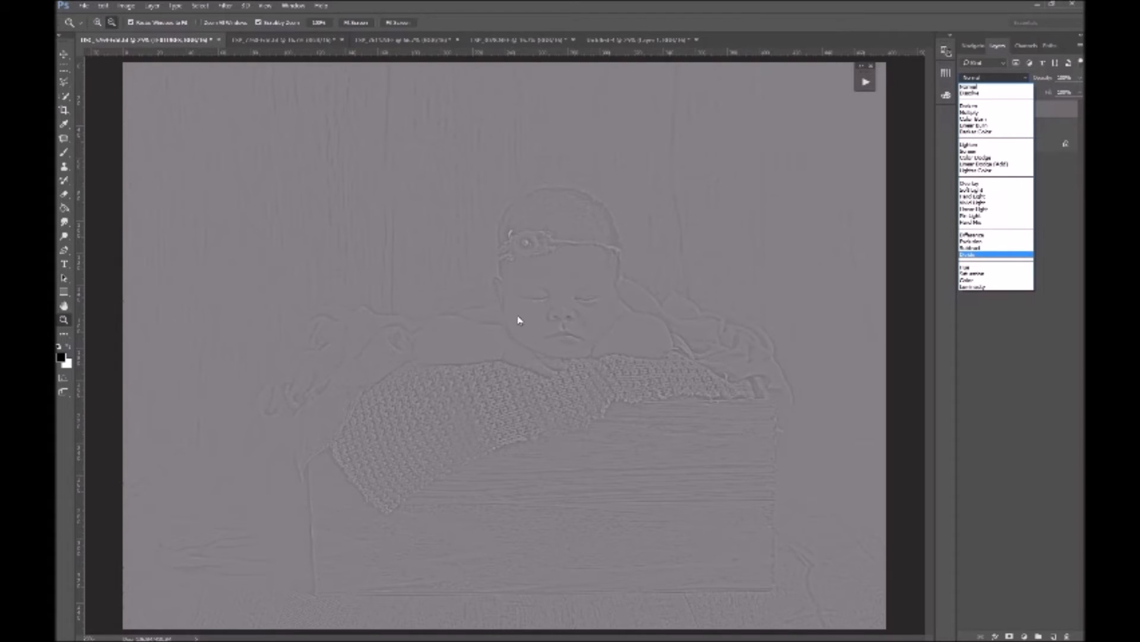
left_click(1000, 208)
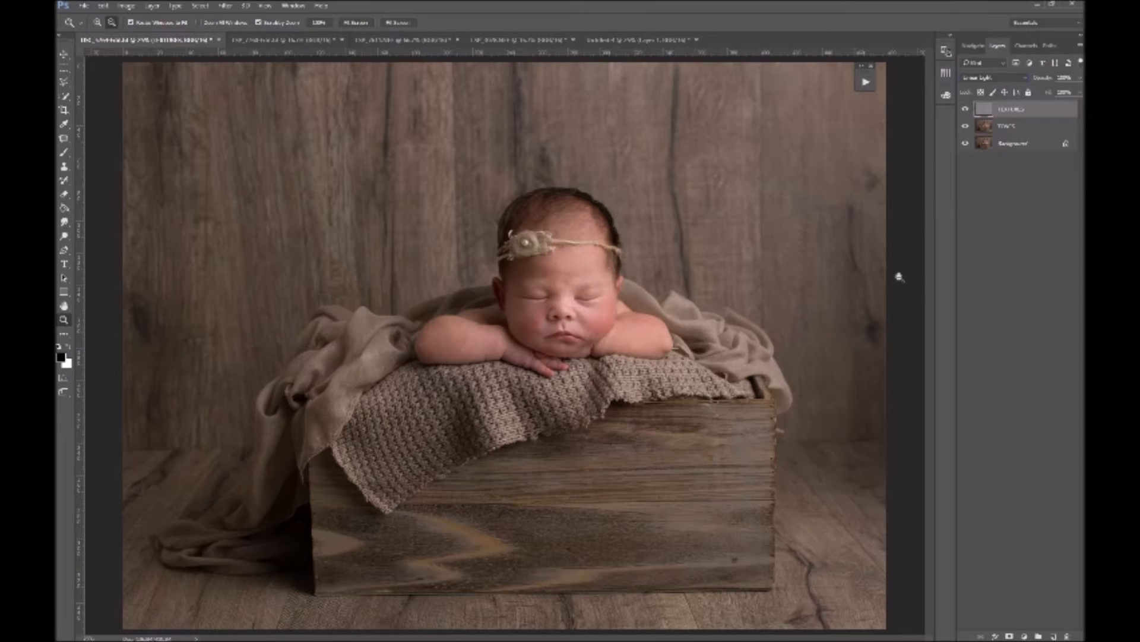
Step: Check the baby's skin up close and add a white layer mask to the TEXTURES layer
left_click(592, 328)
left_click(593, 327)
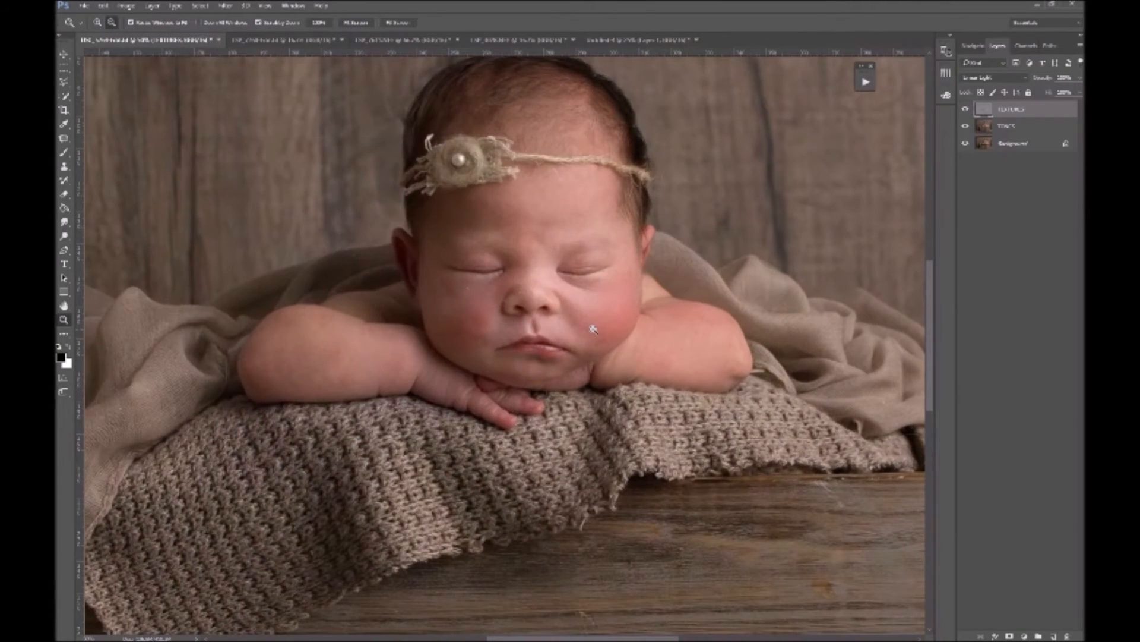
left_click(594, 328)
left_click(594, 329)
left_click(593, 329)
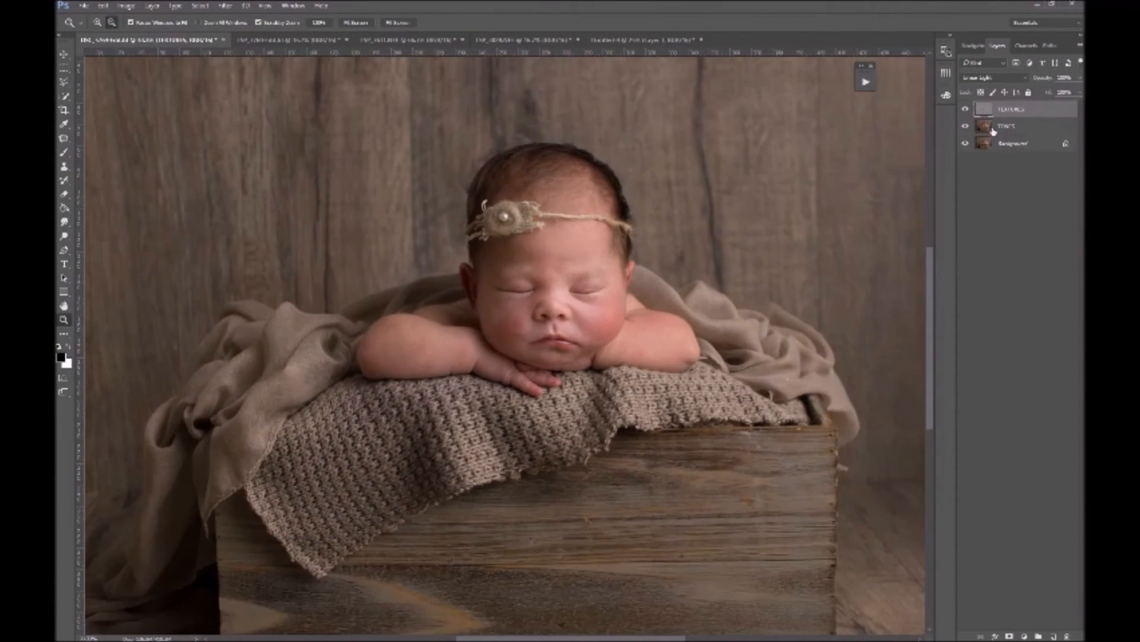
left_click(1010, 636)
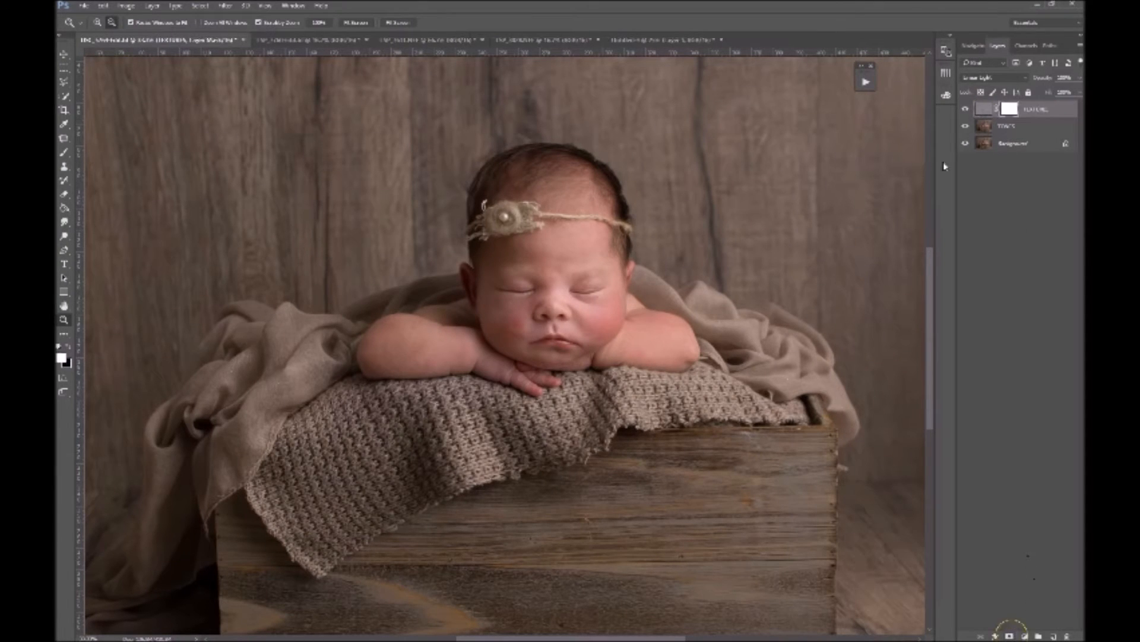
Step: Add a white mask to the TONES layer and create a masked layer named PAINT / CLONE above it
left_click(984, 125)
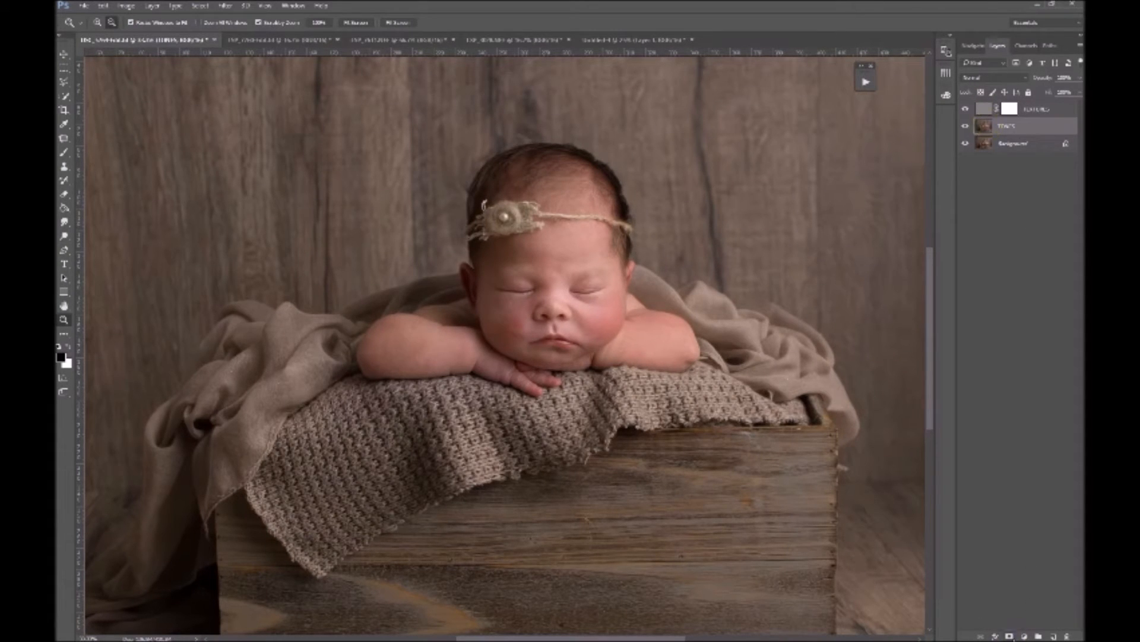
left_click(1009, 636)
key("ctrl+shift+n")
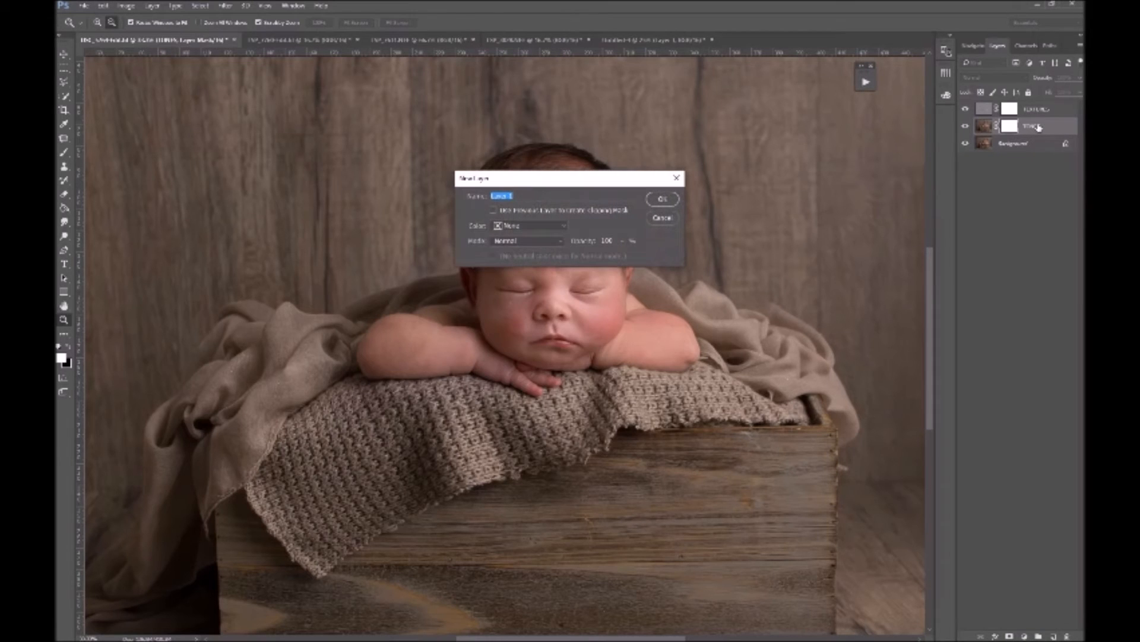
type("FADE")
type(" / CLONE")
key("Return")
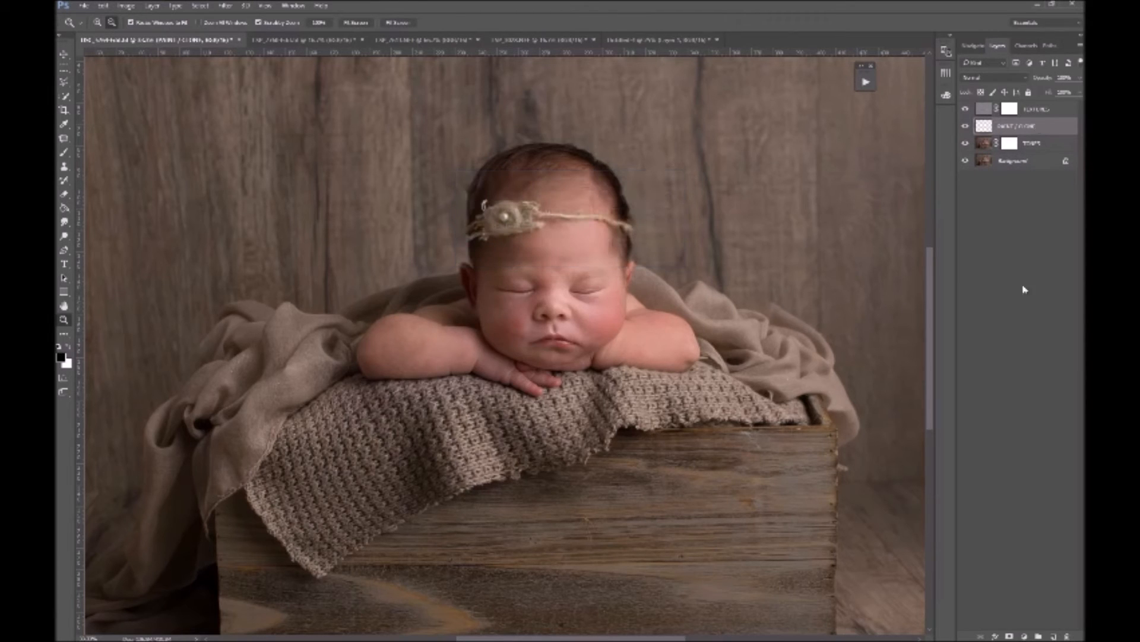
left_click(1009, 636)
Step: Group the TEXTURES, PAINT / CLONE and TONES layers and name the group FREQUENCY SEPARATION
left_click(1039, 111)
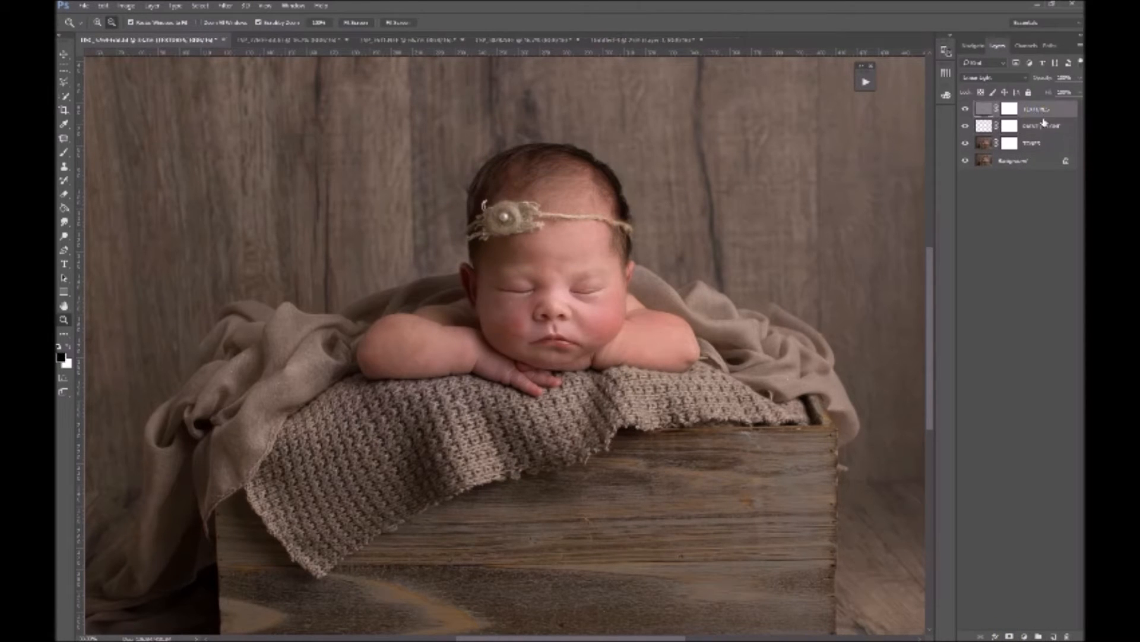
left_click(1057, 143, "shift")
left_click_drag(1022, 146, 1038, 636)
double_click(1004, 108)
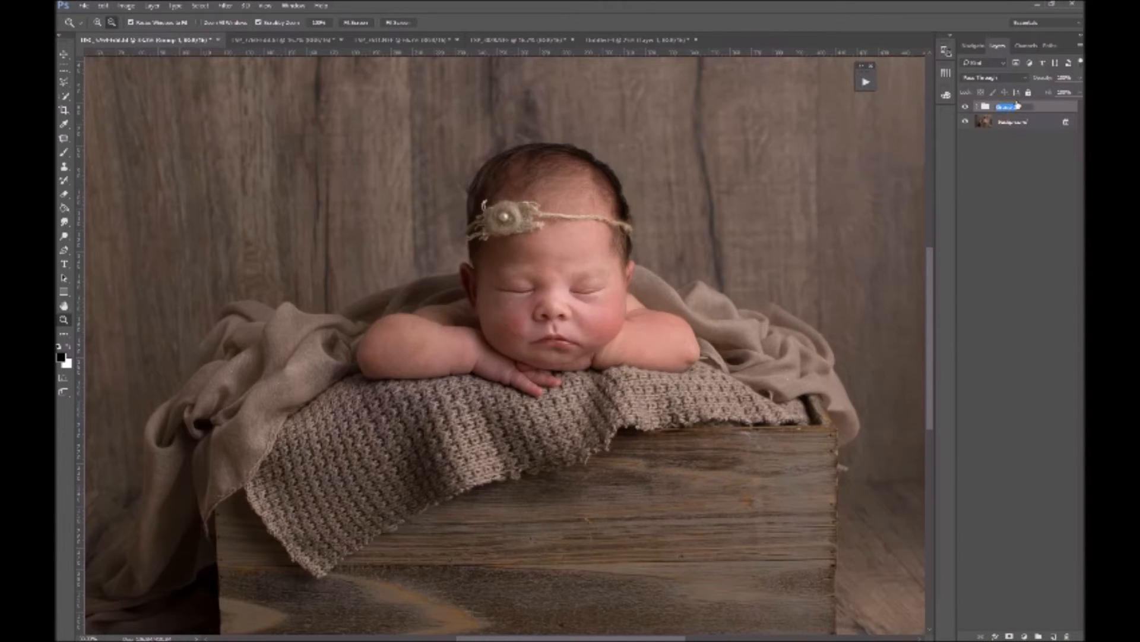
type("new")
type("QUENCY")
type(" SEPARATION")
key("Return")
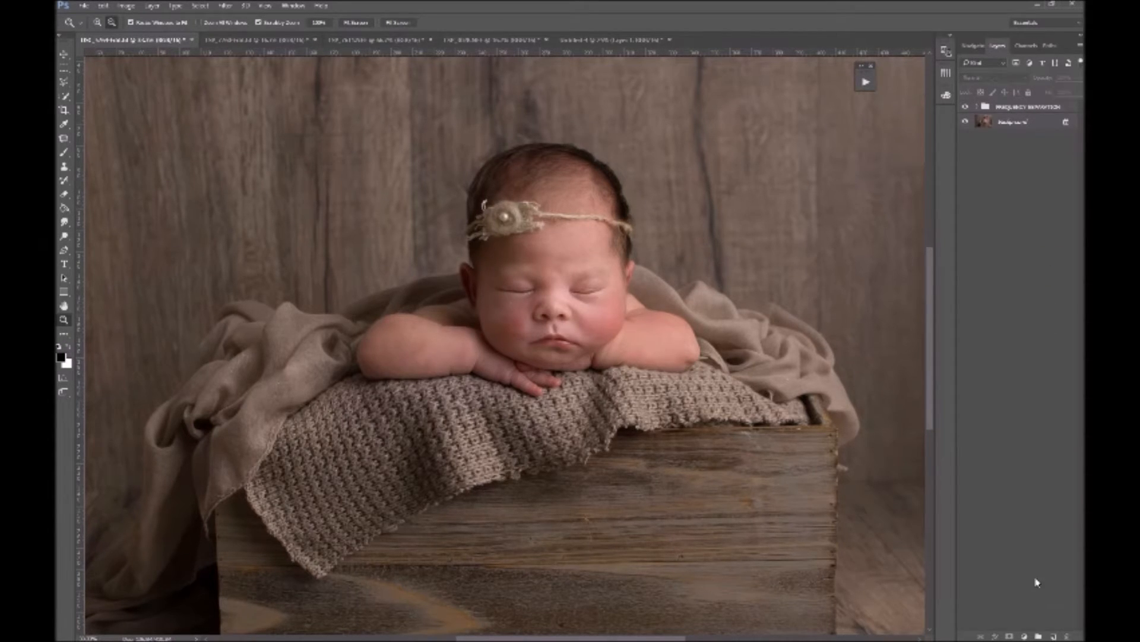
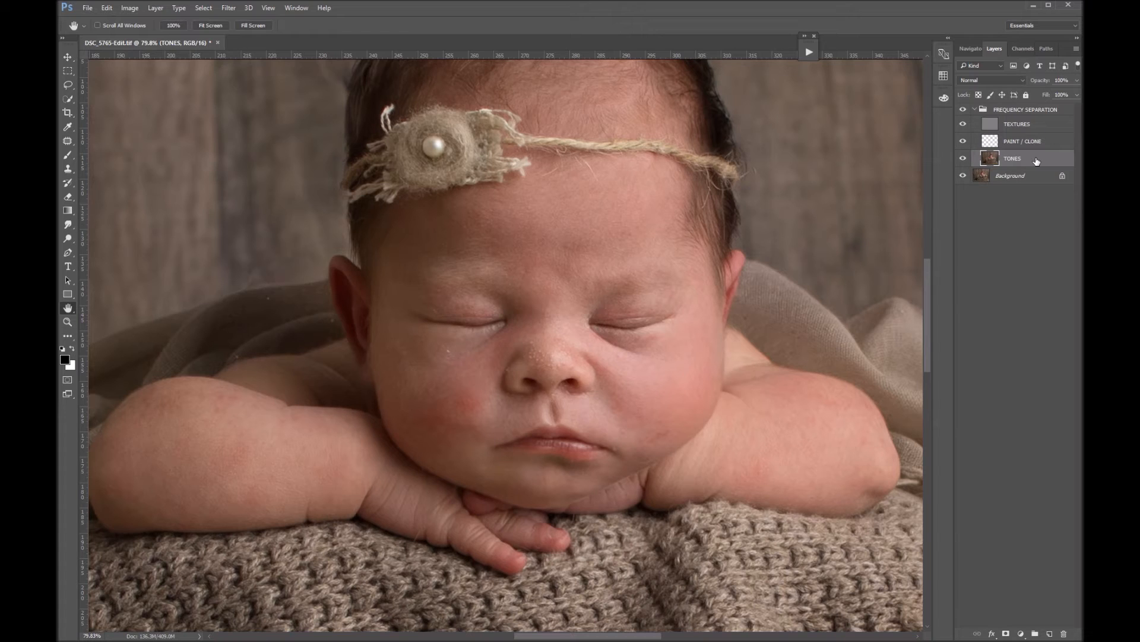
Step: Outline the red blotch on the baby's right cheek with the Patch tool on the TONES layer
left_click(1027, 139)
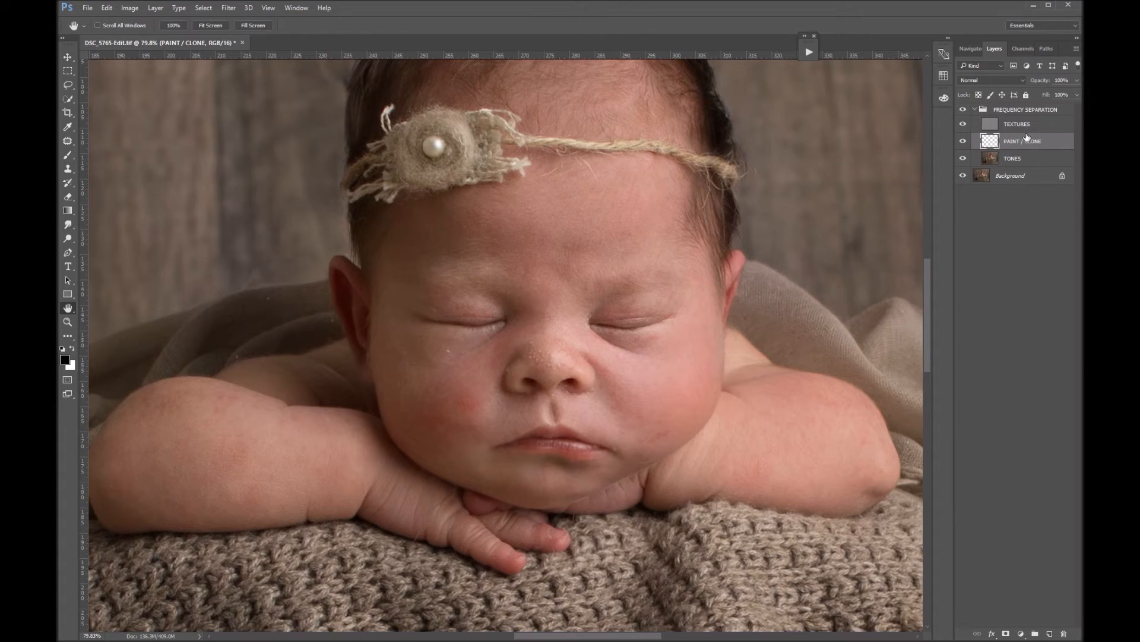
left_click(1000, 157)
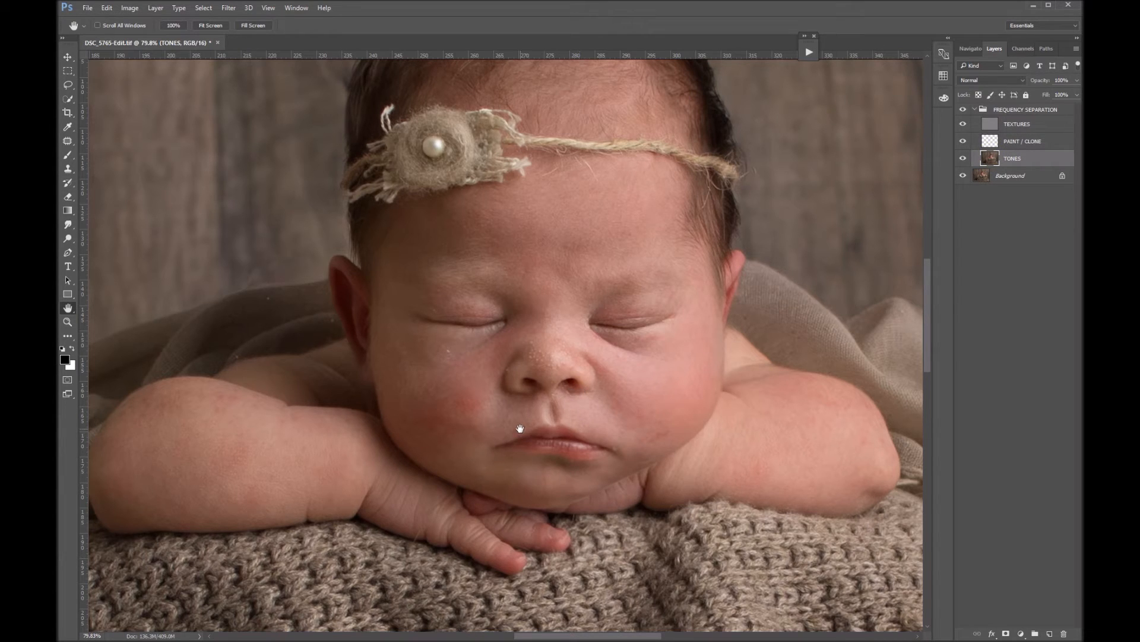
key("j")
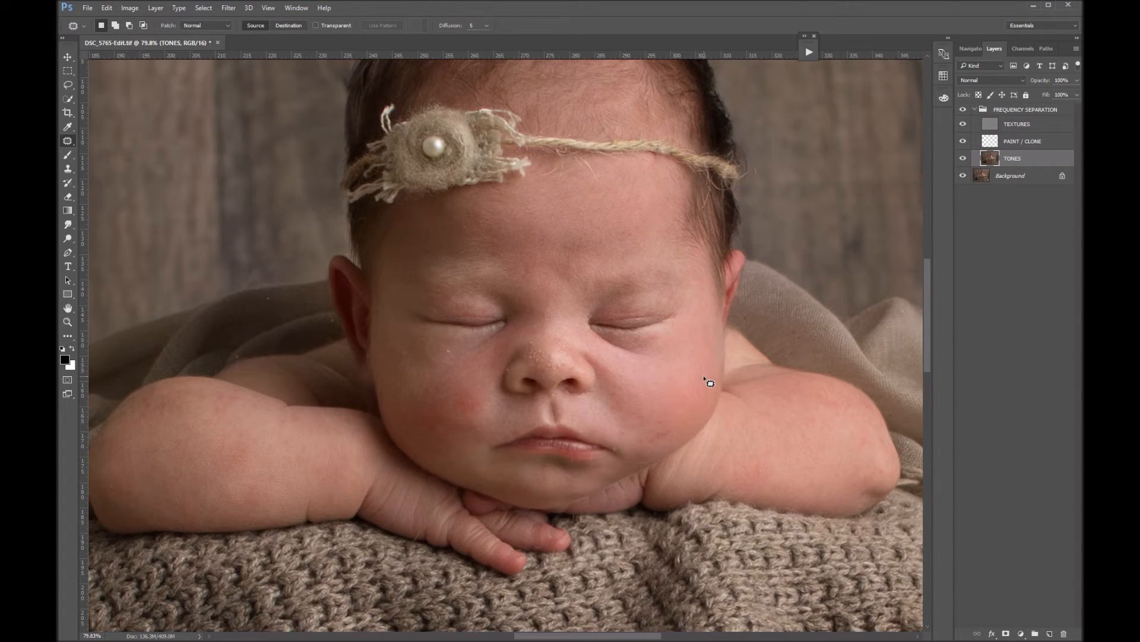
right_click(71, 141)
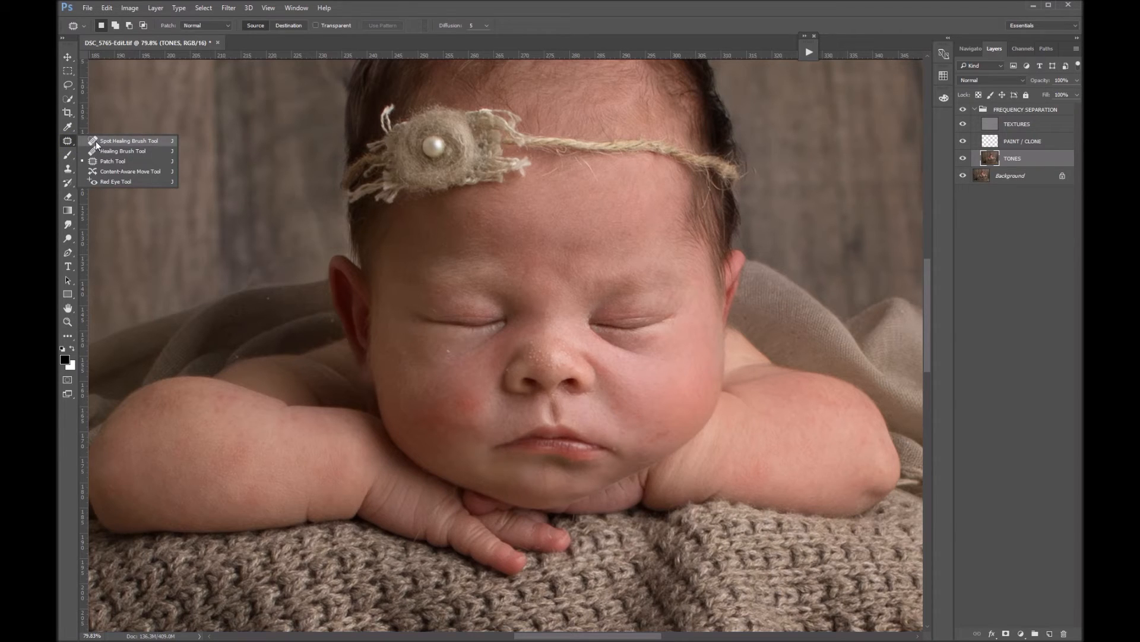
left_click(105, 159)
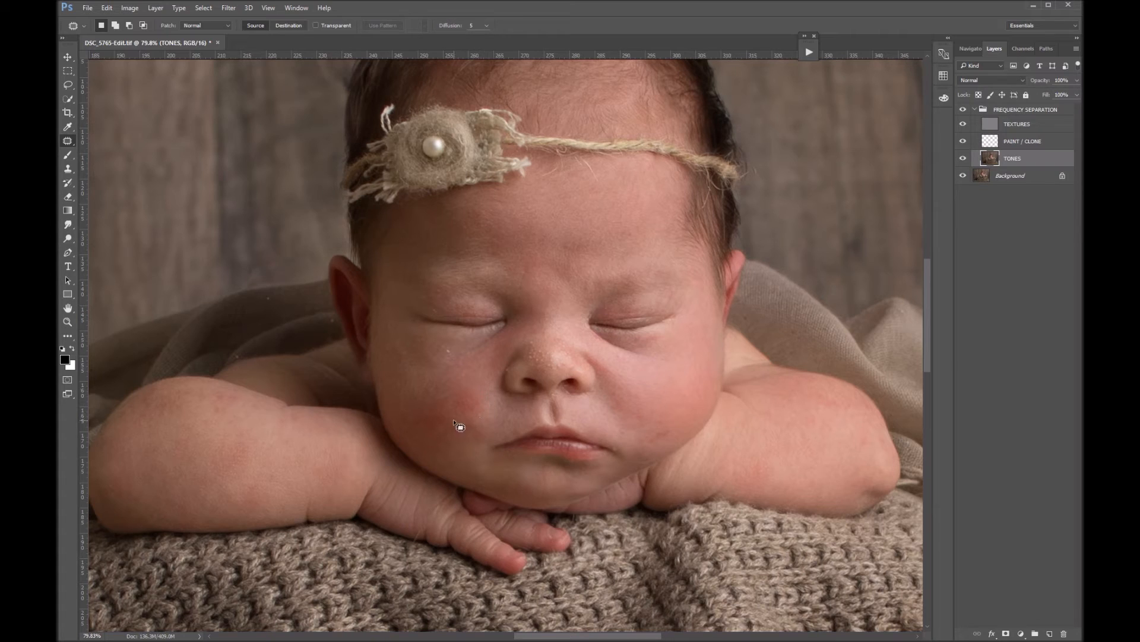
mouse_move(476, 392)
left_mouse_down()
mouse_move(477, 437)
mouse_move(422, 444)
mouse_move(418, 407)
mouse_move(447, 385)
mouse_move(477, 391)
left_mouse_up()
left_click_drag(484, 448, 482, 447)
Step: Hide the TEXTURES layer and feather the cheek selection by 10 pixels
left_click(963, 124)
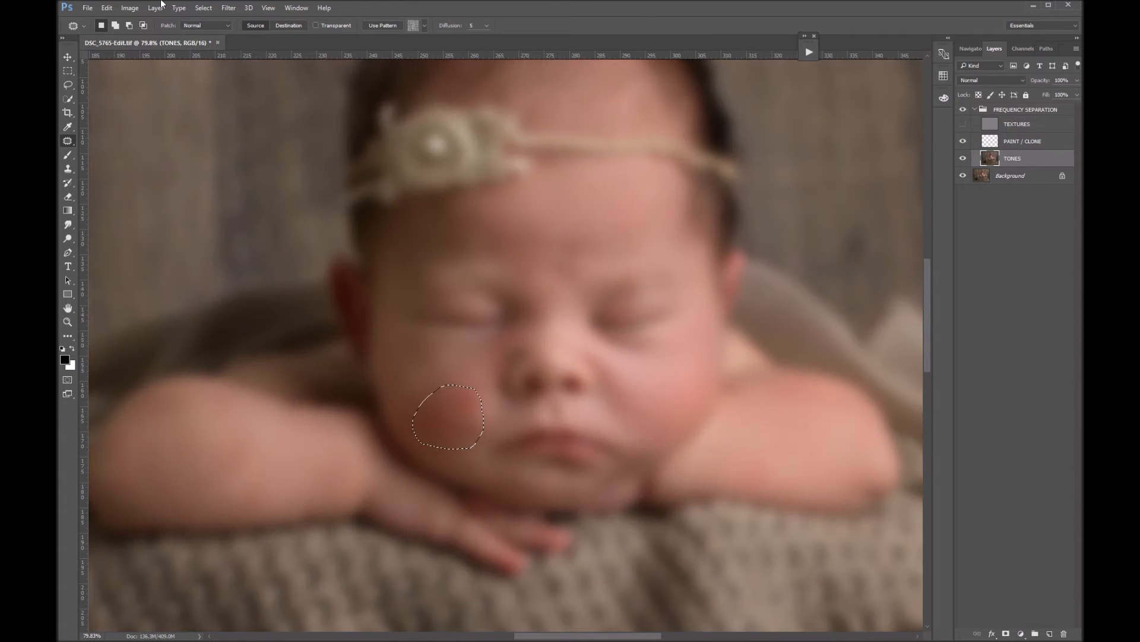
left_click(228, 8)
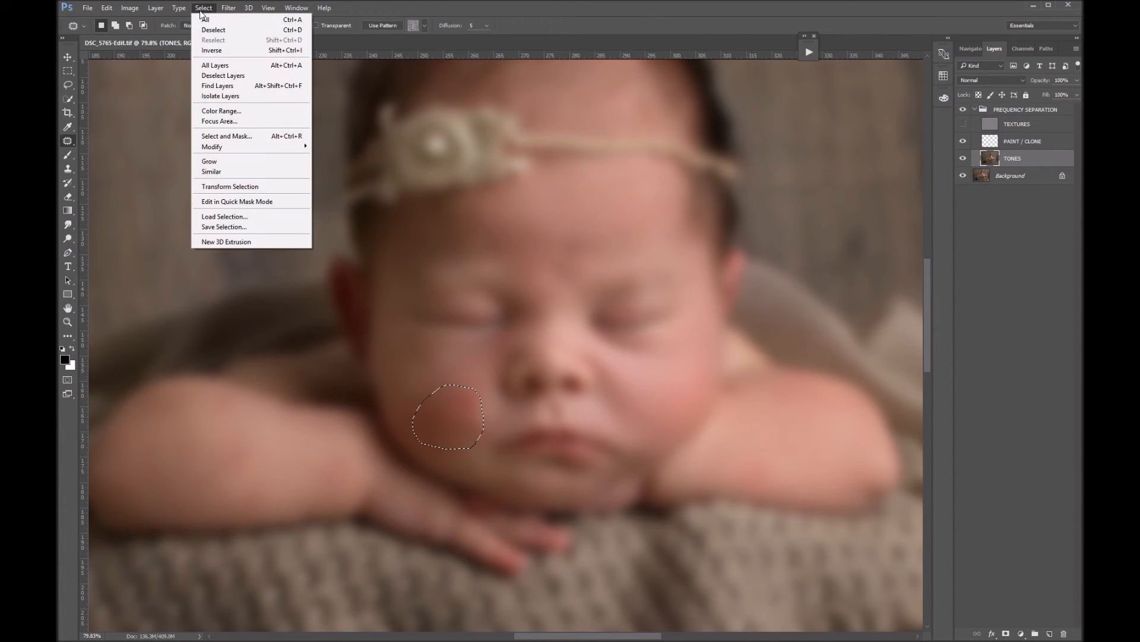
mouse_move(238, 146)
left_click(336, 187)
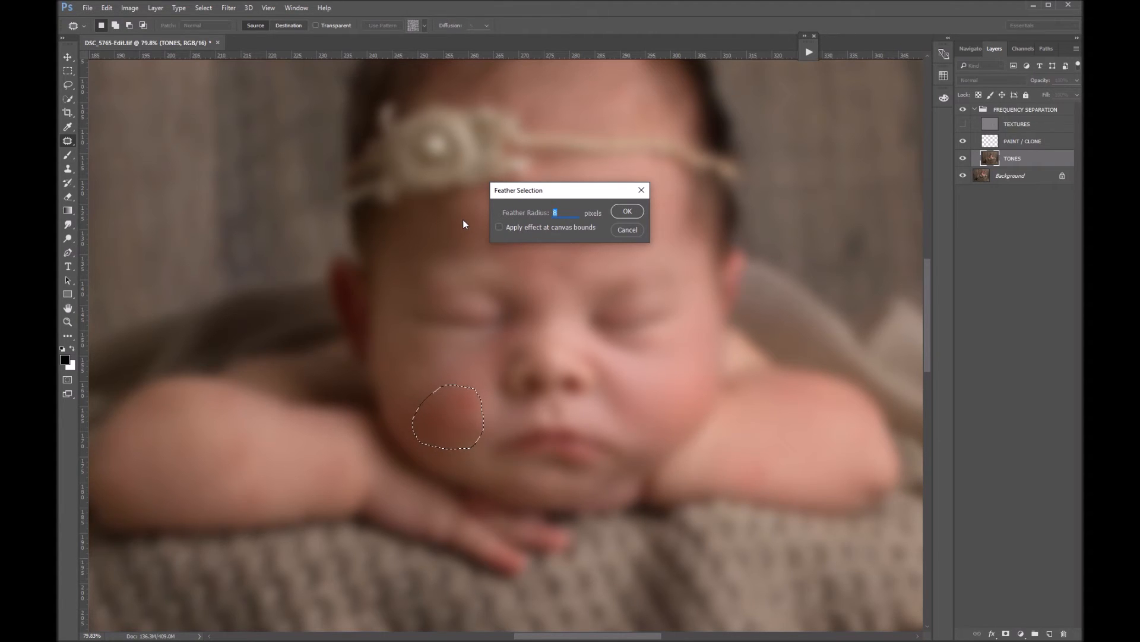
type("10")
key("Return")
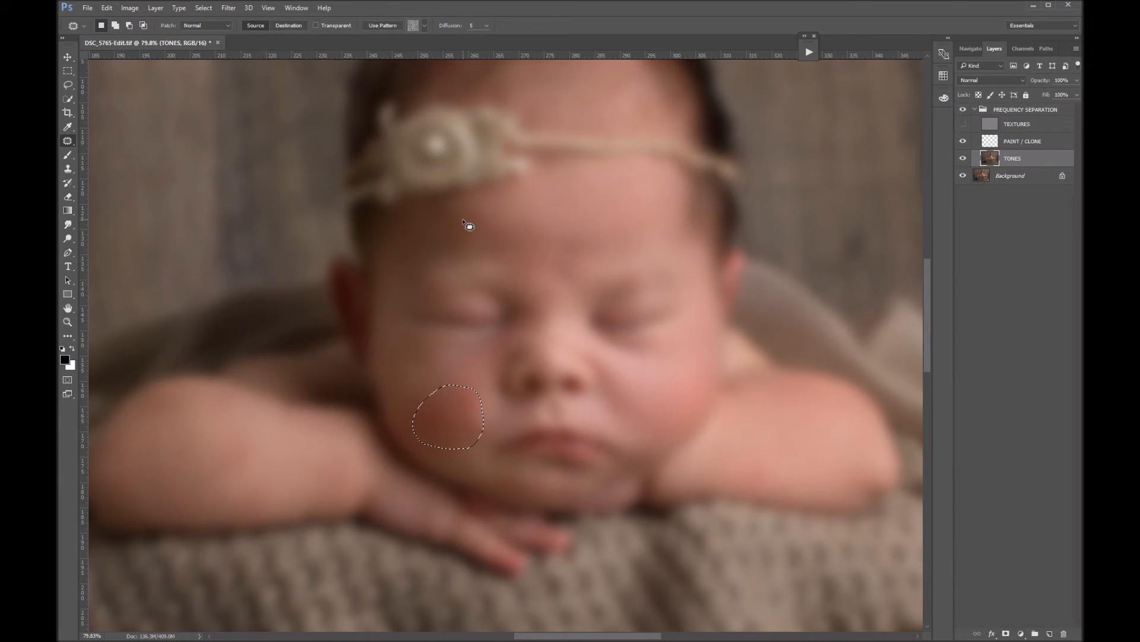
Step: Smooth the selected cheek area with a Gaussian Blur, then show the TEXTURES layer again and clear the selection
left_click(229, 8)
mouse_move(253, 127)
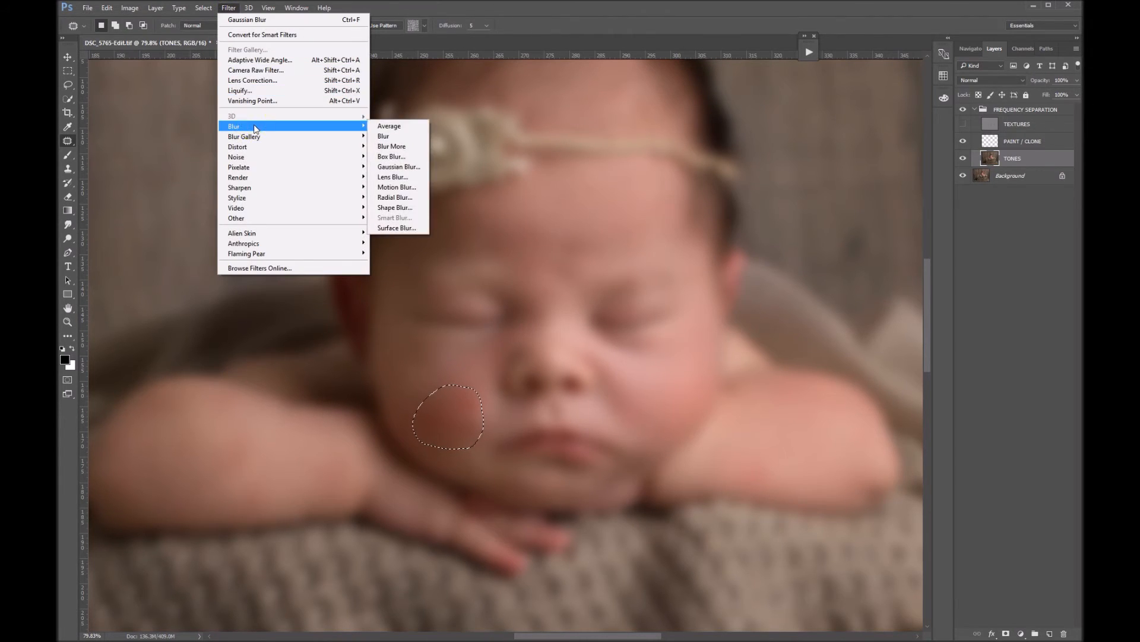
left_click(395, 165)
left_click_drag(735, 294, 742, 301)
left_click_drag(745, 214, 721, 217)
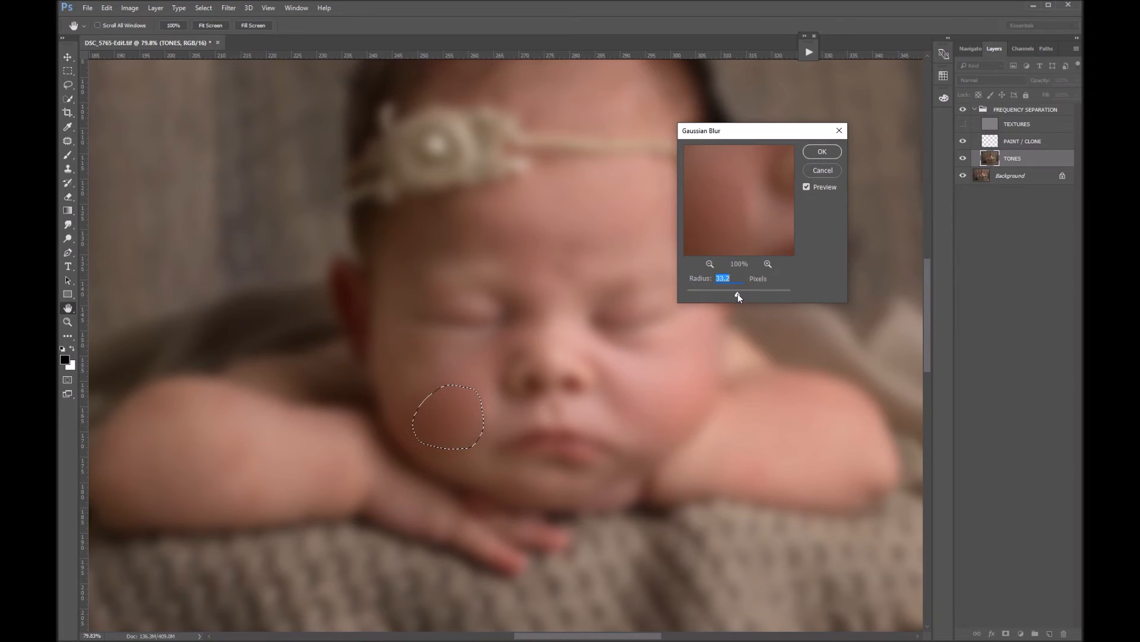
mouse_move(736, 292)
left_mouse_down()
mouse_move(723, 292)
mouse_move(733, 293)
left_mouse_up()
left_click(824, 152)
left_click(963, 123)
left_click(1023, 126)
left_click(1016, 157)
key("ctrl+d")
Step: Compare the right cheek with the FREQUENCY SEPARATION group hidden and shown
left_click(963, 110)
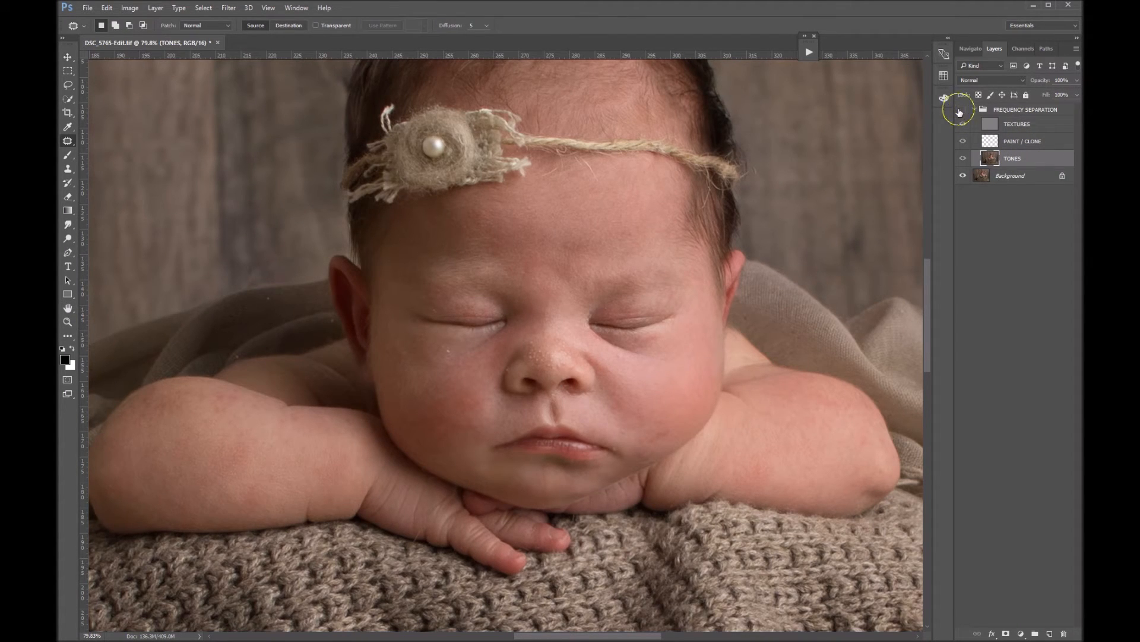
left_click(962, 110)
mouse_move(480, 385)
left_mouse_down()
mouse_move(467, 432)
mouse_move(435, 416)
mouse_move(459, 384)
mouse_move(454, 408)
mouse_move(428, 396)
mouse_move(459, 351)
mouse_move(436, 395)
mouse_move(424, 379)
mouse_move(460, 377)
left_mouse_up()
left_click(492, 399)
mouse_move(453, 396)
left_mouse_down()
mouse_move(432, 390)
mouse_move(454, 404)
mouse_move(443, 383)
mouse_move(470, 375)
left_mouse_up()
left_click(474, 385)
left_click_drag(466, 402, 466, 402)
left_click(467, 403)
Step: Set up the Clone Stamp tool with a 5% flow for retouching the TONES layer
key("s")
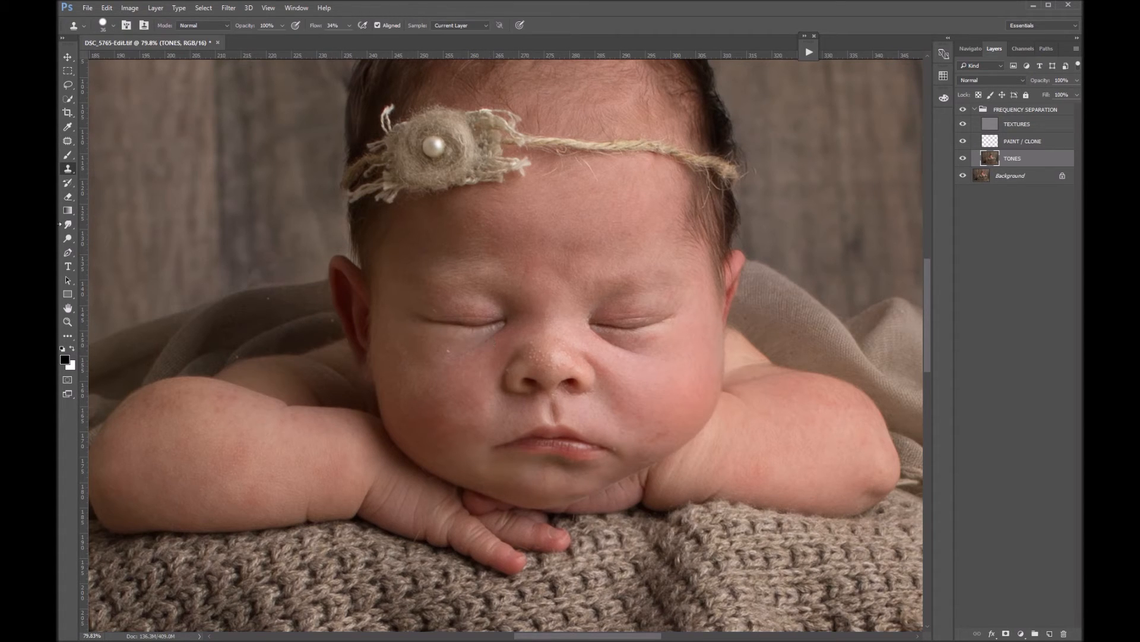
right_click(66, 174)
left_click(123, 168)
left_click(348, 25)
left_click_drag(349, 36, 338, 37)
left_click(343, 26)
scroll(615, 429, "up", 2)
scroll(527, 453, "down", 2)
Step: Clone nearby even skin over the remaining redness on the right cheek with a soft 50 px brush at 0% hardness
left_click(486, 392, "alt")
left_click_drag(444, 384, 465, 403)
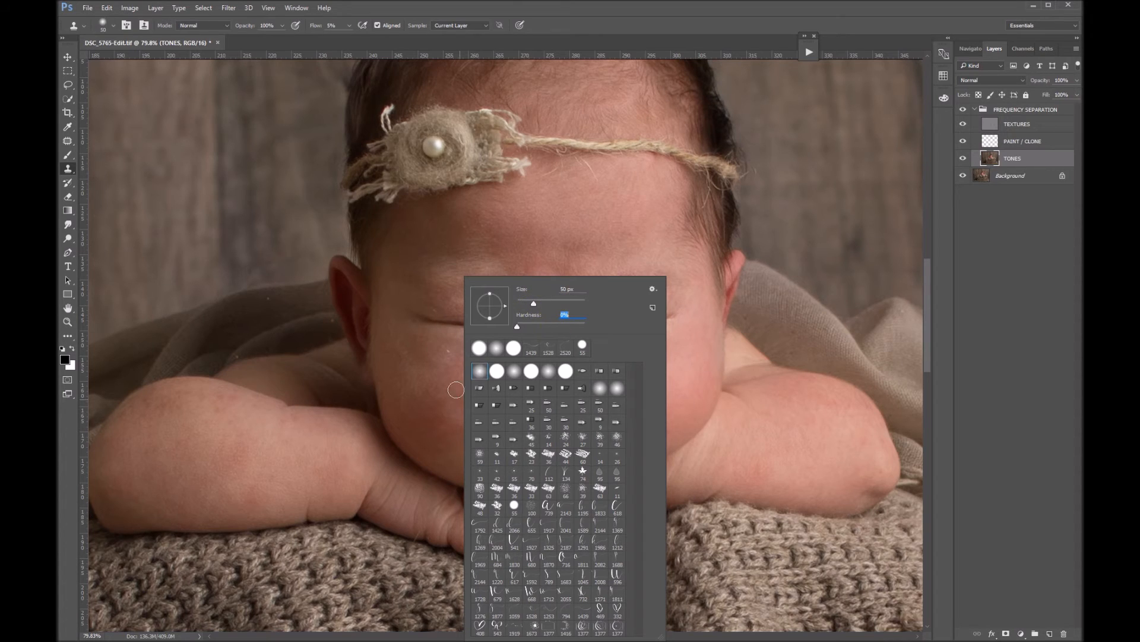
left_click(454, 391)
mouse_move(453, 400)
left_mouse_down()
mouse_move(431, 412)
mouse_move(448, 407)
mouse_move(450, 420)
mouse_move(480, 427)
mouse_move(479, 412)
mouse_move(453, 425)
mouse_move(447, 392)
mouse_move(467, 391)
mouse_move(464, 433)
mouse_move(450, 449)
mouse_move(457, 434)
mouse_move(474, 463)
mouse_move(460, 450)
mouse_move(429, 449)
mouse_move(452, 457)
mouse_move(459, 443)
mouse_move(462, 458)
mouse_move(416, 432)
mouse_move(409, 374)
mouse_move(408, 390)
mouse_move(426, 396)
mouse_move(418, 421)
left_mouse_up()
left_click(410, 374, "alt")
left_click(489, 387, "alt")
Step: Clone sampled even skin tones over the red blotches on the baby's right arm
left_click_drag(296, 505, 284, 506)
left_click(271, 456, "alt")
mouse_move(246, 456)
left_mouse_down()
mouse_move(222, 462)
mouse_move(244, 443)
mouse_move(231, 463)
mouse_move(277, 448)
mouse_move(232, 448)
mouse_move(232, 465)
left_mouse_up()
left_click(234, 459, "alt")
left_click(266, 434, "alt")
left_click(287, 483, "alt")
mouse_move(260, 506)
left_mouse_down()
mouse_move(248, 491)
mouse_move(246, 500)
left_mouse_up()
left_click(281, 459, "alt")
mouse_move(313, 471)
left_mouse_down()
mouse_move(345, 460)
mouse_move(327, 480)
left_mouse_up()
left_click(305, 459, "alt")
left_click(262, 455, "alt")
mouse_move(243, 421)
left_mouse_down()
mouse_move(209, 408)
mouse_move(227, 408)
mouse_move(208, 404)
mouse_move(220, 398)
mouse_move(177, 409)
mouse_move(219, 413)
left_mouse_up()
left_click(246, 447, "alt")
left_click(242, 412, "alt")
Step: Clone sampled even skin tones over the blotches on the baby's left arm and left cheek
left_click(763, 445, "alt")
left_click(734, 450)
left_click(775, 432, "alt")
mouse_move(766, 468)
left_mouse_down()
mouse_move(759, 453)
mouse_move(758, 467)
mouse_move(770, 459)
mouse_move(762, 471)
mouse_move(784, 470)
left_mouse_up()
left_click(778, 456, "alt")
left_click(765, 474, "alt")
left_click(655, 411, "alt")
left_click_drag(667, 423, 665, 432)
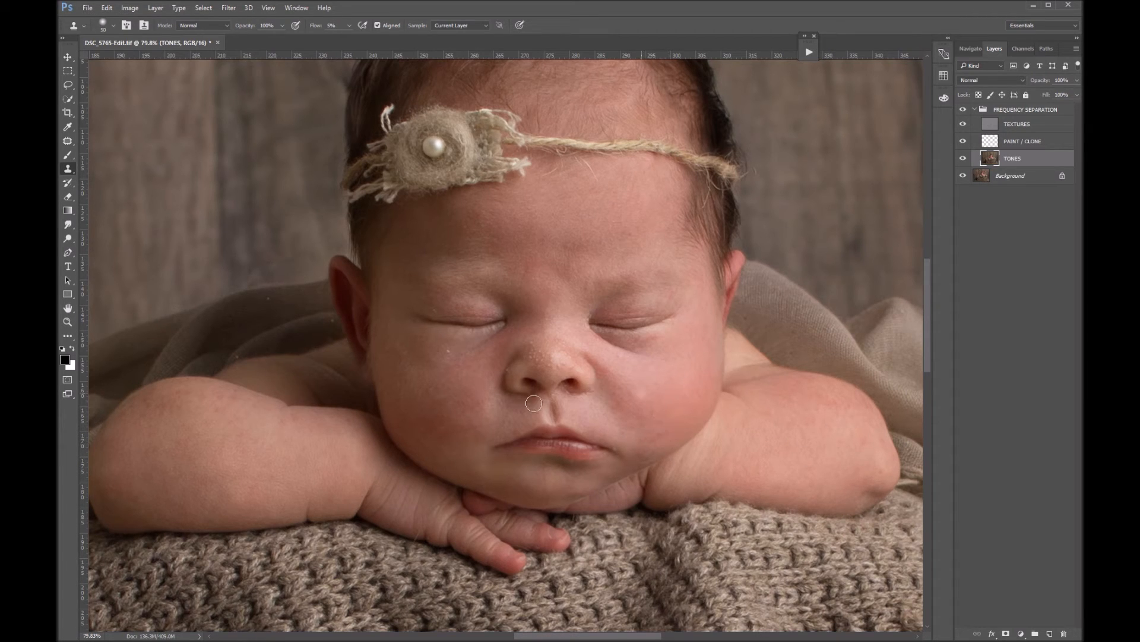
Step: Compare the face and arms with the FREQUENCY SEPARATION group hidden and shown after cloning
scroll(582, 422, "up", 1)
left_click(964, 110)
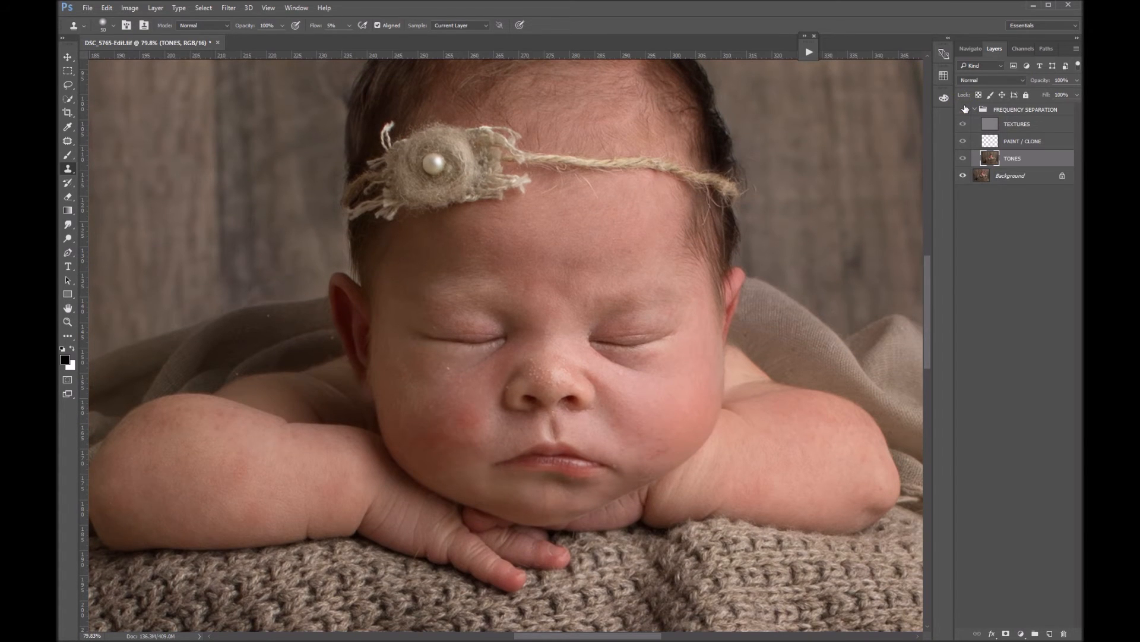
left_click(964, 109)
left_click(964, 108)
left_click(964, 108)
left_click(963, 108)
left_click(963, 108)
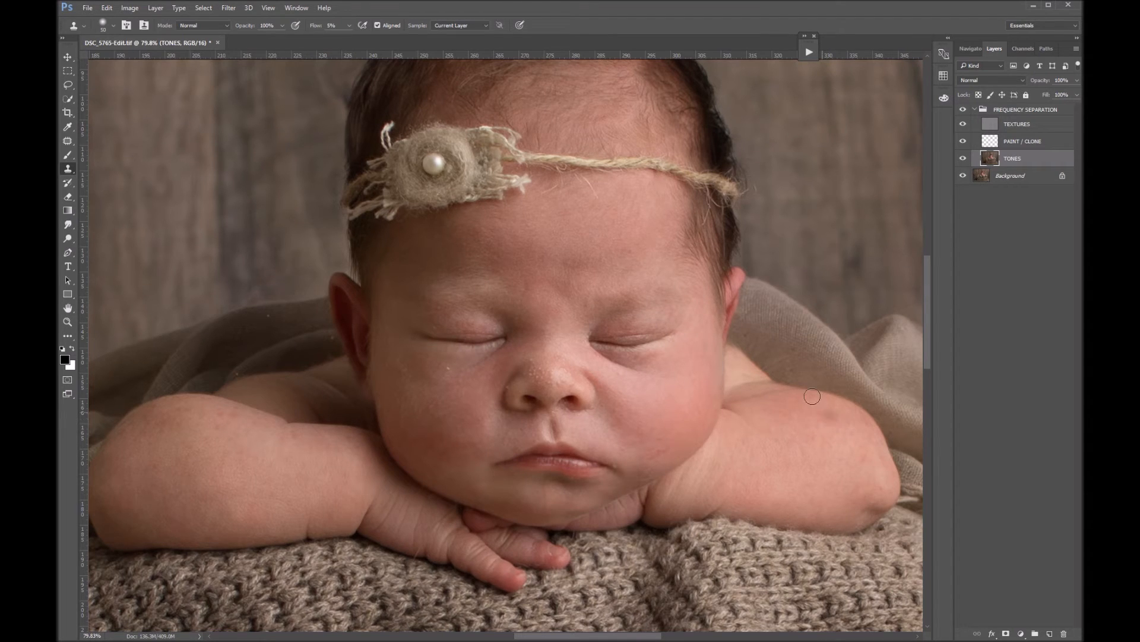
Step: Select the PAINT / CLONE layer and set up the Brush tool with 100% opacity and 5% flow
left_click(987, 146)
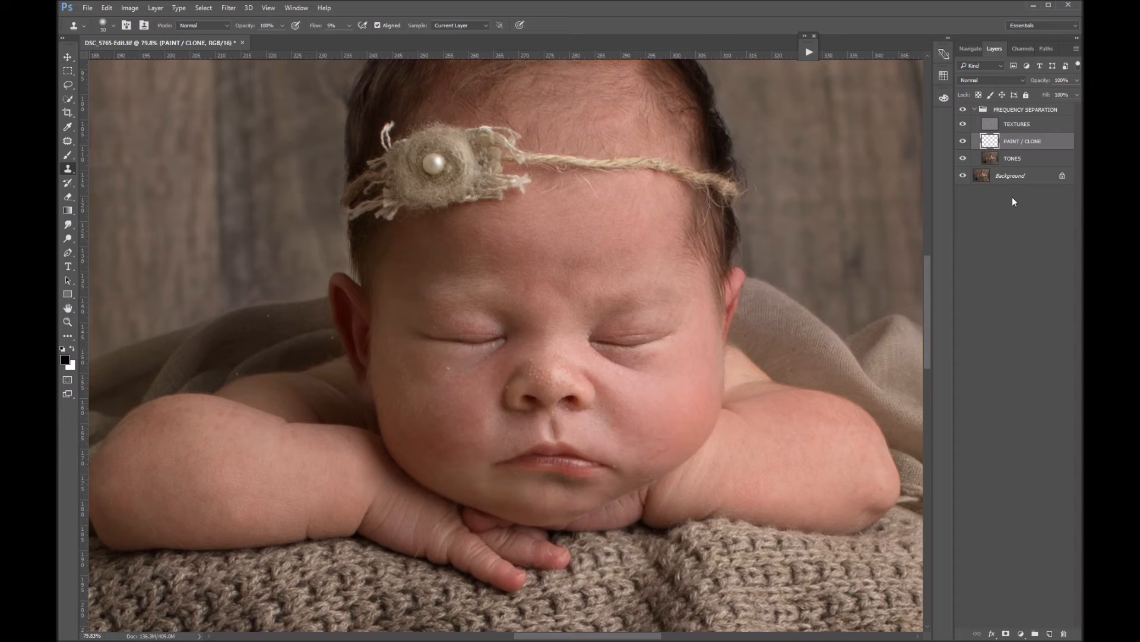
left_click(68, 155)
left_click(125, 157)
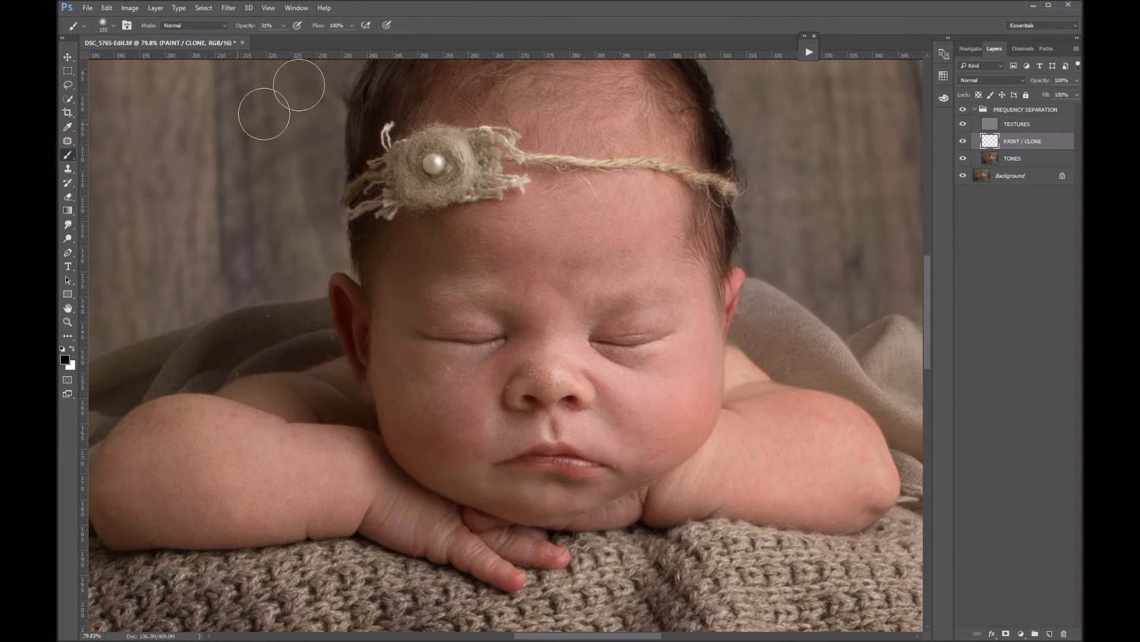
left_click(284, 25)
left_click(345, 26)
type("5")
key("Return")
Step: Paint sampled skin tone over the baby's left eyelid with a soft 64 px brush, lowering the flow to 2%
left_click(660, 310, "alt")
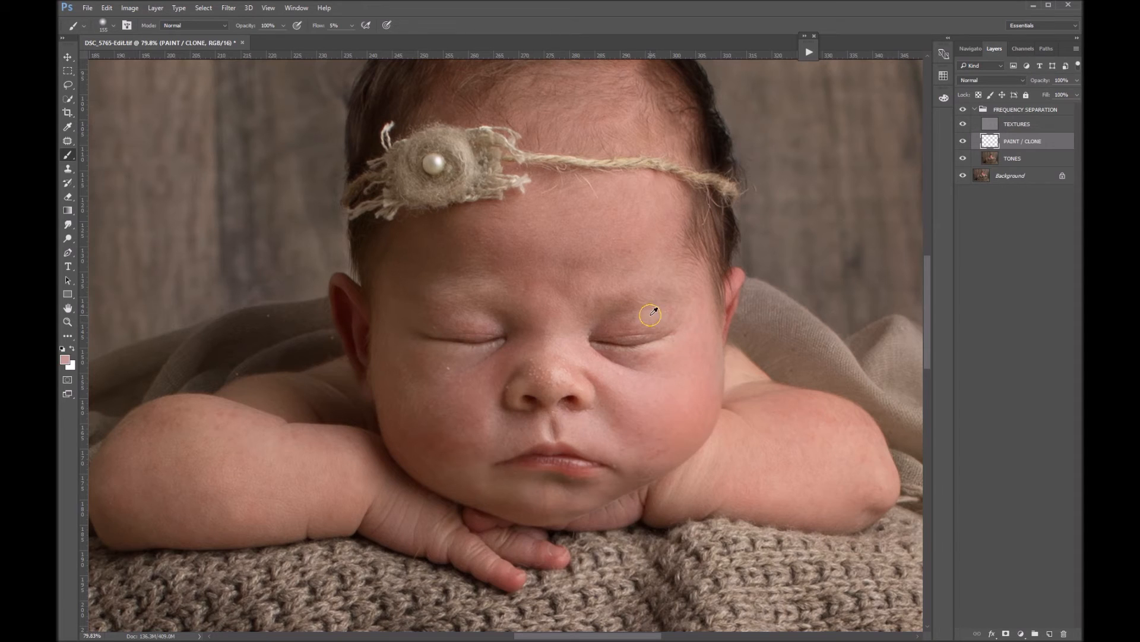
right_click(657, 313)
left_click_drag(759, 302, 746, 306)
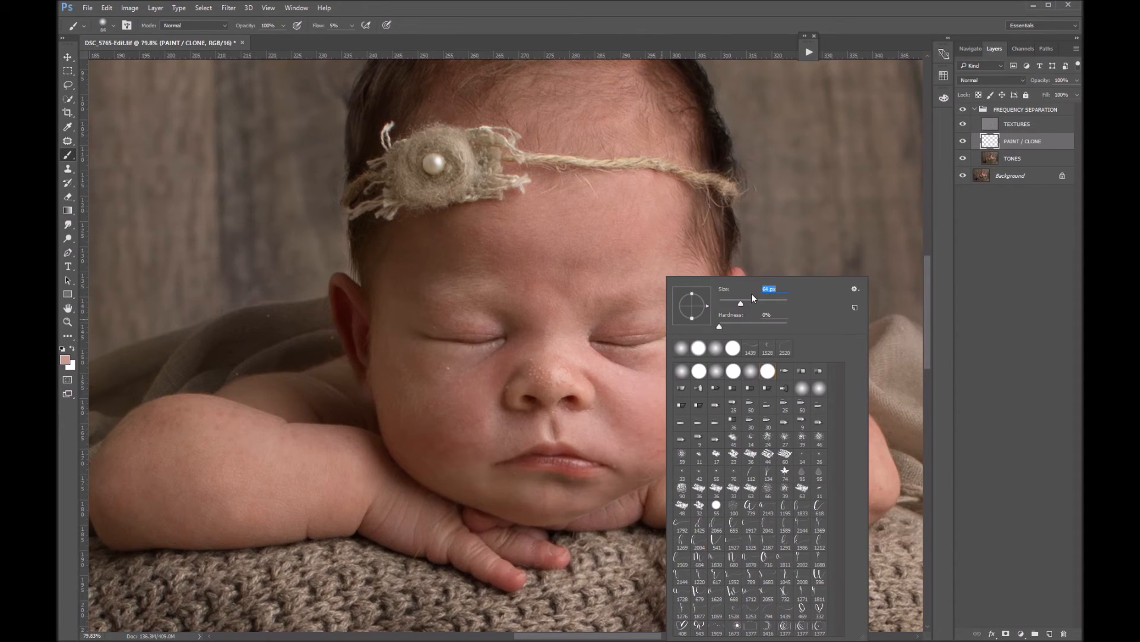
key("Return")
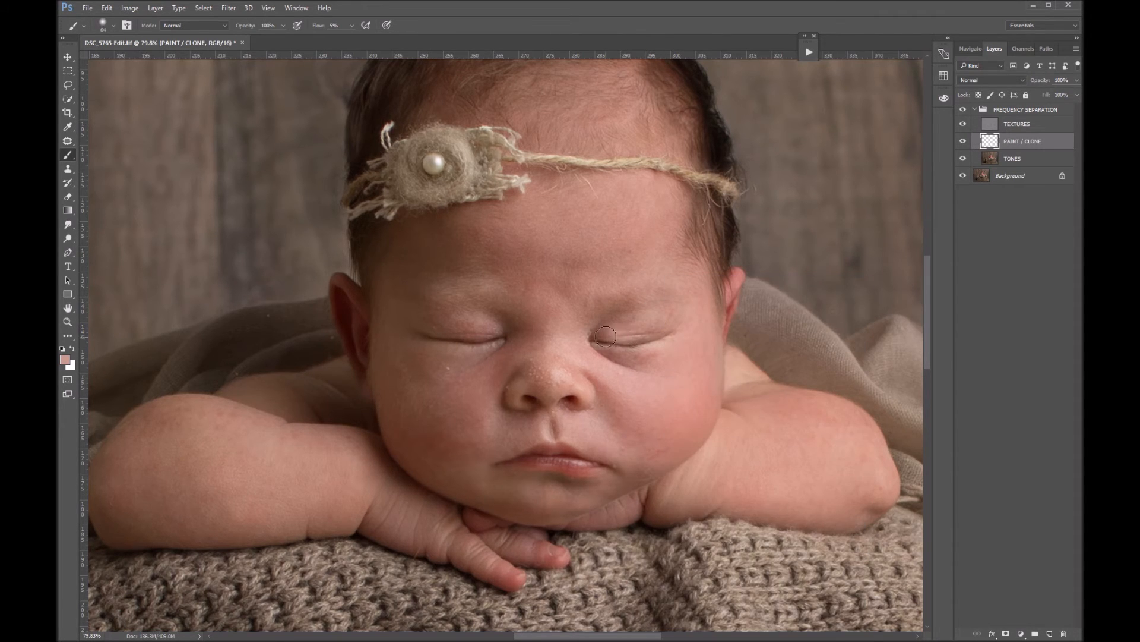
left_click(352, 25)
left_click(600, 323, "alt")
Step: Paint sampled skin tones over the right eyelid and nose bridge, then enlarge the brush and sample the forehead colour
left_click(479, 315, "alt")
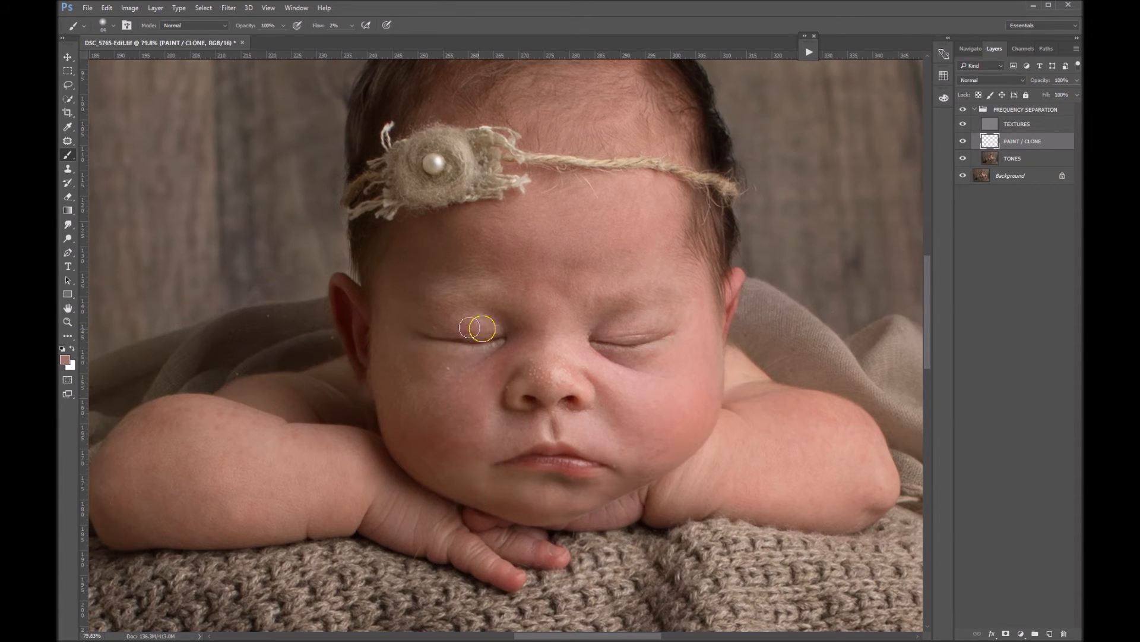
left_click_drag(447, 331, 419, 317)
left_click(409, 319, "alt")
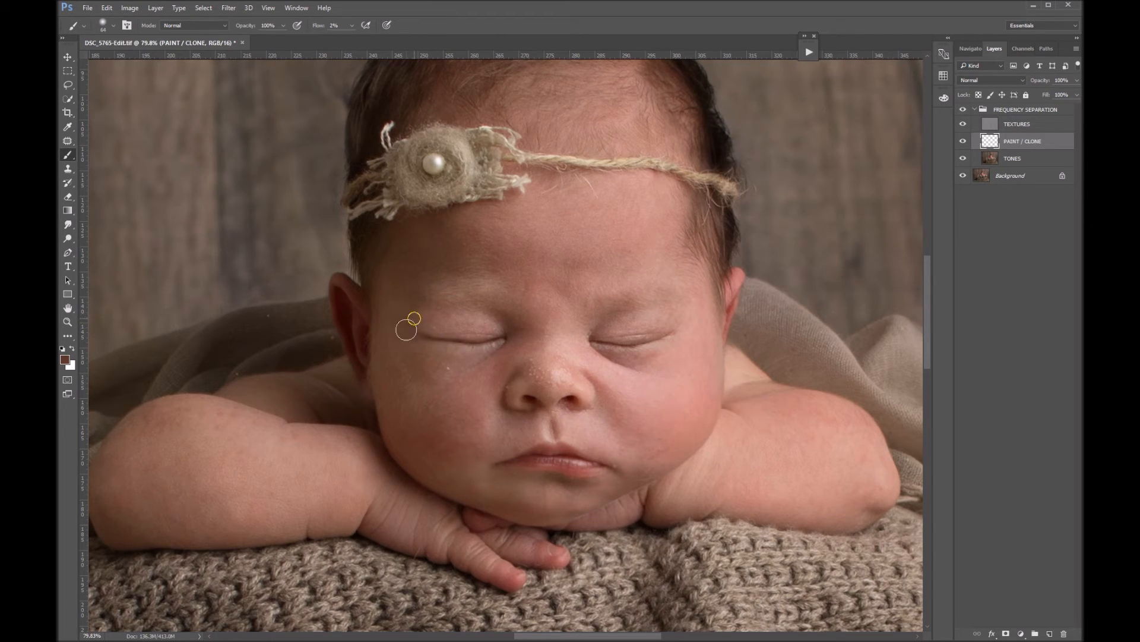
mouse_move(531, 346)
left_mouse_down()
mouse_move(510, 369)
mouse_move(524, 347)
left_mouse_up()
right_click(553, 340)
left_click_drag(628, 301, 633, 305)
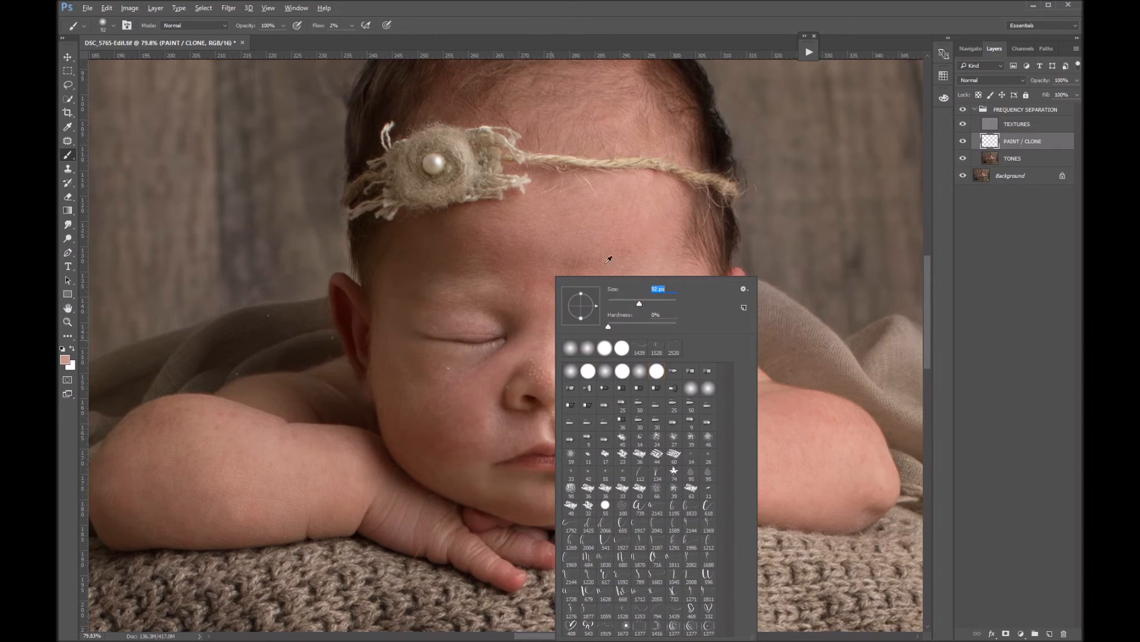
left_click(609, 260)
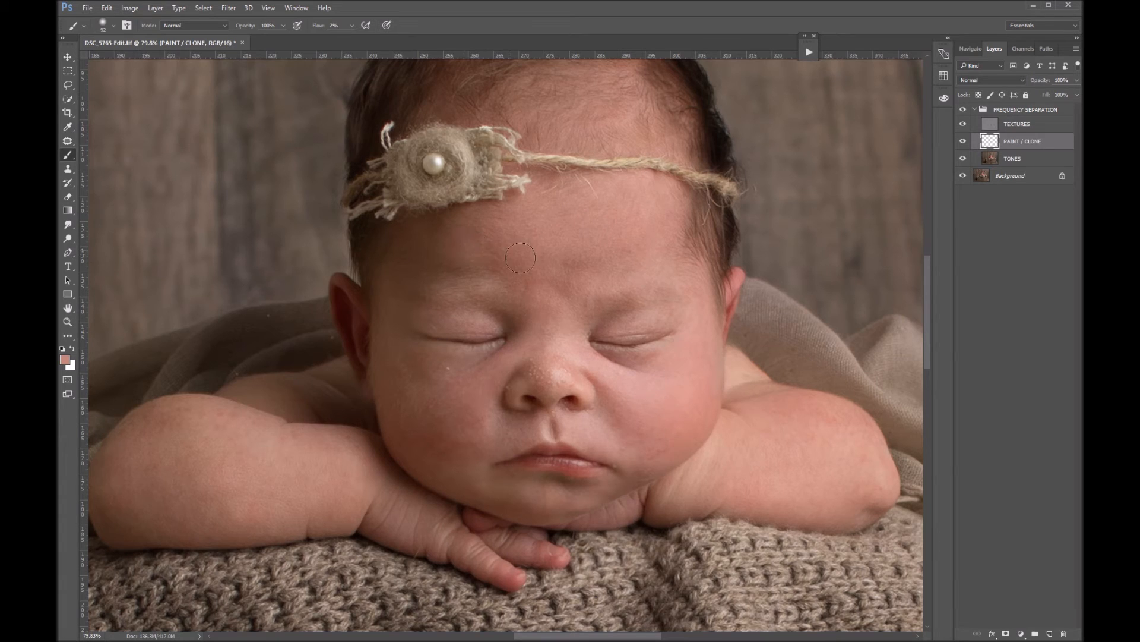
Step: Compare the painted eyelids and forehead with the FREQUENCY SEPARATION group hidden and shown
left_click(975, 110)
left_click(963, 109)
left_click(963, 109)
left_click(963, 109)
left_click(963, 109)
left_click(963, 109)
left_click(964, 109)
left_click(975, 110)
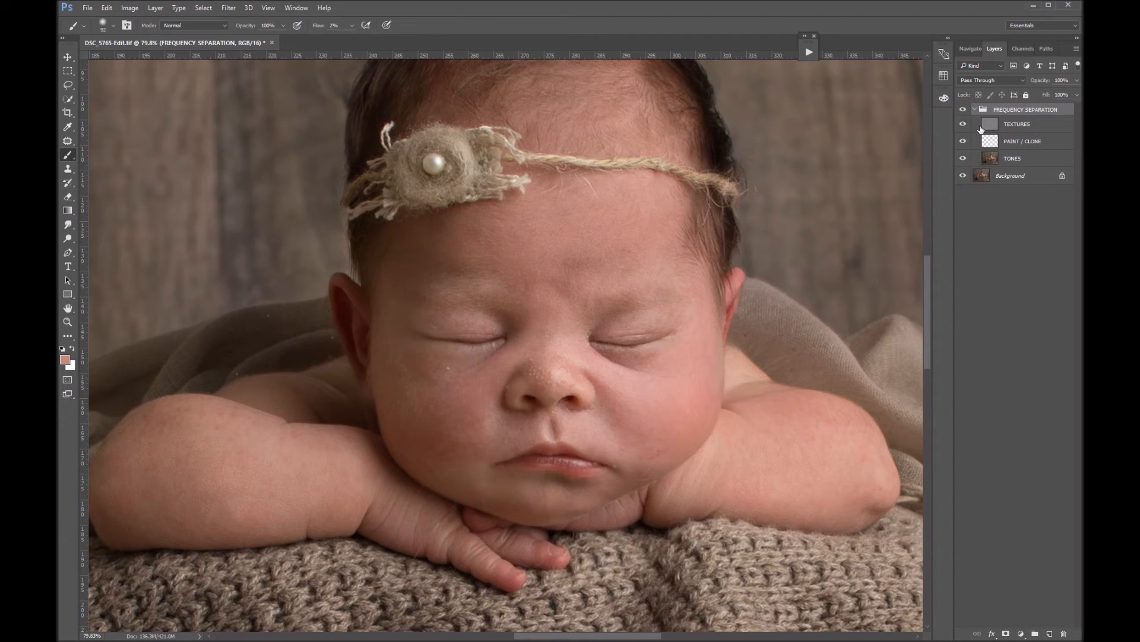
Step: On the TEXTURES layer, patch away the white milk spots across the baby's nose with clean nearby skin texture
left_click(1010, 123)
key("z")
left_click(538, 393)
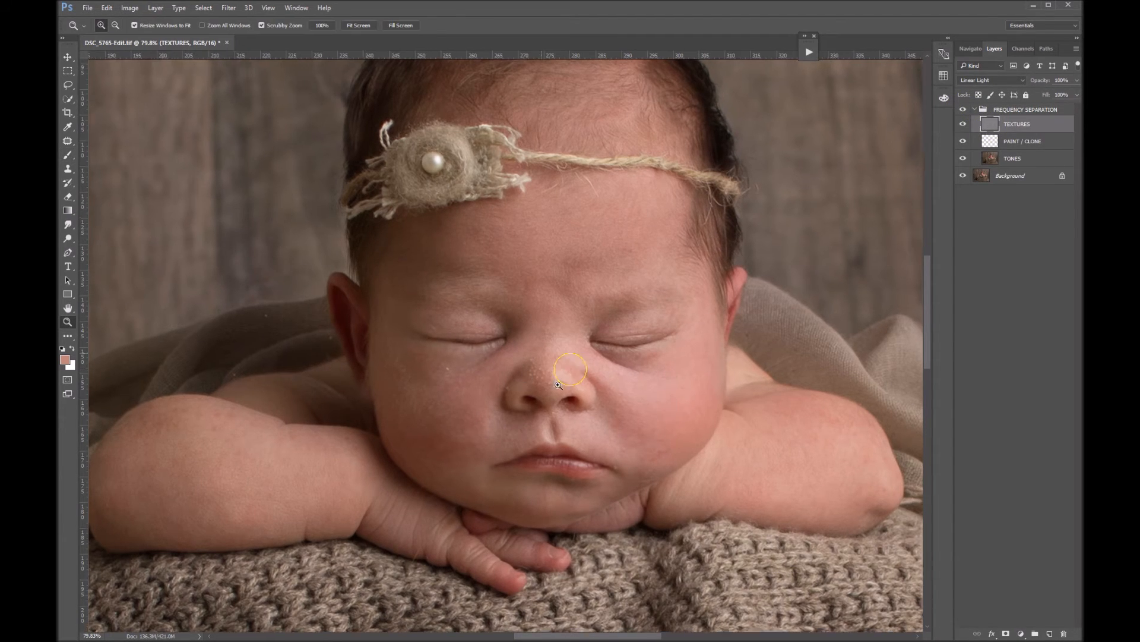
left_click(544, 402)
key("b")
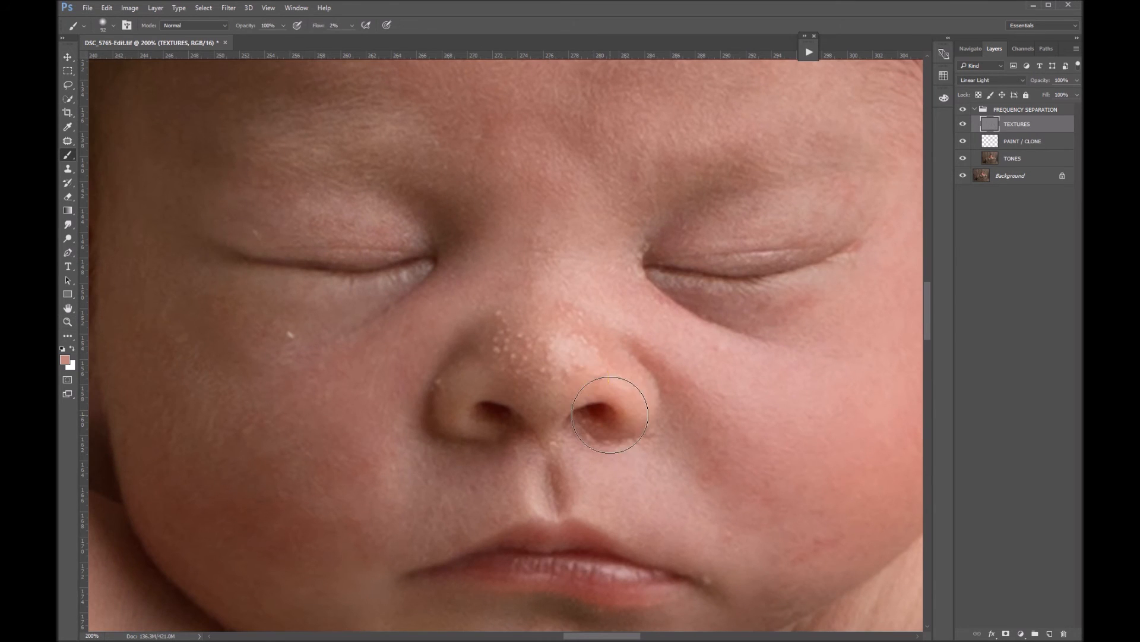
key("space")
mouse_move(567, 331)
left_mouse_down()
mouse_move(651, 346)
mouse_move(624, 458)
mouse_move(547, 535)
mouse_move(534, 310)
mouse_move(553, 397)
mouse_move(536, 424)
left_mouse_up()
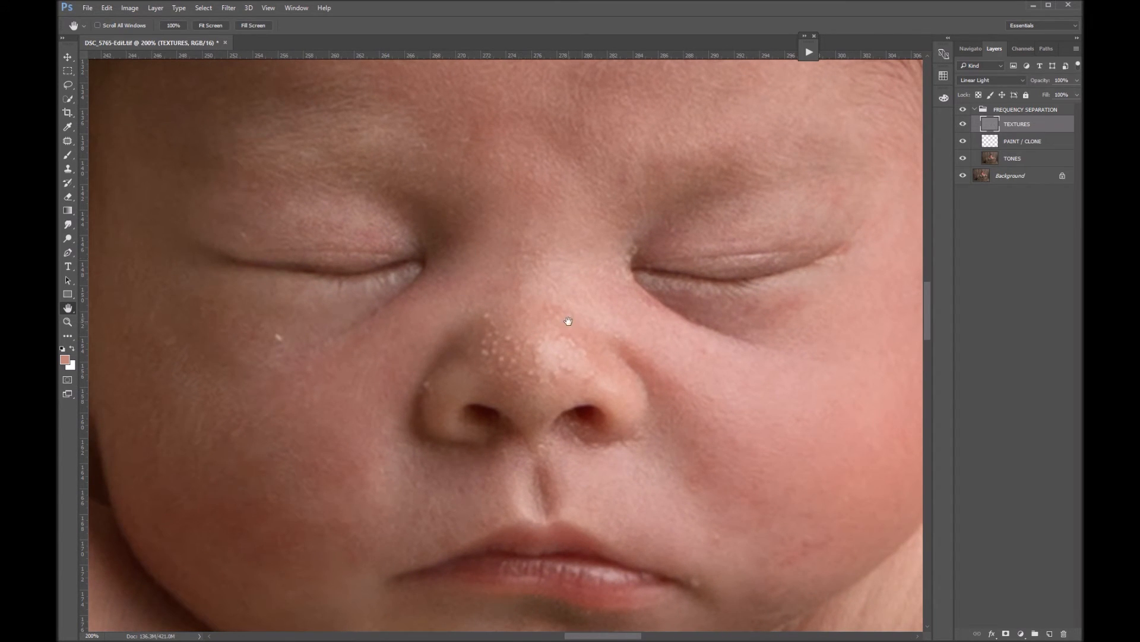
key("j")
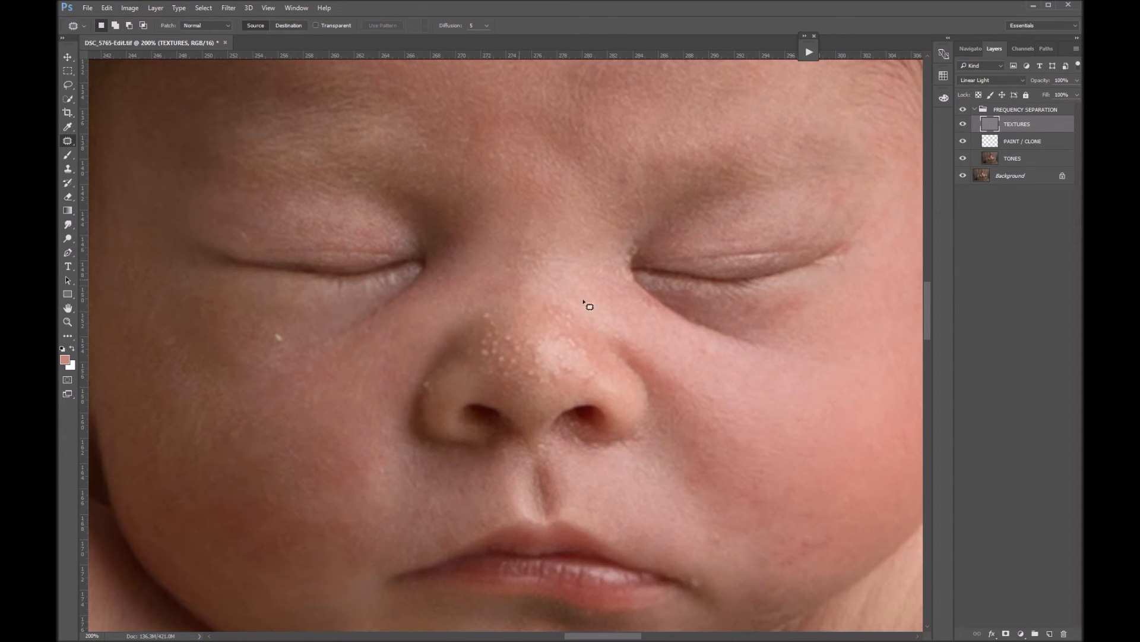
mouse_move(517, 311)
left_mouse_down()
mouse_move(492, 349)
mouse_move(480, 293)
mouse_move(500, 334)
mouse_move(503, 277)
left_mouse_up()
key("ctrl+d")
mouse_move(537, 383)
left_mouse_down()
mouse_move(503, 349)
mouse_move(526, 365)
mouse_move(503, 294)
left_mouse_up()
key("ctrl+d")
mouse_move(507, 336)
left_mouse_down()
mouse_move(491, 379)
mouse_move(507, 359)
mouse_move(484, 326)
left_mouse_up()
key("ctrl+d")
mouse_move(564, 312)
left_mouse_down()
mouse_move(547, 321)
mouse_move(536, 293)
mouse_move(529, 308)
mouse_move(542, 290)
left_mouse_up()
key("ctrl+d")
mouse_move(547, 308)
left_mouse_down()
mouse_move(522, 273)
mouse_move(580, 339)
mouse_move(568, 321)
left_mouse_up()
key("ctrl+d")
mouse_move(578, 344)
left_mouse_down()
mouse_move(547, 321)
mouse_move(560, 379)
mouse_move(524, 338)
mouse_move(581, 386)
mouse_move(590, 376)
mouse_move(572, 348)
mouse_move(546, 392)
mouse_move(512, 397)
left_mouse_up()
key("ctrl+d")
key("ctrl+d")
key("ctrl+d")
key("ctrl+d")
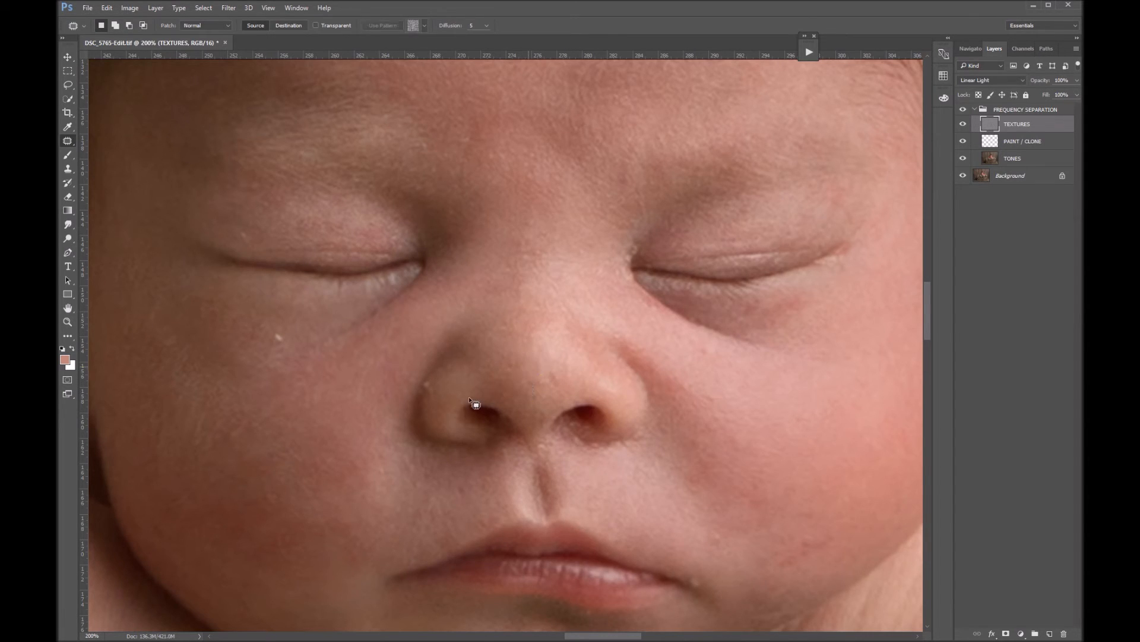
Step: Patch the small blemishes beside the left nostril, below the left eye, on the left eyelid and near the inner brow
left_click_drag(427, 376, 439, 369)
left_click(455, 377)
left_click_drag(283, 333, 275, 350)
key("ctrl+d")
mouse_move(179, 328)
left_mouse_down()
mouse_move(145, 330)
mouse_move(172, 345)
left_mouse_up()
left_click(203, 379)
mouse_move(239, 218)
left_mouse_down()
mouse_move(253, 228)
mouse_move(237, 226)
left_mouse_up()
left_click_drag(235, 232, 208, 230)
key("ctrl+d")
mouse_move(474, 122)
left_mouse_down()
mouse_move(461, 125)
mouse_move(471, 122)
left_mouse_up()
key("ctrl+d")
Step: Patch the texture flaws beside the right corner of the mouth and on the lower right cheek
left_click_drag(690, 587, 707, 575)
mouse_move(698, 579)
left_mouse_down()
mouse_move(668, 544)
mouse_move(730, 531)
mouse_move(720, 526)
left_mouse_up()
key("ctrl+d")
left_click_drag(716, 542, 689, 512)
key("ctrl+d")
scroll(802, 527, "down", 2)
mouse_move(824, 478)
left_mouse_down()
mouse_move(822, 494)
mouse_move(826, 440)
left_mouse_up()
key("ctrl+d")
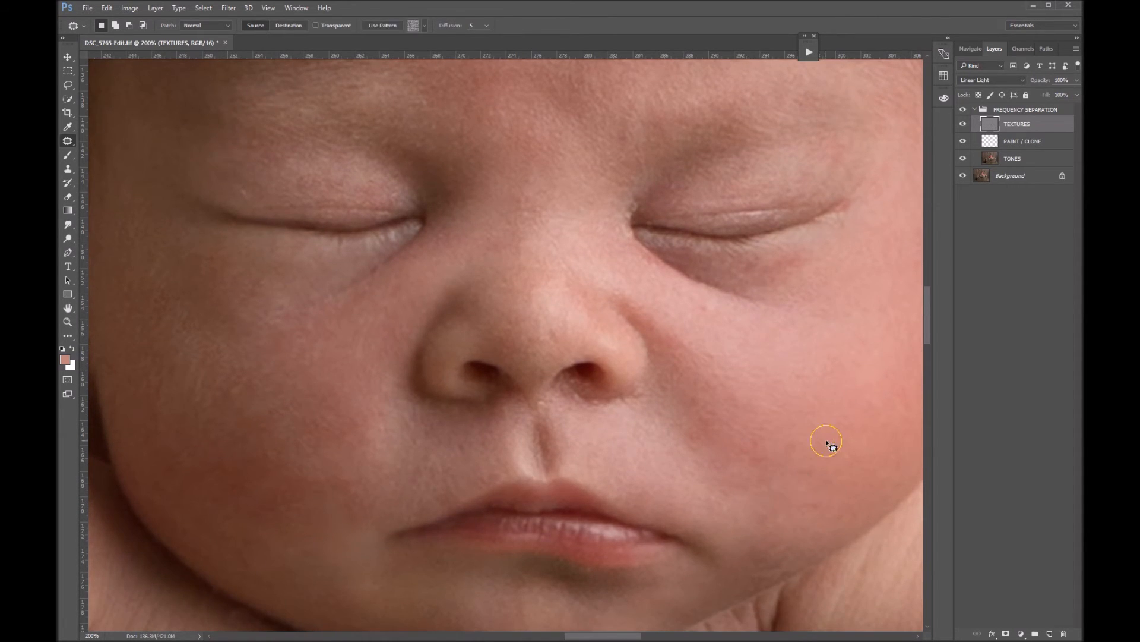
Step: Patch the small rough texture area just beneath the right nostril
scroll(683, 538, "down", 1)
key("z")
left_click(609, 538, "alt")
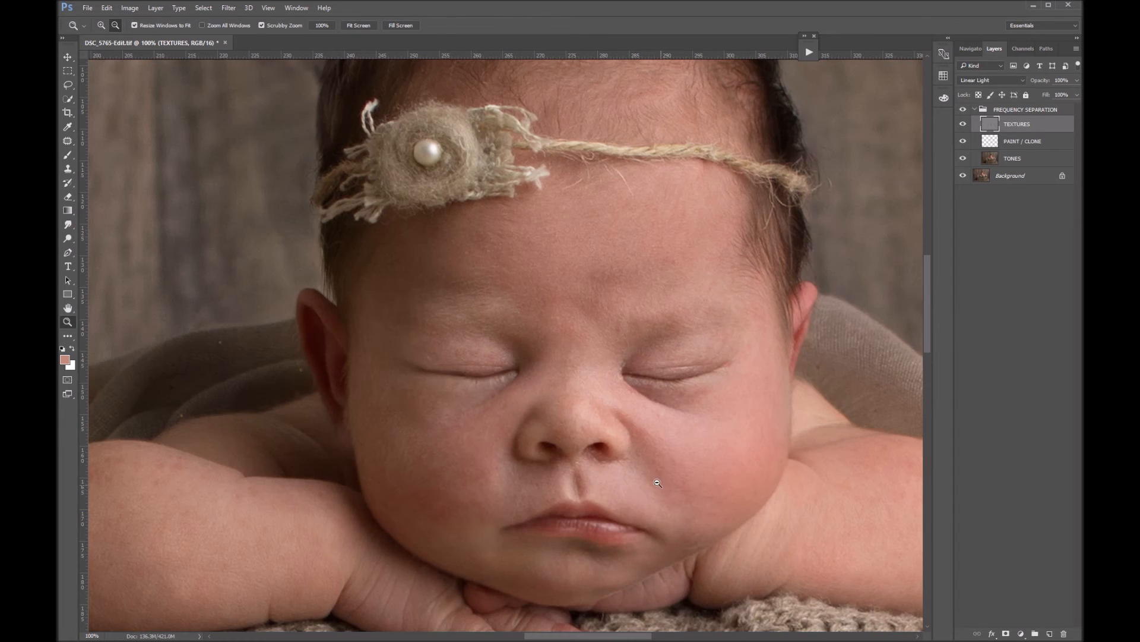
left_click(583, 475)
left_click(583, 475)
key("j")
left_click_drag(626, 422, 618, 433)
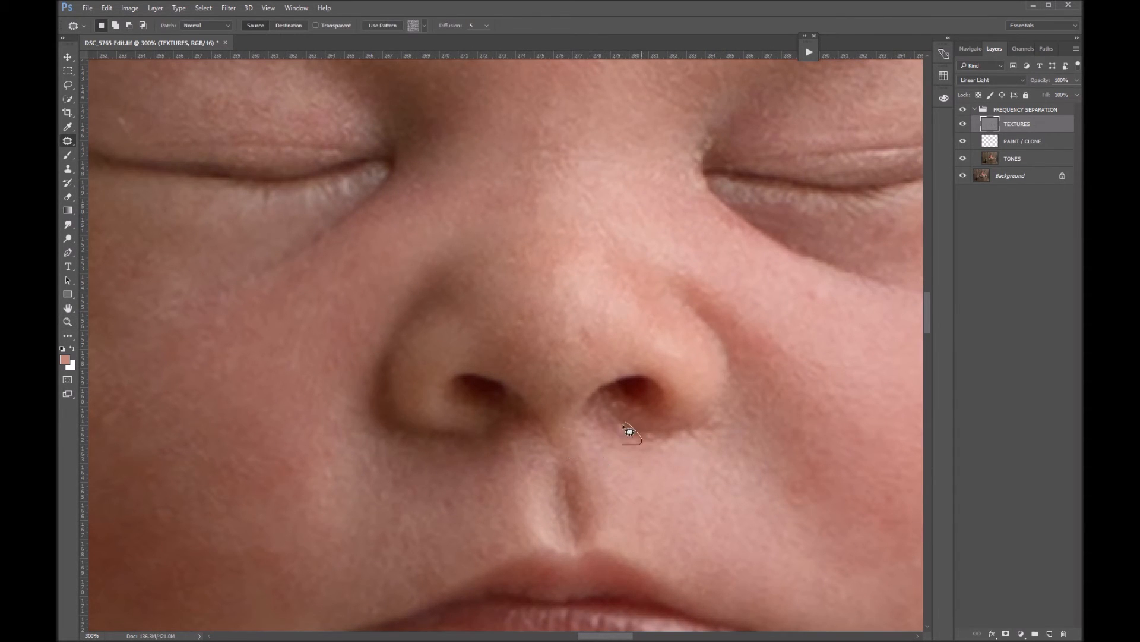
key("z")
left_click(652, 457, "alt")
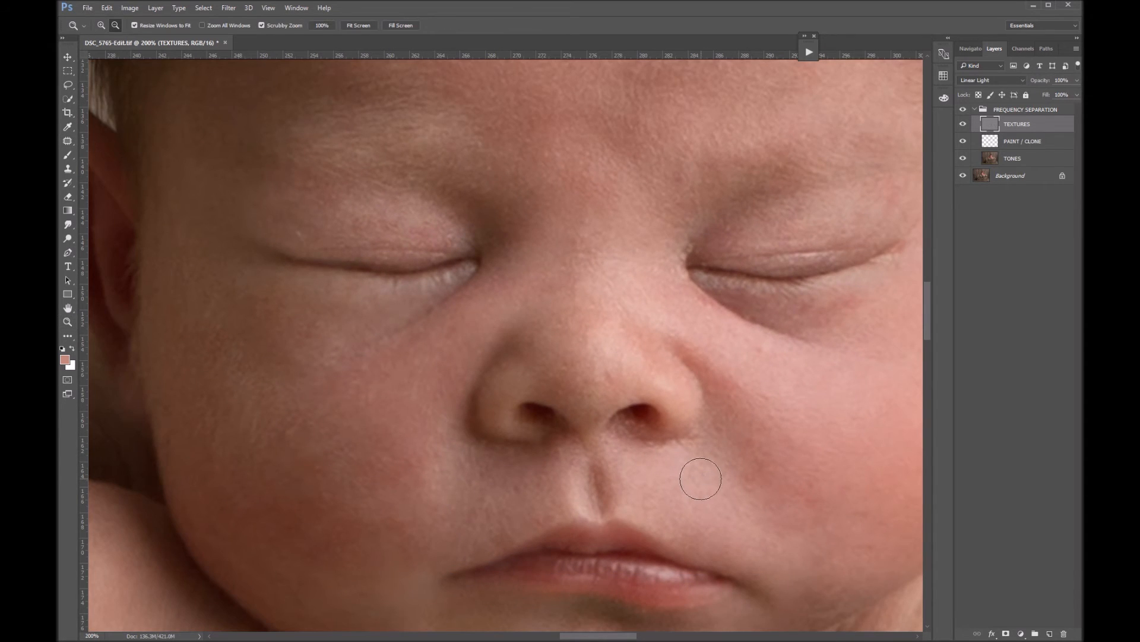
Step: Set up the Clone Stamp tool with a small brush at 80% hardness
key("s")
right_click(677, 474)
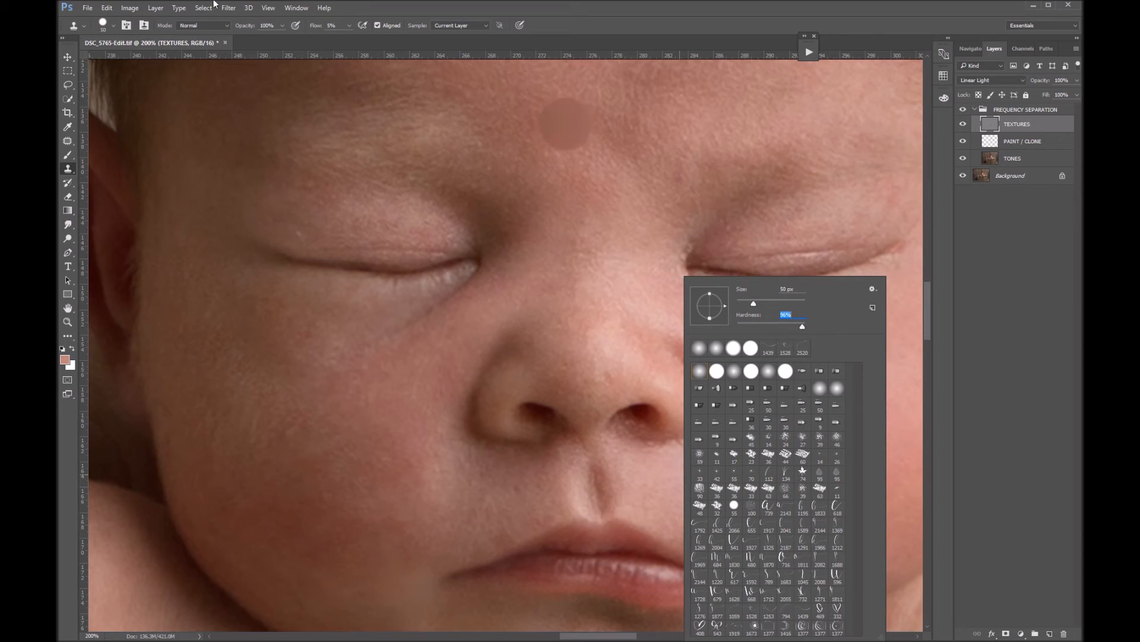
left_click(349, 25)
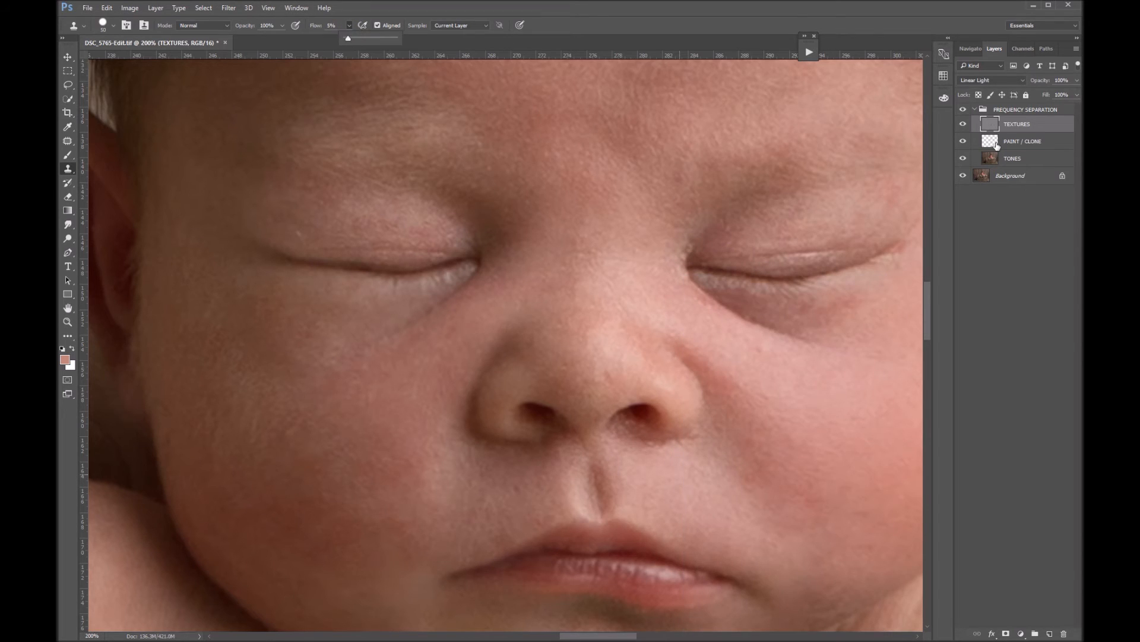
right_click(682, 474)
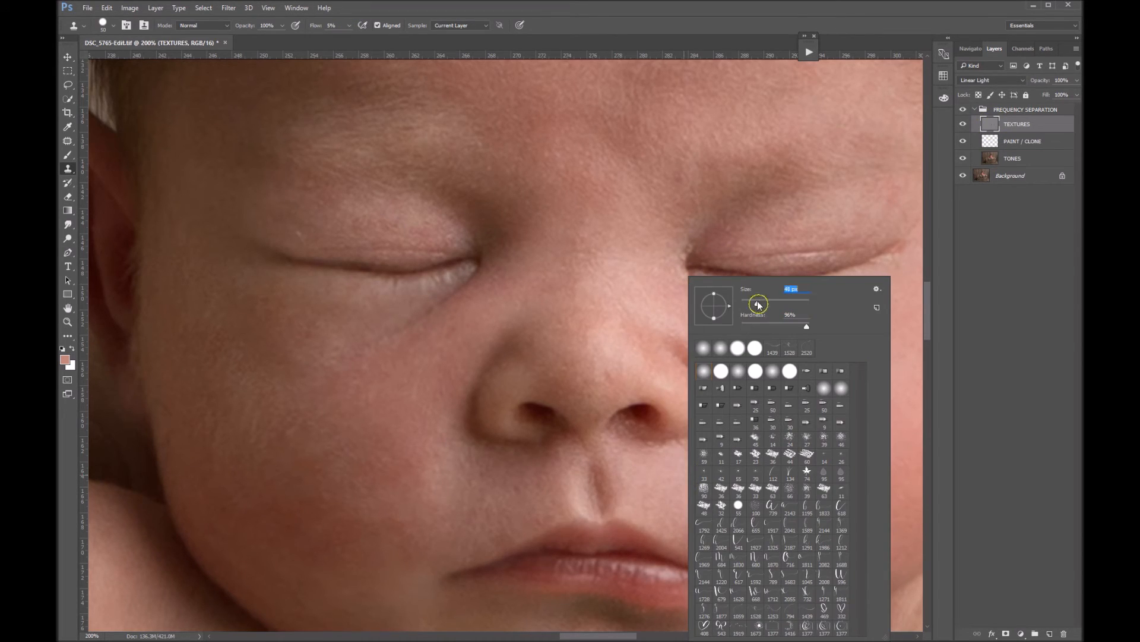
left_click(806, 314)
type("80")
key("Return")
Step: Clone clean skin texture over the flaws at the right eye's inner corner, on the left eyelid and at the inner brow
scroll(700, 250, "up", 1)
left_click(694, 261, "alt")
left_click_drag(687, 265, 683, 261)
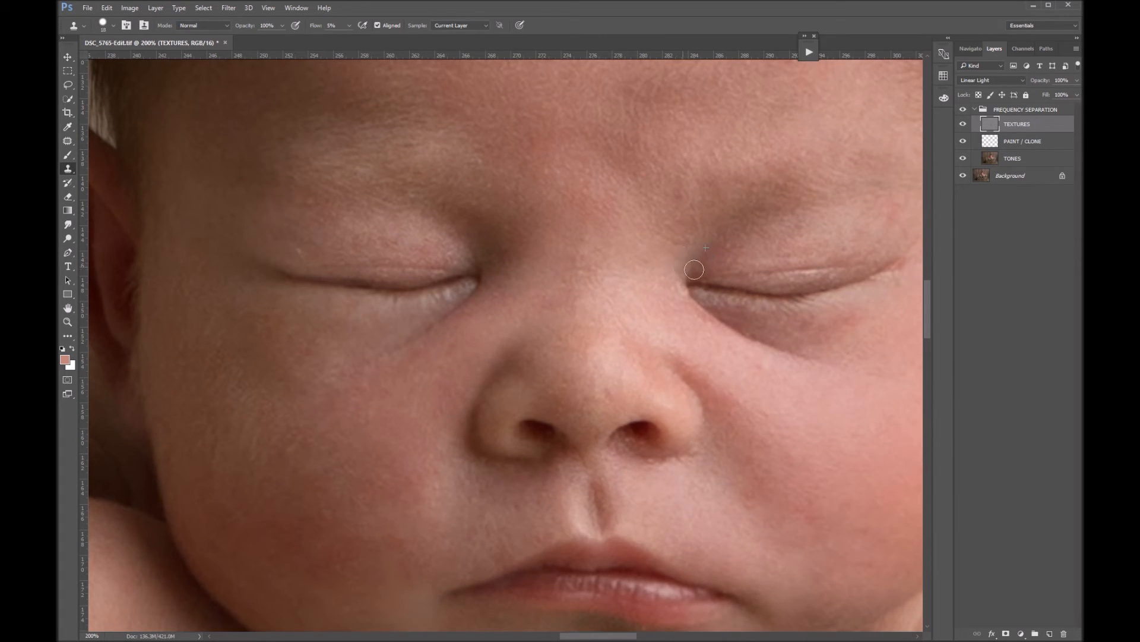
left_click(790, 376, "alt")
left_click(320, 220)
mouse_move(320, 219)
left_mouse_down()
mouse_move(323, 201)
mouse_move(298, 202)
left_mouse_up()
scroll(506, 238, "up", 3)
left_click_drag(491, 215, 498, 214)
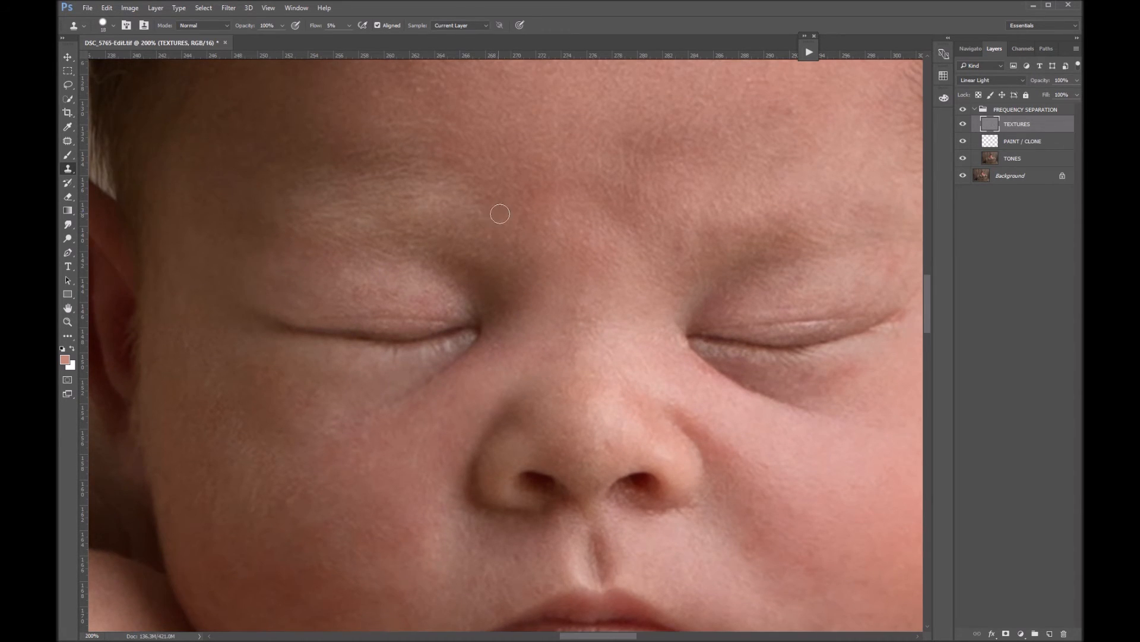
Step: Sample clean texture above the left eyebrow and clone it over the small flaws on the lower forehead
scroll(524, 208, "up", 2)
scroll(522, 204, "up", 1)
left_click(362, 144, "alt")
left_click(383, 153)
left_click(482, 154)
left_click_drag(420, 138, 425, 140)
Step: On the TONES layer, patch the uneven colour areas of the left cheek with smoother skin tone
key("z")
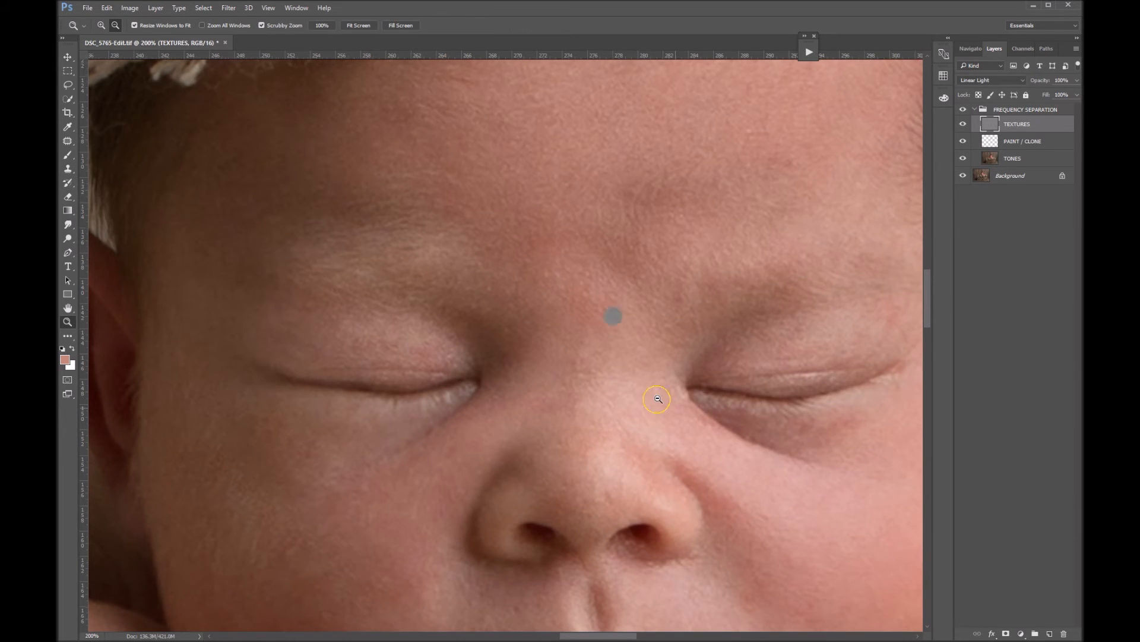
left_click(657, 400, "alt")
left_click(657, 400, "alt")
left_click(556, 515)
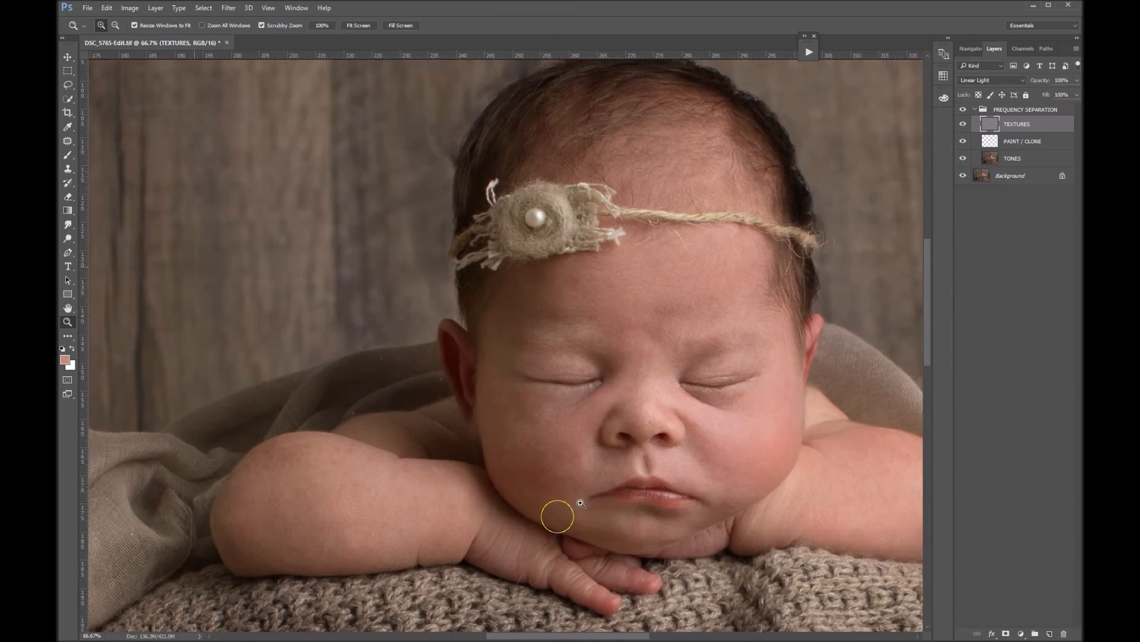
left_click(996, 161)
key("j")
mouse_move(534, 419)
left_mouse_down()
mouse_move(553, 466)
mouse_move(583, 419)
mouse_move(517, 420)
mouse_move(585, 436)
mouse_move(562, 408)
left_mouse_up()
mouse_move(516, 466)
left_mouse_down()
mouse_move(563, 446)
mouse_move(549, 435)
left_mouse_up()
left_click_drag(560, 450, 577, 423)
key("ctrl+d")
Step: Collapse the FREQUENCY SEPARATION group and compare the face with the group repeatedly hidden and shown
left_click(998, 145)
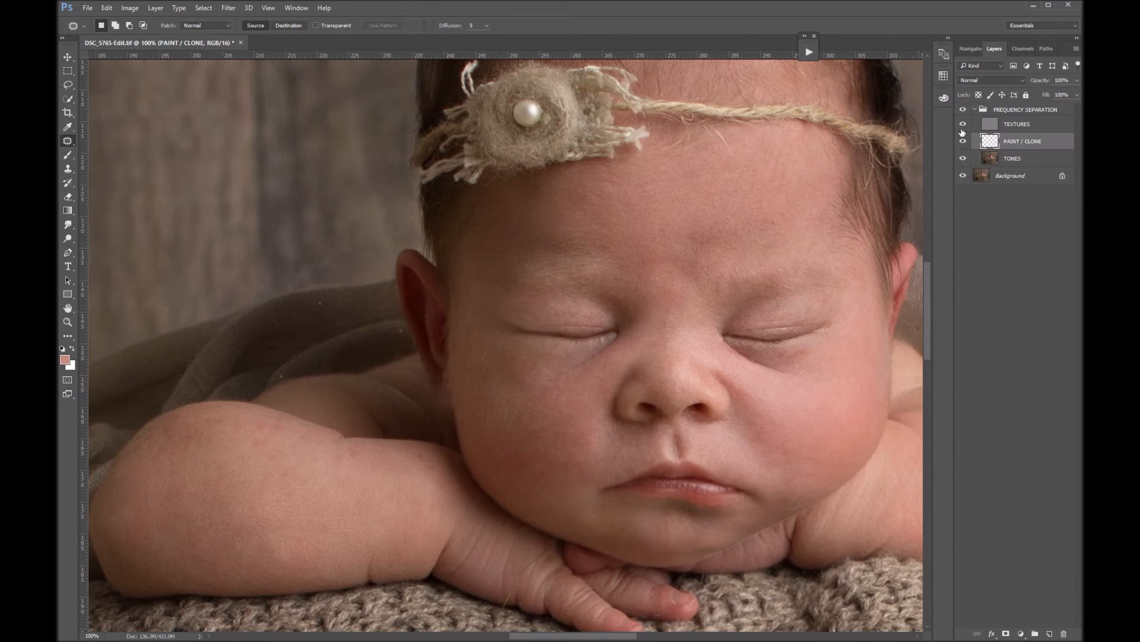
left_click(975, 109)
left_click(709, 395, "alt")
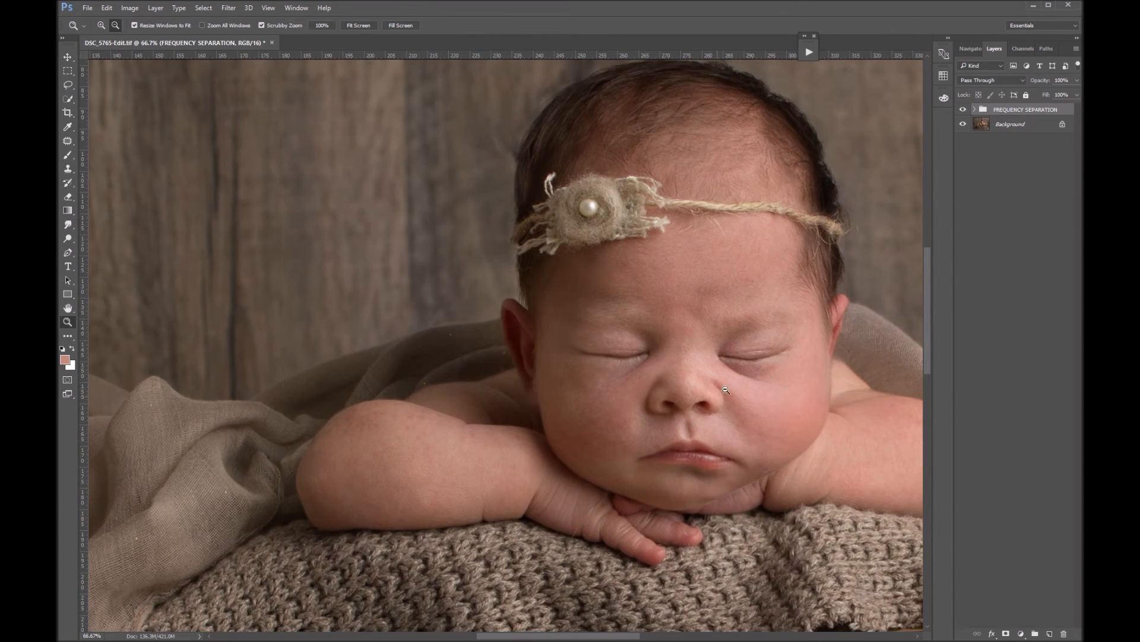
left_click_drag(728, 384, 629, 393)
left_click(609, 375)
left_click(963, 110)
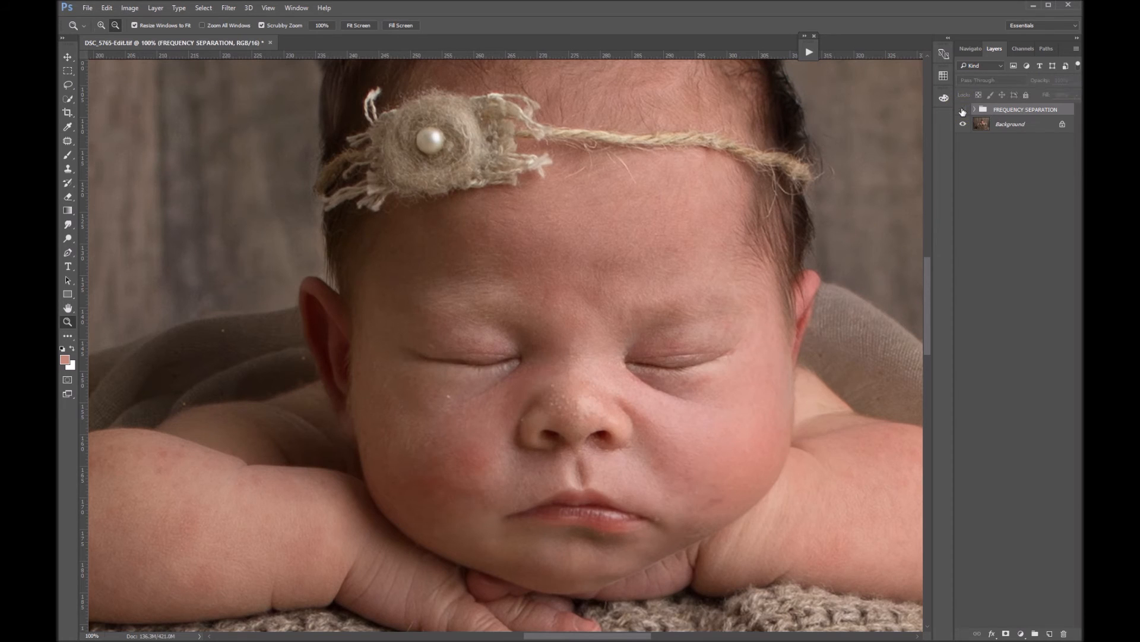
left_click(963, 110)
left_click(963, 109)
left_click(962, 110)
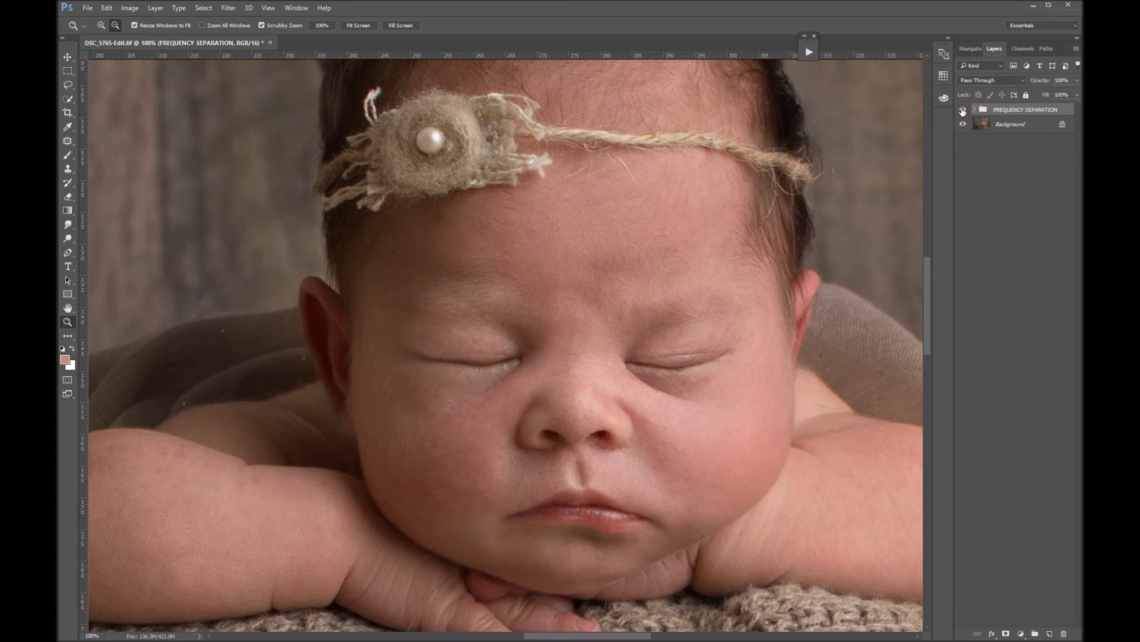
left_click(963, 110)
left_click(963, 110)
left_click(963, 110)
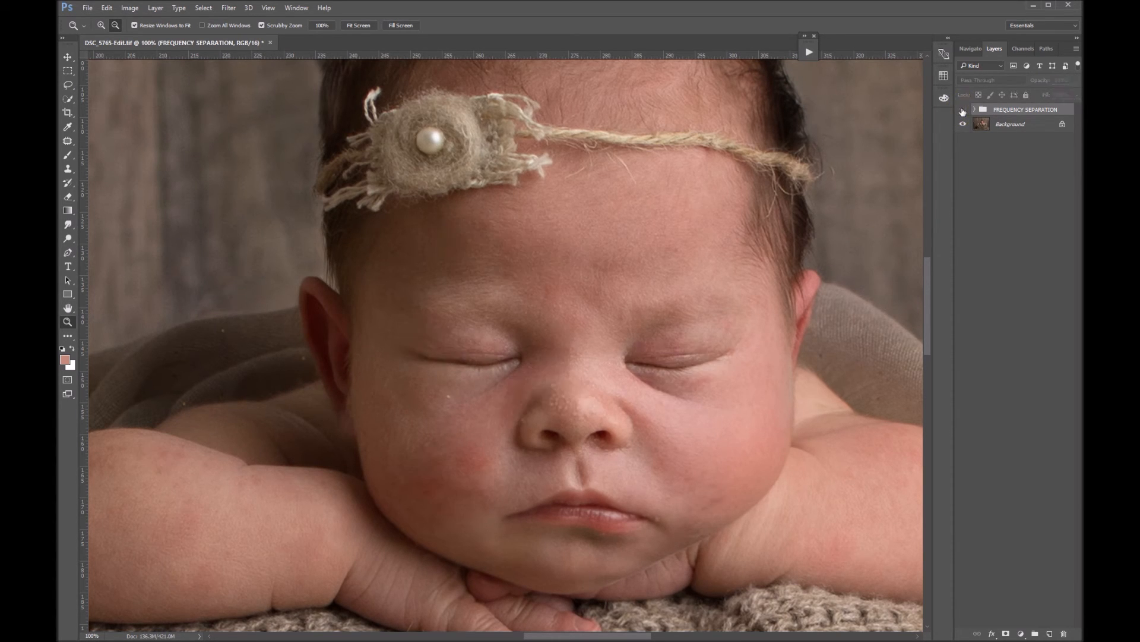
left_click(963, 110)
left_click(963, 110)
left_click(963, 110)
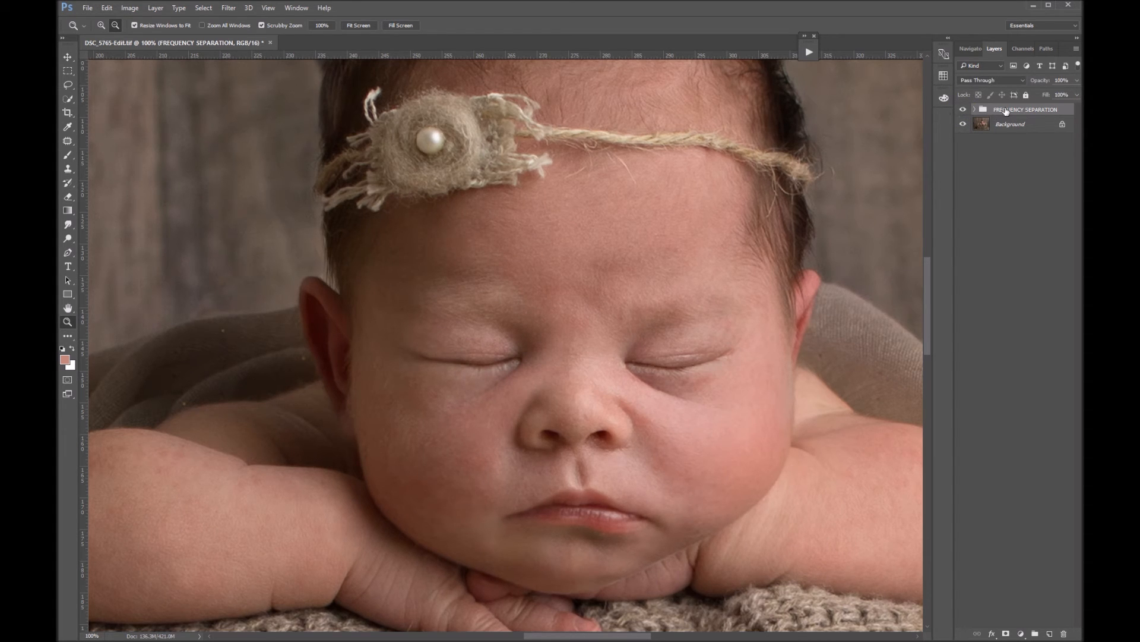
Step: Delete the FREQUENCY SEPARATION group and run the Frequency Separation action on the Background, dismissing its instructions message
left_click(1062, 635)
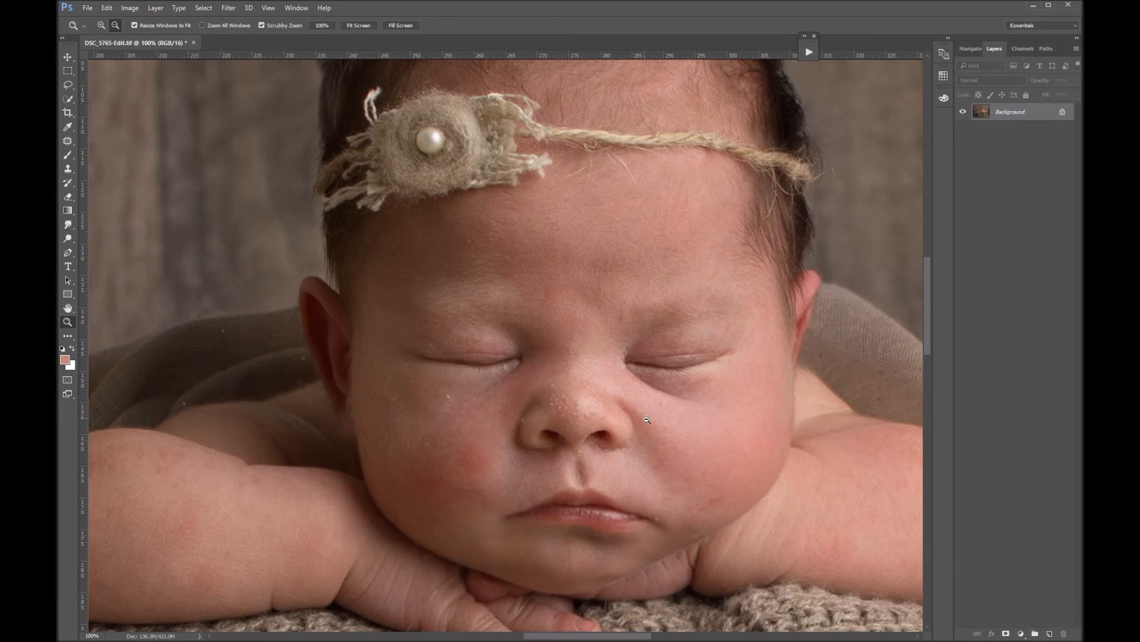
left_click(648, 416, "alt")
left_click(809, 52)
left_click_drag(697, 41, 845, 61)
scroll(906, 351, "down", 2)
left_click(898, 430)
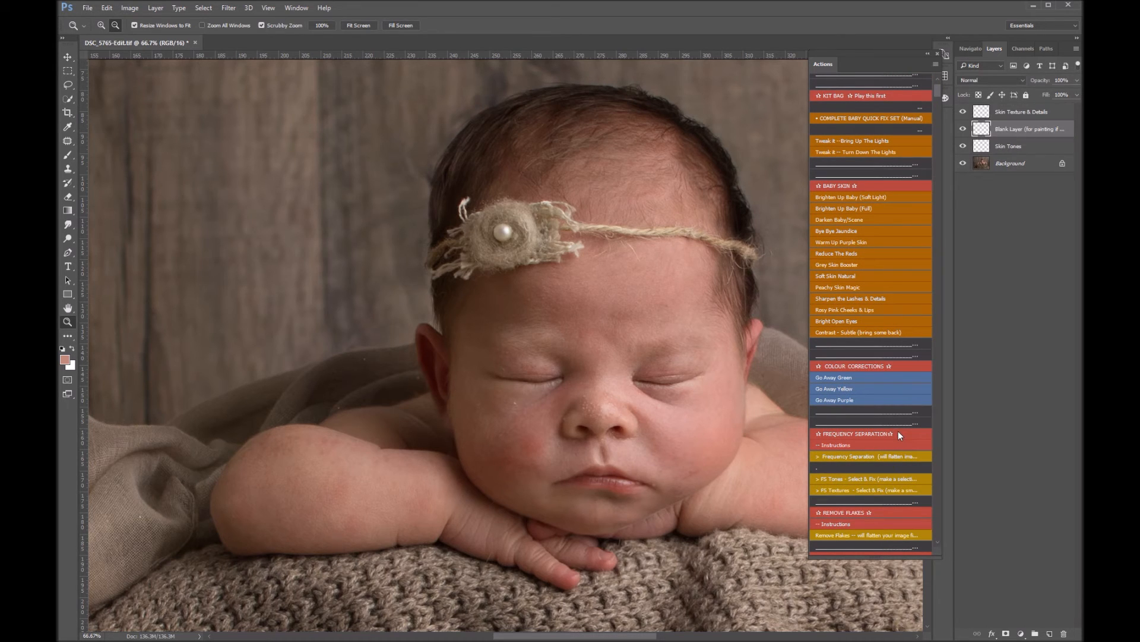
left_click(867, 455)
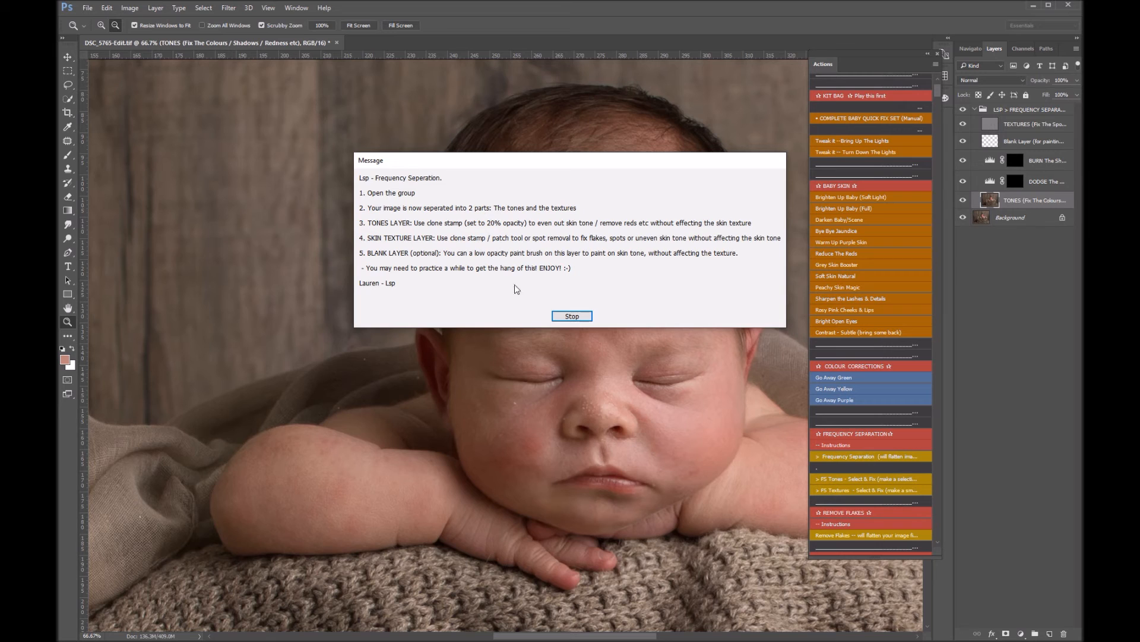
left_click(579, 321)
Step: Examine the DODGE and BURN layers in the new frequency separation group, ending with the TONES layer selected
left_click(1062, 179)
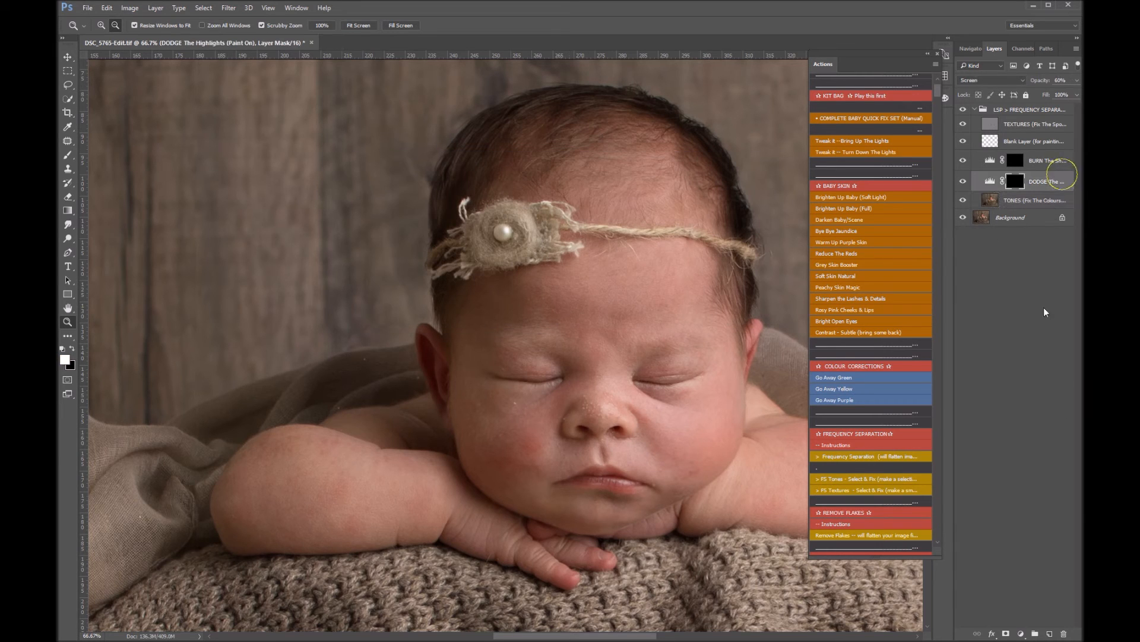
left_click(1038, 169)
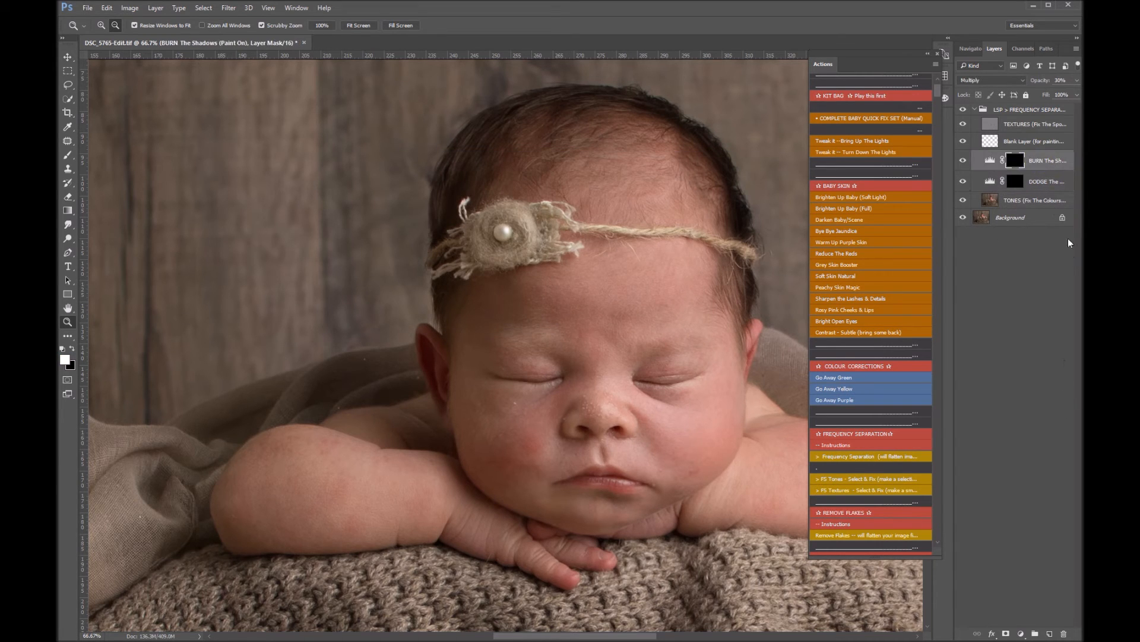
left_click(1037, 200)
left_click(927, 55)
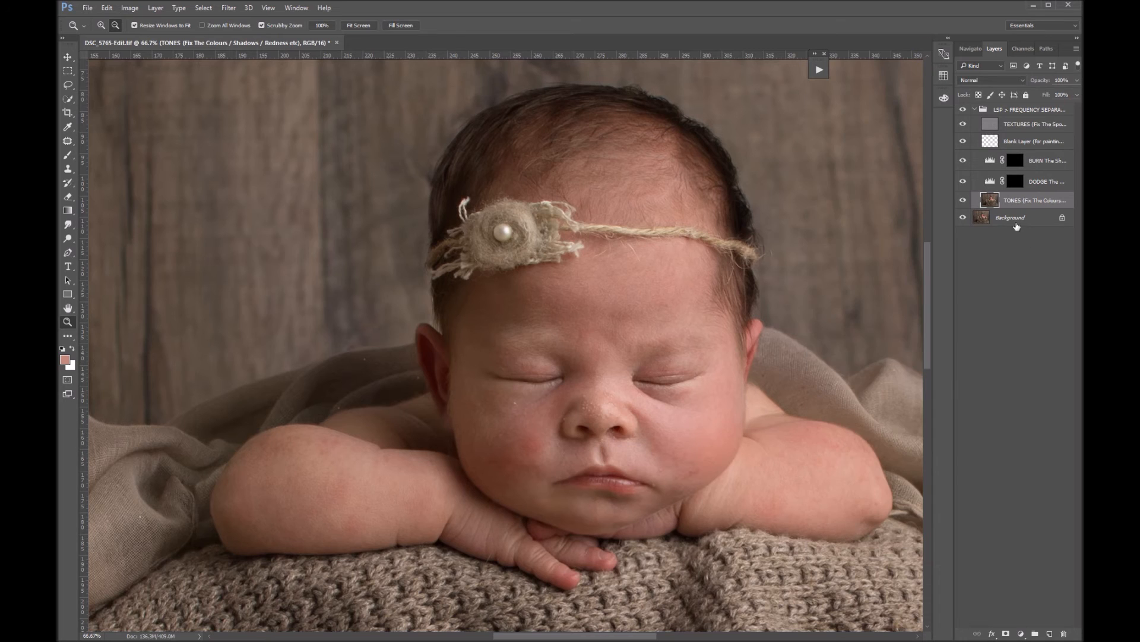
left_click(1044, 186)
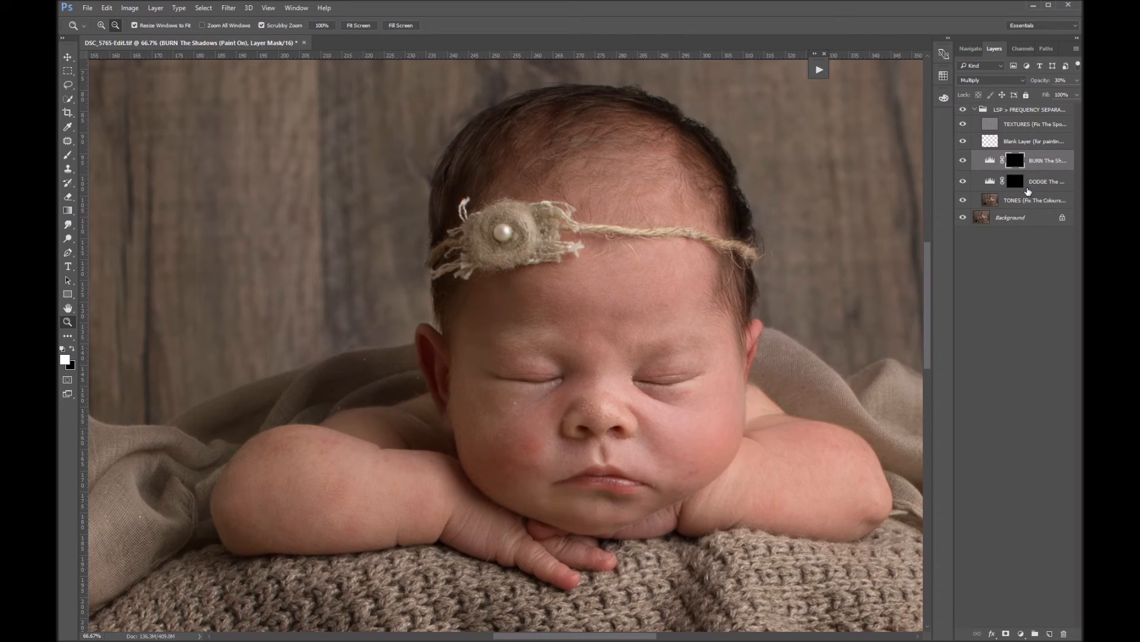
left_click(1028, 201)
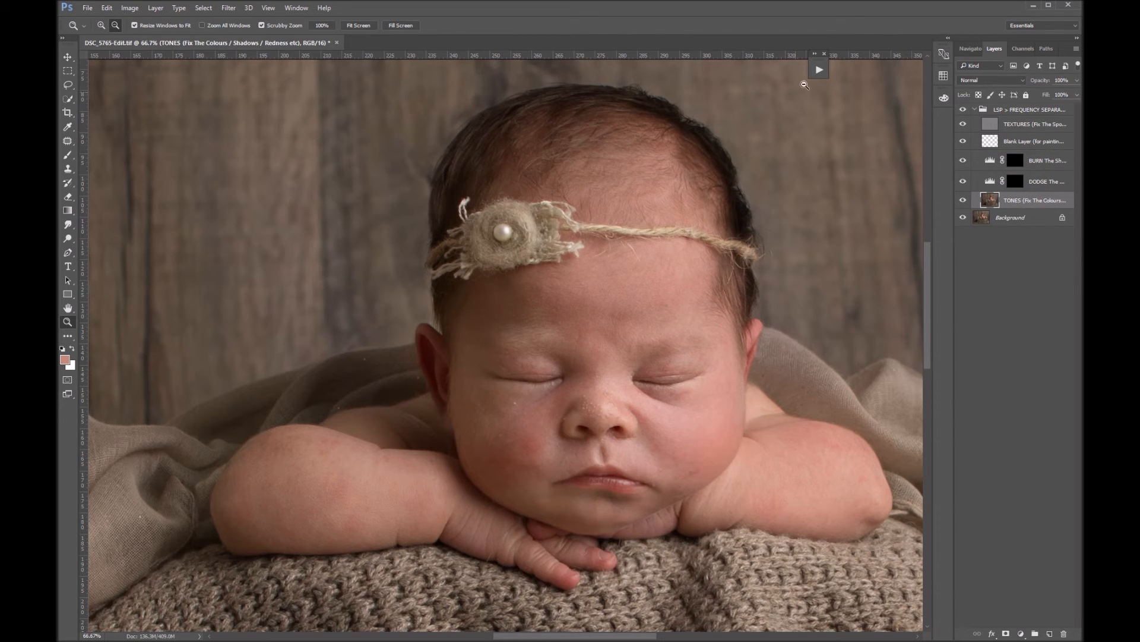
Step: Outline the red blotch on the left cheek with the Patch tool and run the FS Tones - Select & Fix action
left_click(819, 69)
scroll(871, 385, "down", 3)
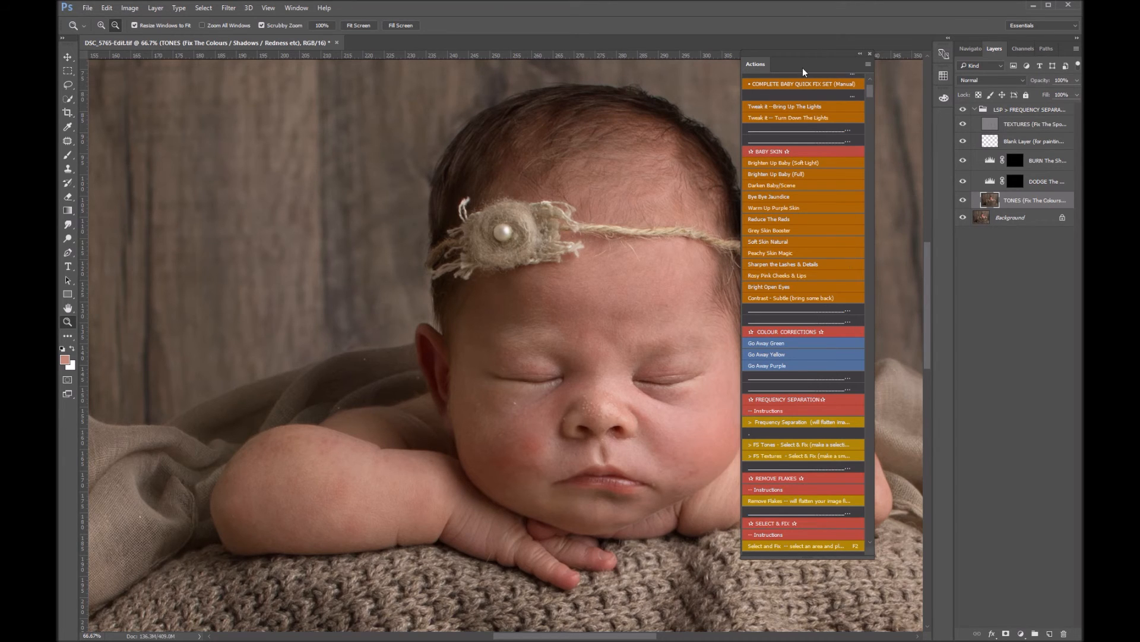
left_click_drag(805, 71, 824, 57)
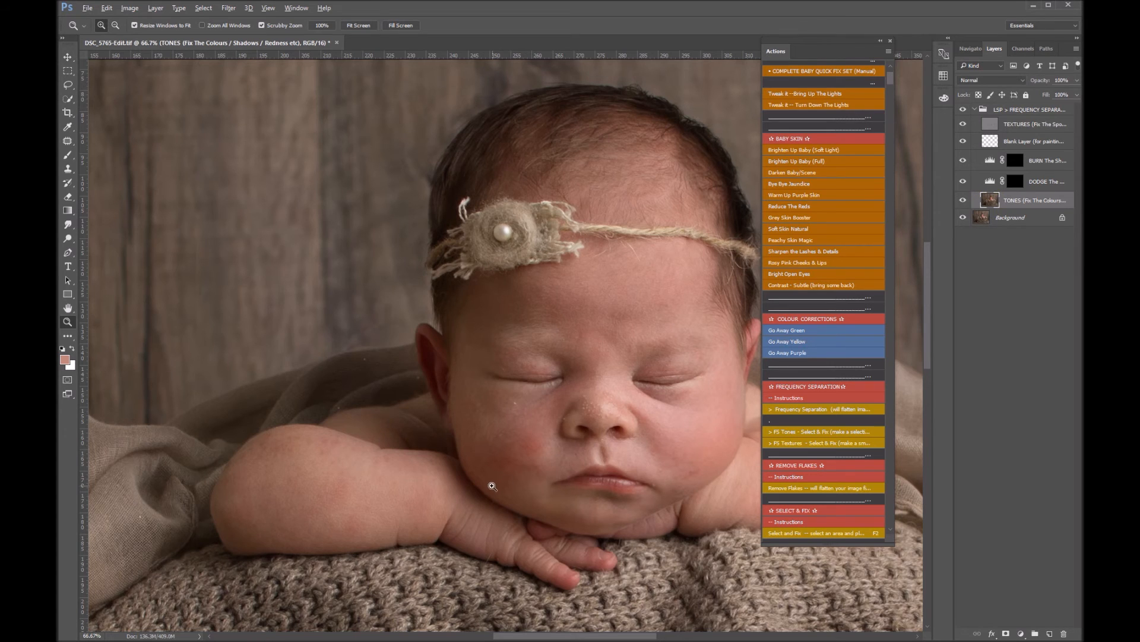
left_click(535, 480)
key("j")
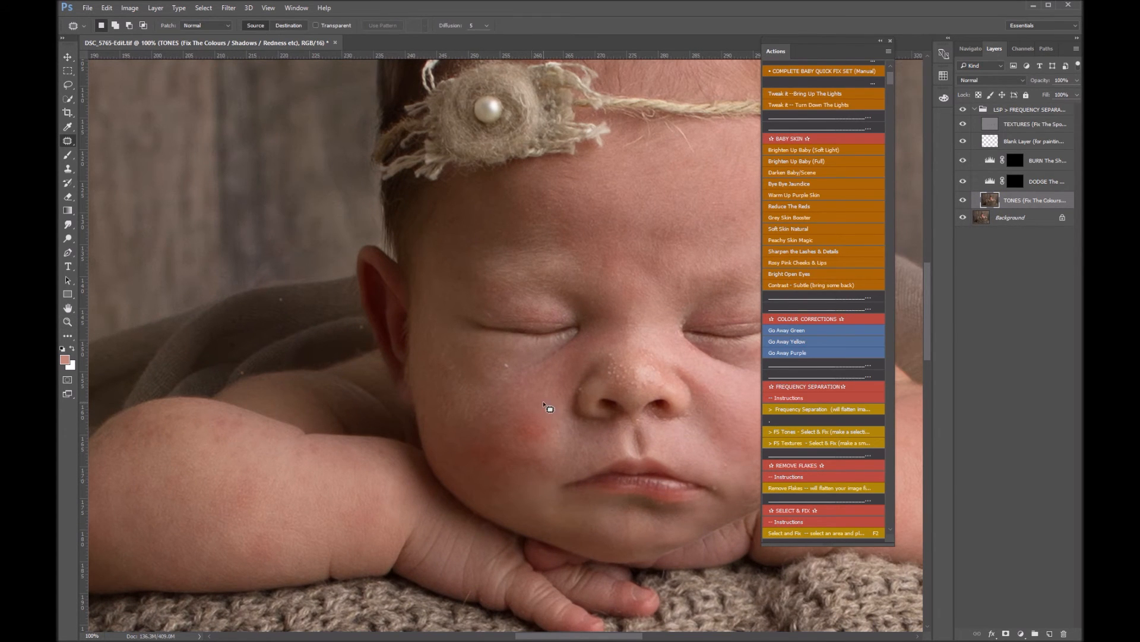
mouse_move(554, 445)
left_mouse_down()
mouse_move(528, 477)
mouse_move(485, 467)
mouse_move(468, 445)
mouse_move(484, 412)
mouse_move(526, 399)
mouse_move(542, 411)
mouse_move(536, 482)
mouse_move(493, 491)
mouse_move(465, 443)
mouse_move(486, 407)
mouse_move(551, 414)
left_mouse_up()
mouse_move(550, 407)
left_mouse_down()
mouse_move(534, 465)
mouse_move(499, 405)
left_mouse_up()
left_click(829, 431)
left_click(551, 484)
Step: Apply FS Tones - Select & Fix to another red area of the left cheek and outline and treat the remaining blotches
mouse_move(561, 402)
left_mouse_down()
mouse_move(539, 456)
mouse_move(538, 390)
left_mouse_up()
left_click(820, 431)
left_click(516, 497)
mouse_move(550, 461)
left_mouse_down()
mouse_move(554, 473)
mouse_move(465, 445)
left_mouse_up()
mouse_move(560, 409)
left_mouse_down()
mouse_move(552, 447)
mouse_move(552, 411)
left_mouse_up()
mouse_move(539, 430)
left_mouse_down()
mouse_move(519, 394)
mouse_move(549, 409)
mouse_move(511, 450)
left_mouse_up()
left_click(565, 388)
left_click(644, 456)
Step: Outline the discoloured skin between the nose and left eye and even it out with FS Tones - Select & Fix
scroll(623, 416, "up", 2)
mouse_move(590, 403)
left_mouse_down()
mouse_move(551, 443)
mouse_move(561, 408)
mouse_move(580, 391)
mouse_move(619, 392)
mouse_move(594, 408)
left_mouse_up()
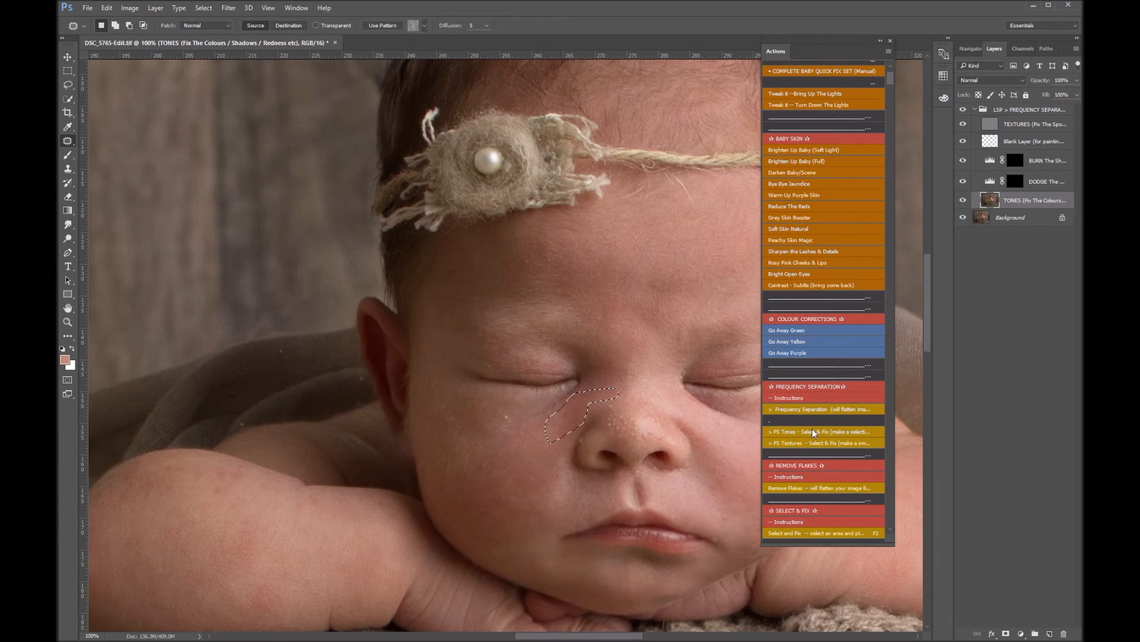
left_click(814, 429)
left_click(546, 482)
mouse_move(581, 413)
left_mouse_down()
mouse_move(566, 441)
mouse_move(581, 413)
left_mouse_up()
left_click_drag(565, 428, 541, 455)
left_click(541, 454)
Step: Outline the blotches along the baby's left upper arm and even them out together with FS Tones - Select & Fix
mouse_move(240, 468)
left_mouse_down()
mouse_move(241, 486)
mouse_move(228, 473)
mouse_move(245, 482)
mouse_move(194, 473)
mouse_move(221, 481)
mouse_move(205, 486)
mouse_move(223, 529)
mouse_move(245, 515)
left_mouse_up()
mouse_move(274, 574)
left_mouse_down()
mouse_move(279, 601)
mouse_move(240, 577)
left_mouse_up()
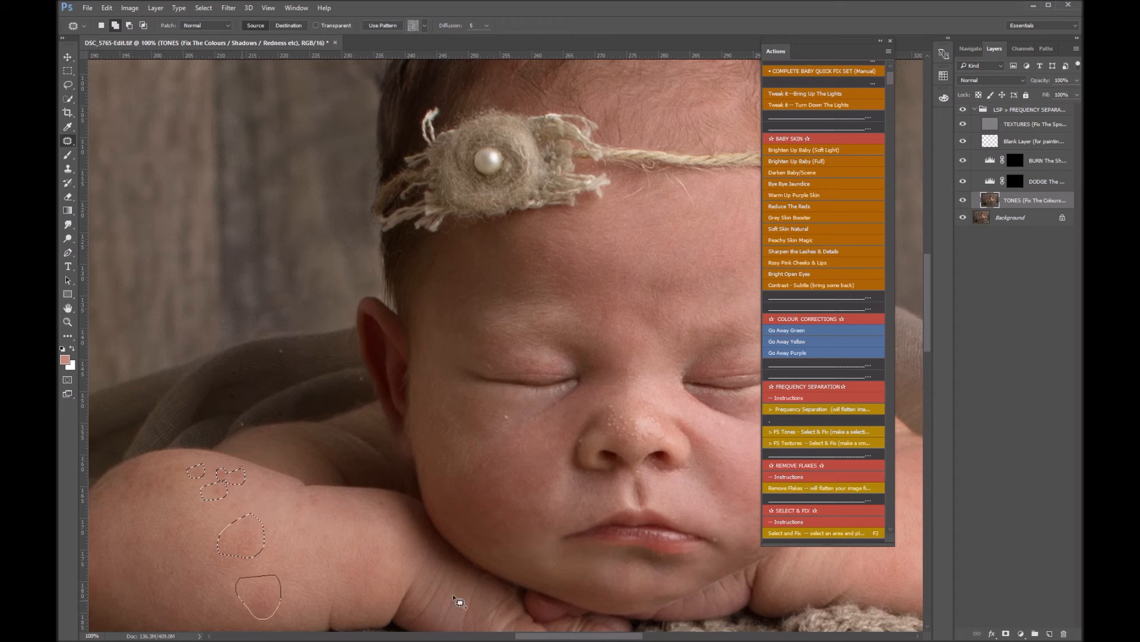
left_click(806, 435)
scroll(331, 557, "down", 1)
left_click(288, 537)
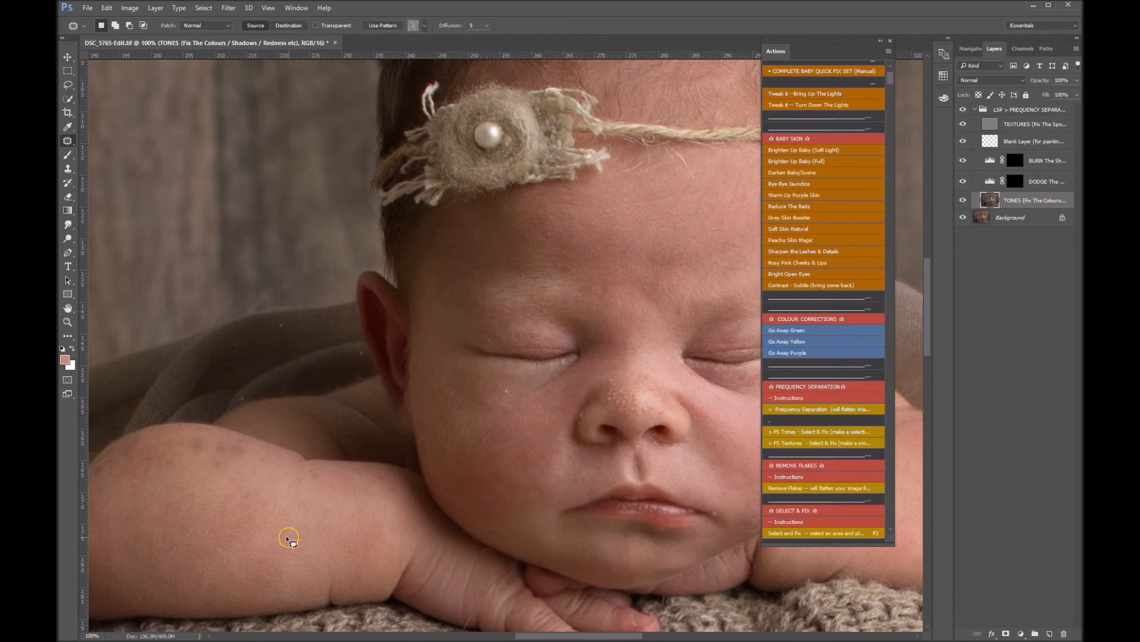
Step: Even out the dark patch on top of the left arm with FS Tones - Select & Fix and patch the blotches around it
mouse_move(240, 440)
left_mouse_down()
mouse_move(249, 462)
mouse_move(192, 473)
mouse_move(178, 449)
mouse_move(235, 437)
left_mouse_up()
left_click(800, 432)
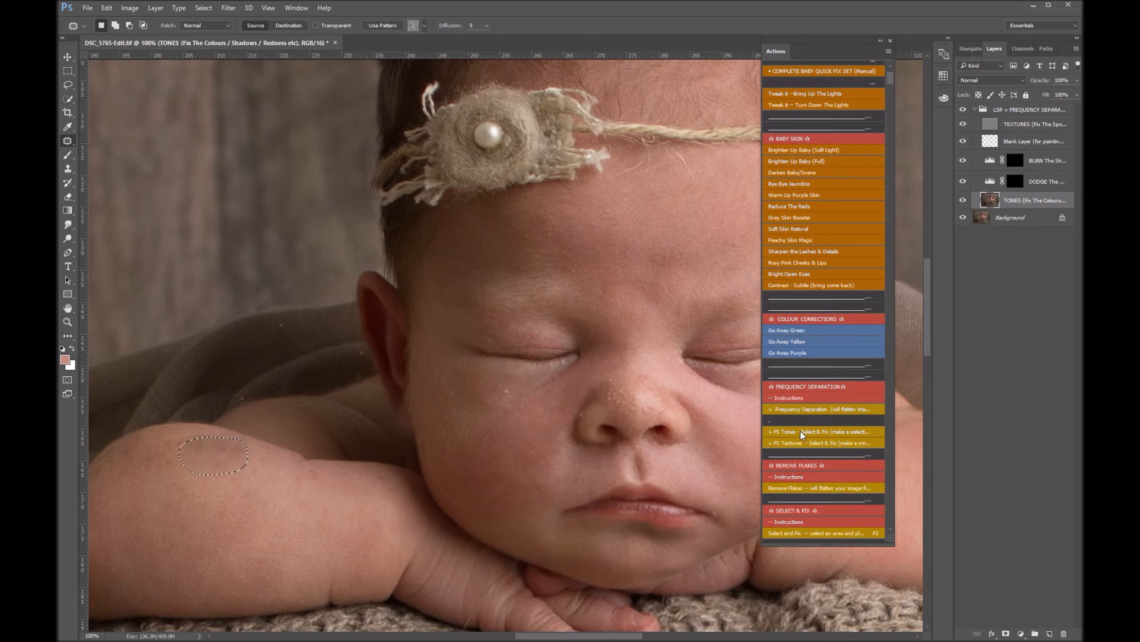
left_click(244, 506)
mouse_move(194, 426)
left_mouse_down()
mouse_move(211, 443)
mouse_move(164, 444)
left_mouse_up()
mouse_move(193, 451)
left_mouse_down()
mouse_move(176, 464)
mouse_move(198, 491)
left_mouse_up()
mouse_move(232, 445)
left_mouse_down()
mouse_move(201, 450)
mouse_move(229, 432)
left_mouse_up()
left_click_drag(220, 442, 196, 477)
left_click(252, 468)
Step: On the TEXTURES layer, outline the rough patches on top of the left arm and smooth them with FS Textures - Select & Fix
left_click(1033, 124)
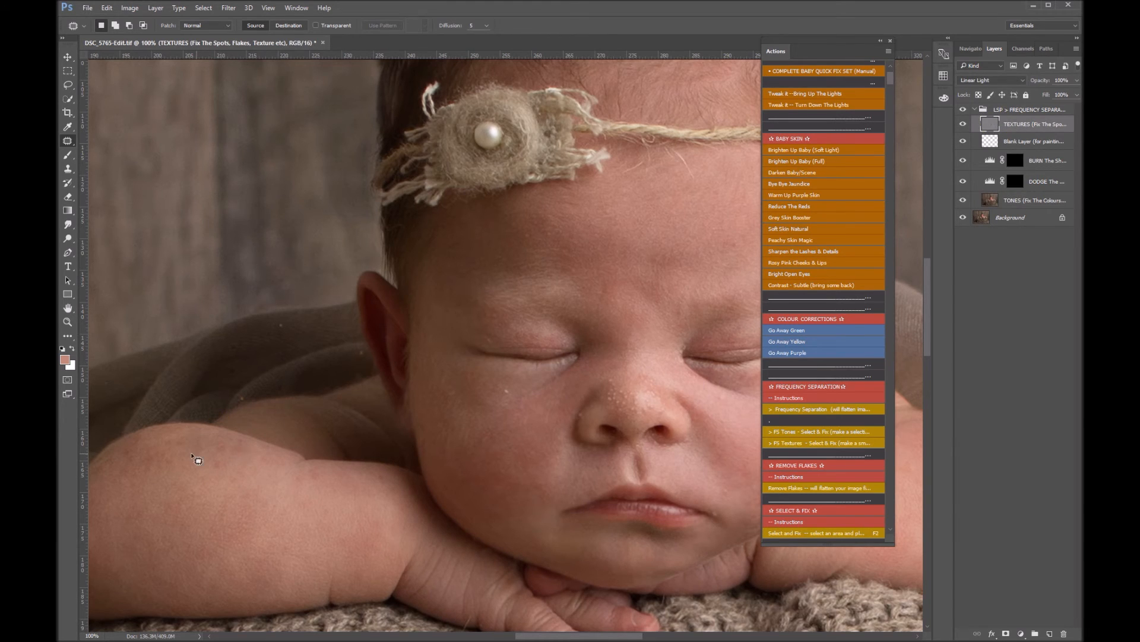
mouse_move(239, 441)
left_mouse_down()
mouse_move(215, 474)
mouse_move(235, 440)
left_mouse_up()
left_click(809, 445)
mouse_move(202, 433)
left_mouse_down()
mouse_move(208, 460)
mouse_move(284, 435)
mouse_move(226, 455)
left_mouse_up()
left_click(797, 442)
Step: Outline the flaky patches on the left arm, below the left eye and on the nose for repair on the TEXTURES layer
mouse_move(324, 470)
left_mouse_down()
mouse_move(331, 478)
mouse_move(313, 498)
mouse_move(329, 473)
left_mouse_up()
left_click_drag(511, 394, 509, 386)
mouse_move(623, 386)
left_mouse_down()
mouse_move(618, 411)
mouse_move(607, 385)
mouse_move(645, 411)
mouse_move(635, 393)
mouse_move(666, 415)
left_mouse_up()
mouse_move(175, 454)
left_mouse_down()
mouse_move(161, 477)
mouse_move(138, 462)
mouse_move(176, 464)
left_mouse_up()
left_click(1010, 202)
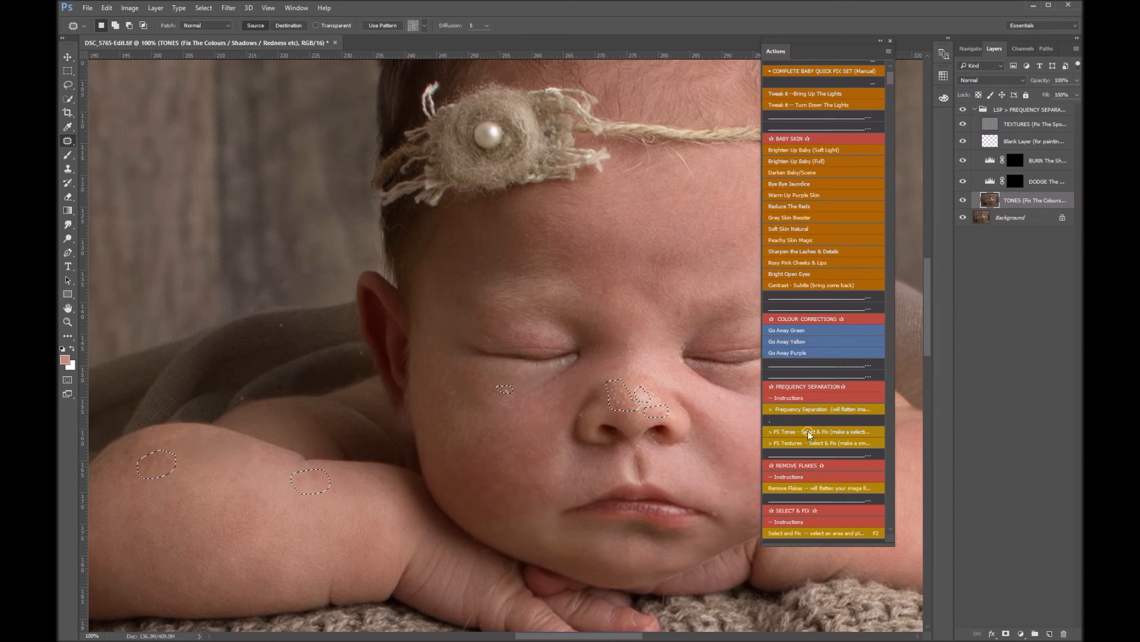
left_click(994, 126)
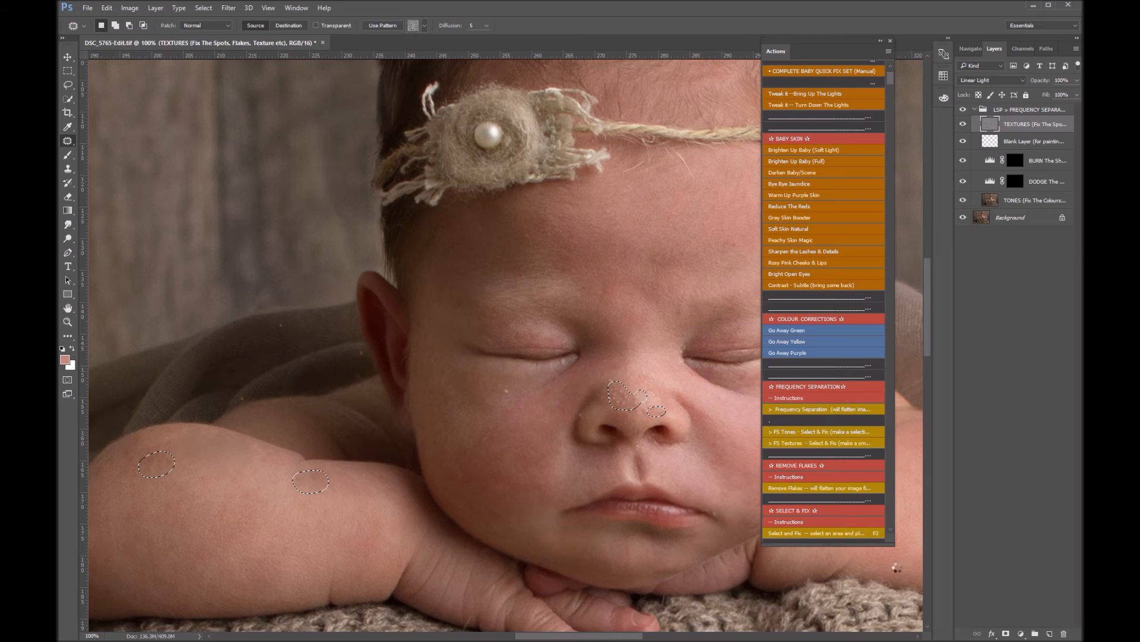
Step: Patch the flakes on the nose and below the left eye on the TEXTURES layer
left_click(537, 420)
mouse_move(618, 376)
left_mouse_down()
mouse_move(613, 406)
mouse_move(621, 367)
mouse_move(631, 389)
left_mouse_up()
left_click(629, 379)
left_click_drag(637, 396, 623, 380)
left_click(622, 376)
left_click_drag(511, 390, 509, 388)
left_click_drag(502, 397, 472, 398)
left_click(478, 401)
Step: Patch the blemishes near the left arm's elbow crease on the TEXTURES layer and the same area on the TONES layer
mouse_move(333, 473)
left_mouse_down()
mouse_move(282, 477)
mouse_move(360, 494)
left_mouse_up()
left_click(328, 470)
mouse_move(298, 477)
left_mouse_down()
mouse_move(322, 479)
mouse_move(307, 502)
mouse_move(322, 467)
left_mouse_up()
left_click(342, 508)
left_click(1006, 206)
mouse_move(319, 482)
left_mouse_down()
mouse_move(349, 497)
mouse_move(363, 486)
mouse_move(337, 470)
left_mouse_up()
left_click(350, 499)
left_click_drag(343, 498, 336, 526)
left_click(336, 525)
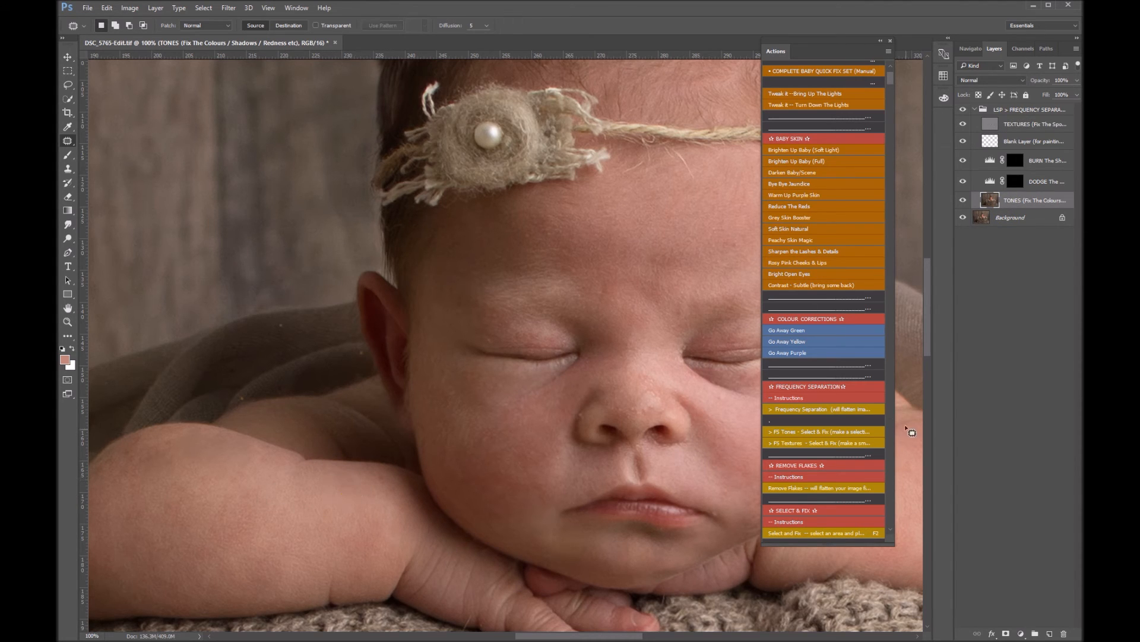
Step: Outline the red mark low on the right cheek for FS Tones - Select & Fix
key("space")
left_click_drag(752, 437, 509, 439)
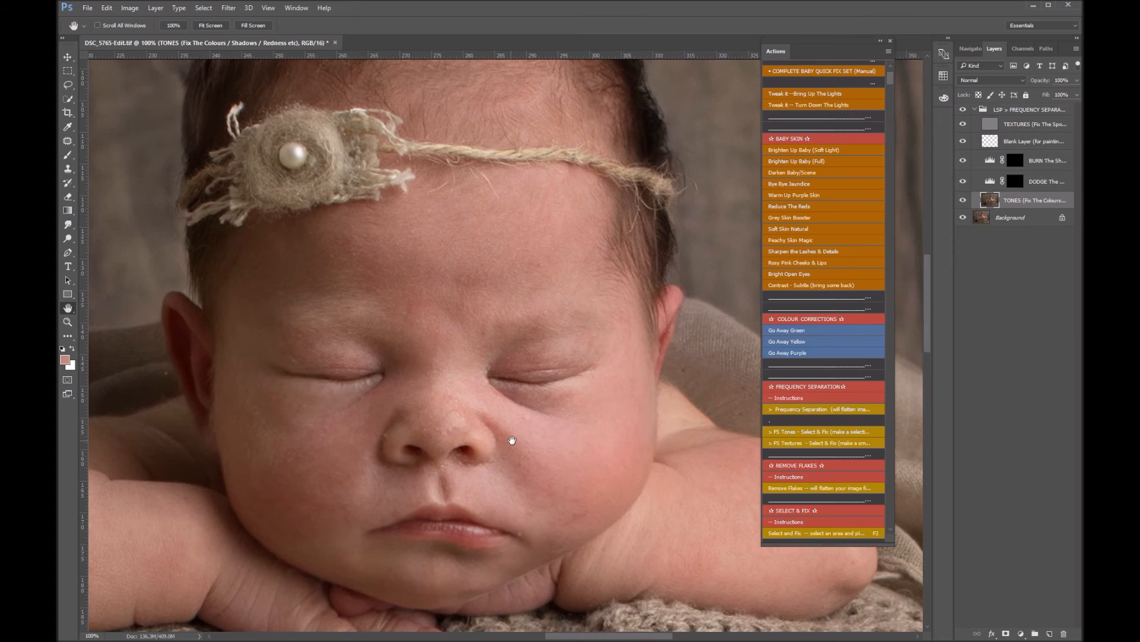
mouse_move(590, 501)
left_mouse_down()
mouse_move(579, 532)
mouse_move(588, 499)
left_mouse_up()
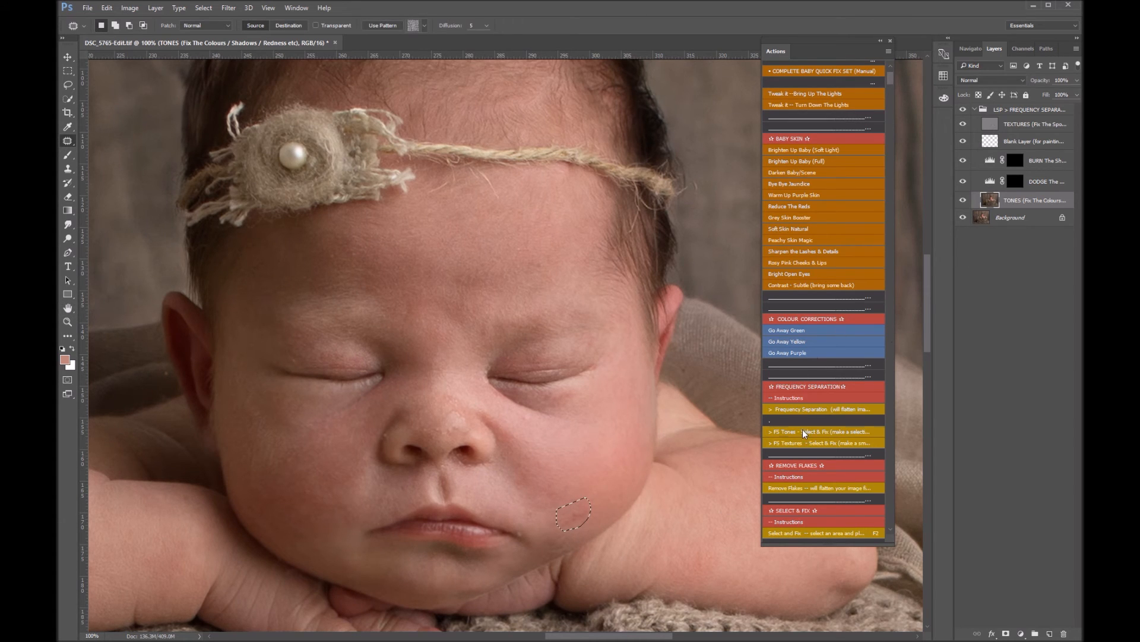
Step: Smooth the marks on the lower right cheek with FS Textures - Select & Fix on the TEXTURES layer
mouse_move(571, 516)
left_mouse_down()
mouse_move(560, 478)
mouse_move(548, 490)
left_mouse_up()
left_click(1034, 124)
left_click(792, 443)
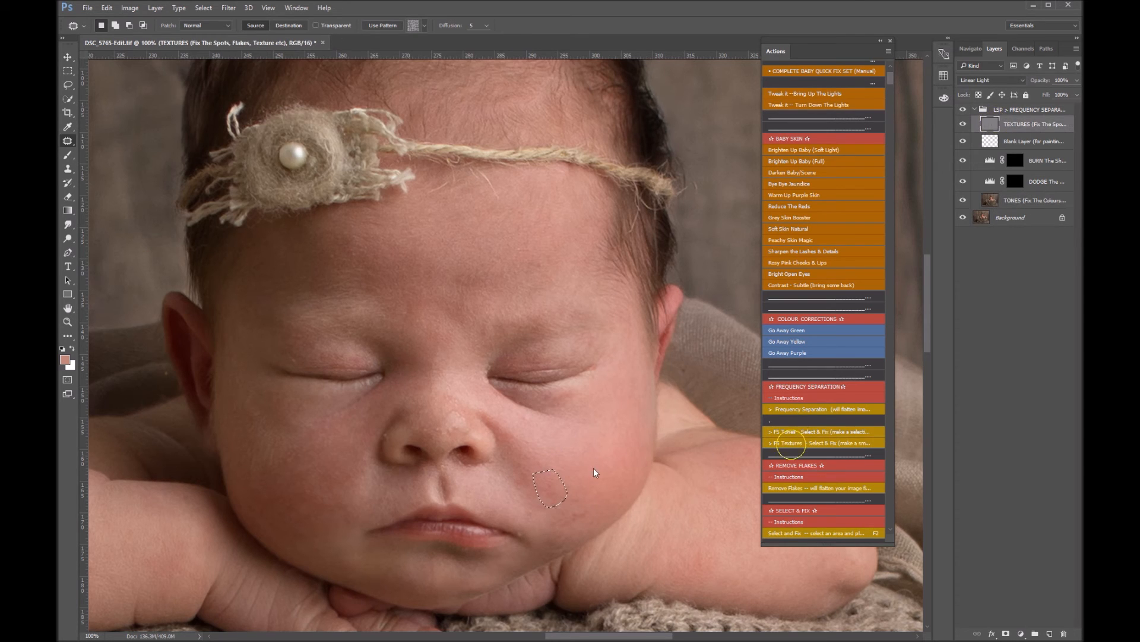
mouse_move(596, 502)
left_mouse_down()
mouse_move(558, 528)
mouse_move(557, 499)
mouse_move(517, 497)
left_mouse_up()
left_click(786, 443)
Step: Smooth the texture between the brows, on the nose and on the right eyelid, one outlined area at a time, with FS Textures - Select & Fix
left_click_drag(486, 326, 483, 327)
left_click(799, 444)
mouse_move(450, 423)
left_mouse_down()
mouse_move(436, 440)
mouse_move(491, 417)
mouse_move(463, 430)
mouse_move(444, 414)
left_mouse_up()
left_click(804, 441)
left_click_drag(456, 407, 452, 401)
left_click(785, 442)
left_click_drag(390, 434, 389, 437)
left_click(826, 441)
mouse_move(494, 372)
left_mouse_down()
mouse_move(484, 363)
mouse_move(493, 373)
mouse_move(540, 344)
mouse_move(511, 374)
mouse_move(545, 362)
mouse_move(524, 363)
mouse_move(523, 350)
left_mouse_up()
left_click(828, 444)
Step: On the TONES layer, outline both eyelids in turn and even out their colour with FS Tones - Select & Fix
left_click(991, 202)
left_click(823, 433)
mouse_move(506, 360)
left_mouse_down()
mouse_move(545, 345)
mouse_move(554, 366)
mouse_move(507, 360)
left_mouse_up()
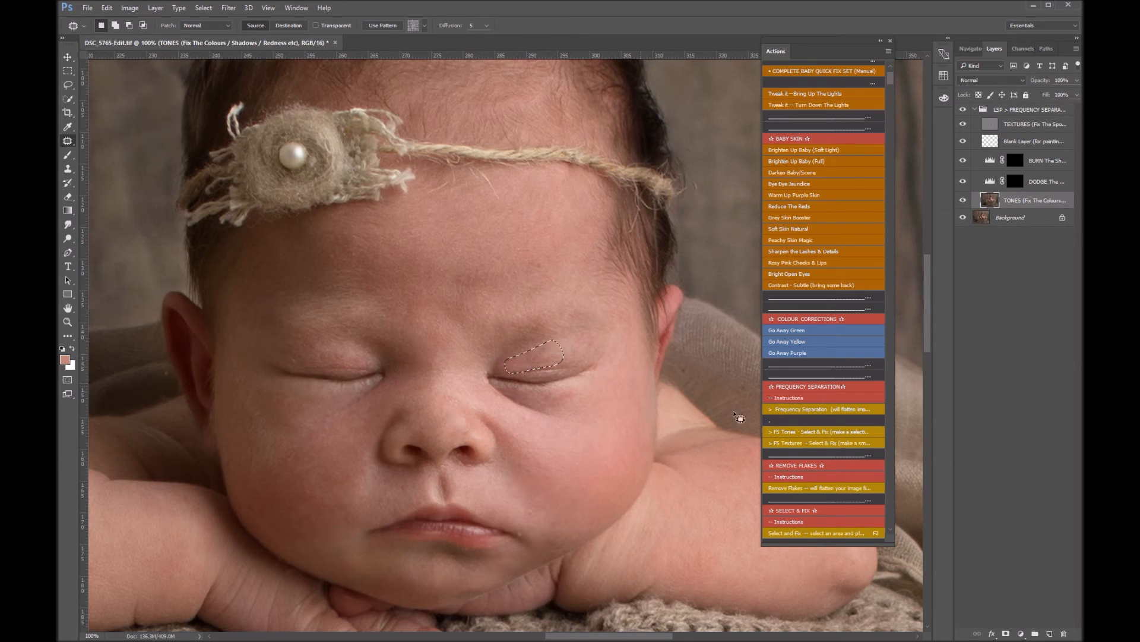
left_click(806, 432)
mouse_move(284, 349)
left_mouse_down()
mouse_move(335, 345)
mouse_move(277, 349)
mouse_move(270, 332)
left_mouse_up()
left_click(824, 430)
left_click(783, 432)
Step: Outline the small marks beside the mouth, under the nose and on the left cheek, treat them on the TEXTURES layer and clear the selection
left_click_drag(523, 522, 517, 525)
left_click_drag(533, 506, 525, 512)
left_click_drag(441, 462, 459, 463)
left_click_drag(301, 455, 279, 447)
left_click(991, 128)
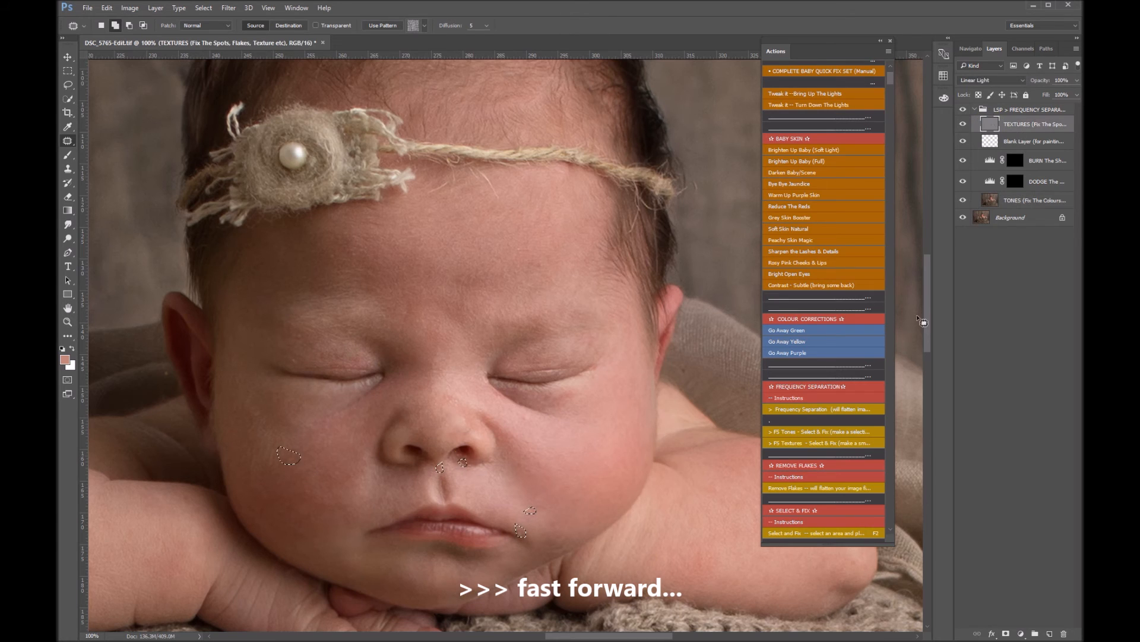
key("ctrl+d")
Step: Outline the red areas on the right arm and shoulder and even them out with FS Tones - Select & Fix on the TONES layer
mouse_move(710, 535)
left_mouse_down()
mouse_move(665, 564)
mouse_move(706, 528)
left_mouse_up()
left_click(990, 201)
left_click(791, 431)
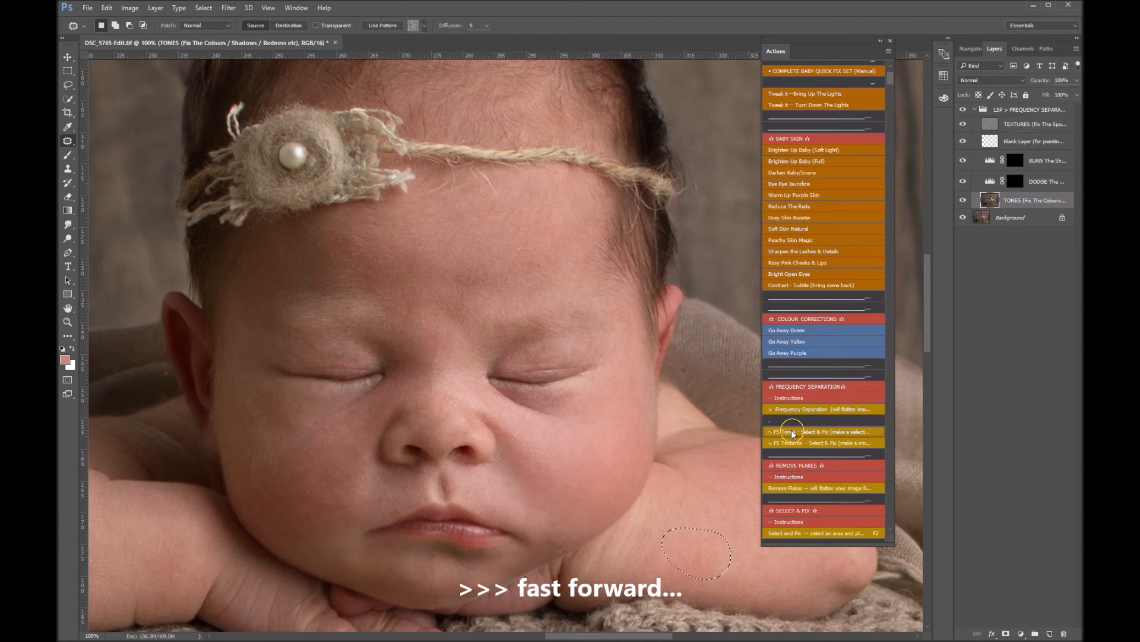
left_click_drag(601, 636, 621, 636)
mouse_move(649, 459)
left_mouse_down()
mouse_move(617, 483)
mouse_move(648, 459)
mouse_move(596, 460)
left_mouse_up()
left_click(796, 432)
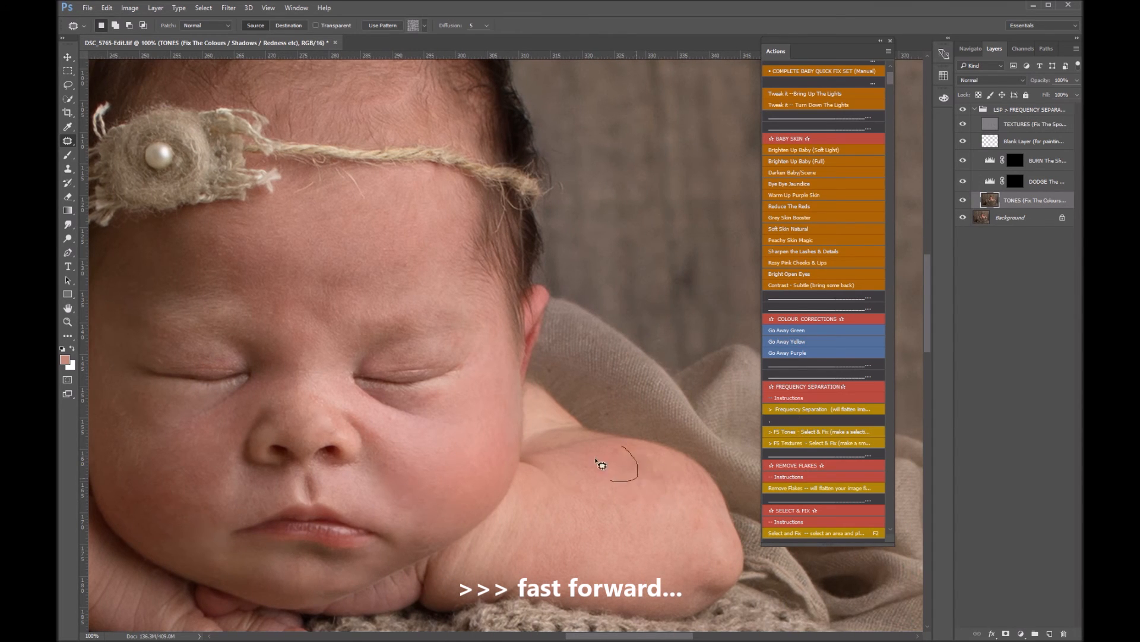
Step: Compare the face before and after by hiding and showing the FREQUENCY SEPARATION group
key("z")
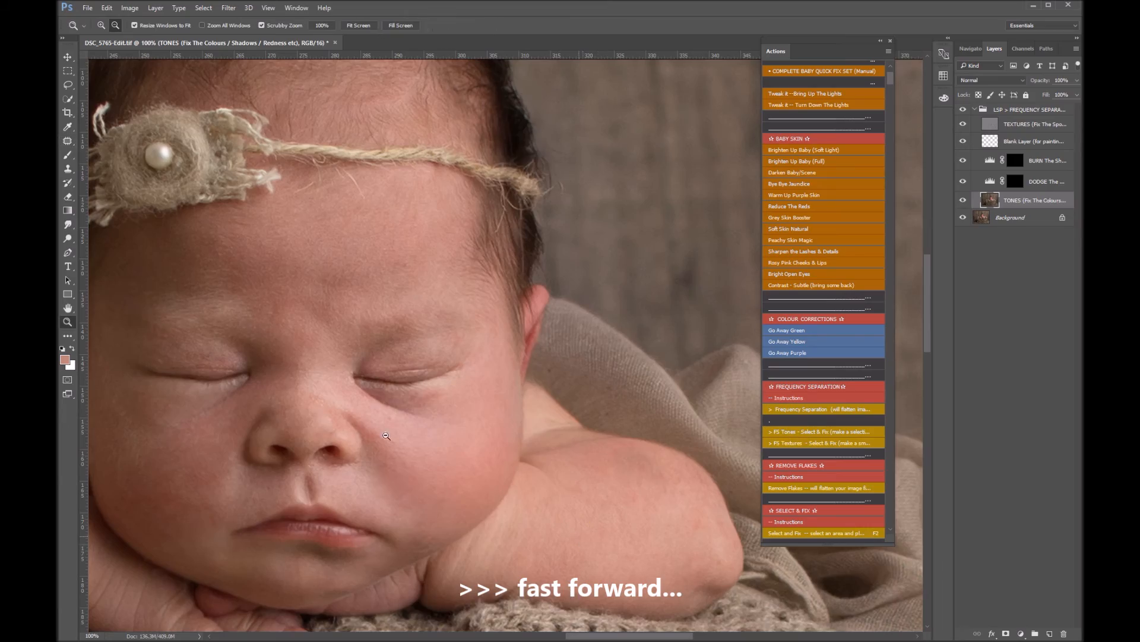
left_click(385, 435, "alt")
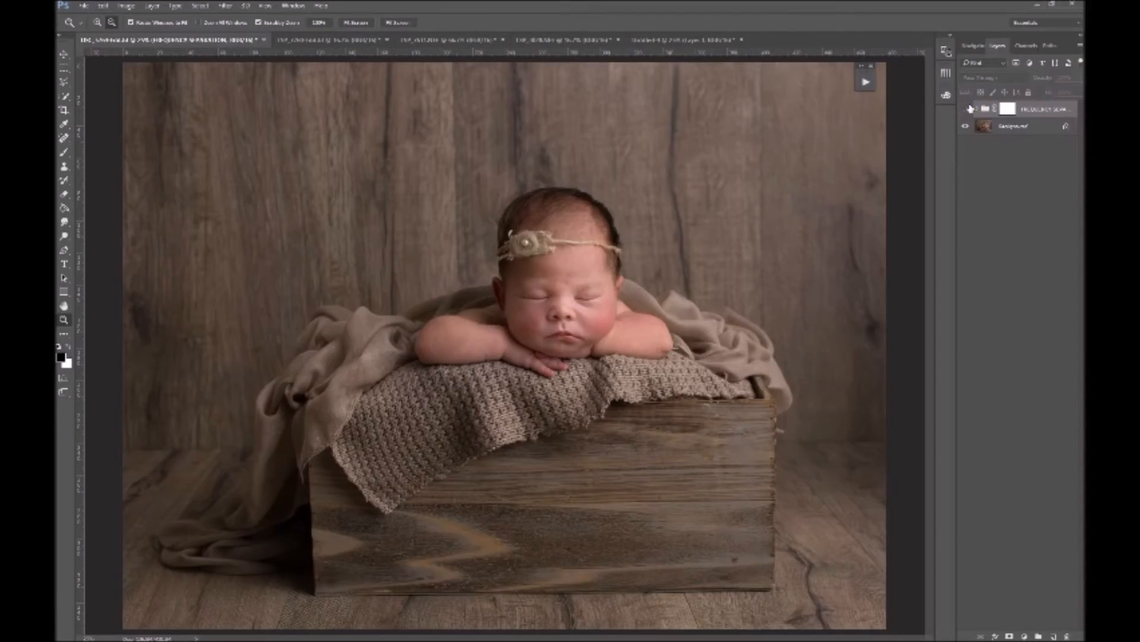
left_click(575, 284, "alt")
left_click(574, 283, "alt")
left_click(574, 284, "alt")
left_click(574, 284, "alt")
left_click(965, 110)
left_click(966, 110)
left_click(966, 110)
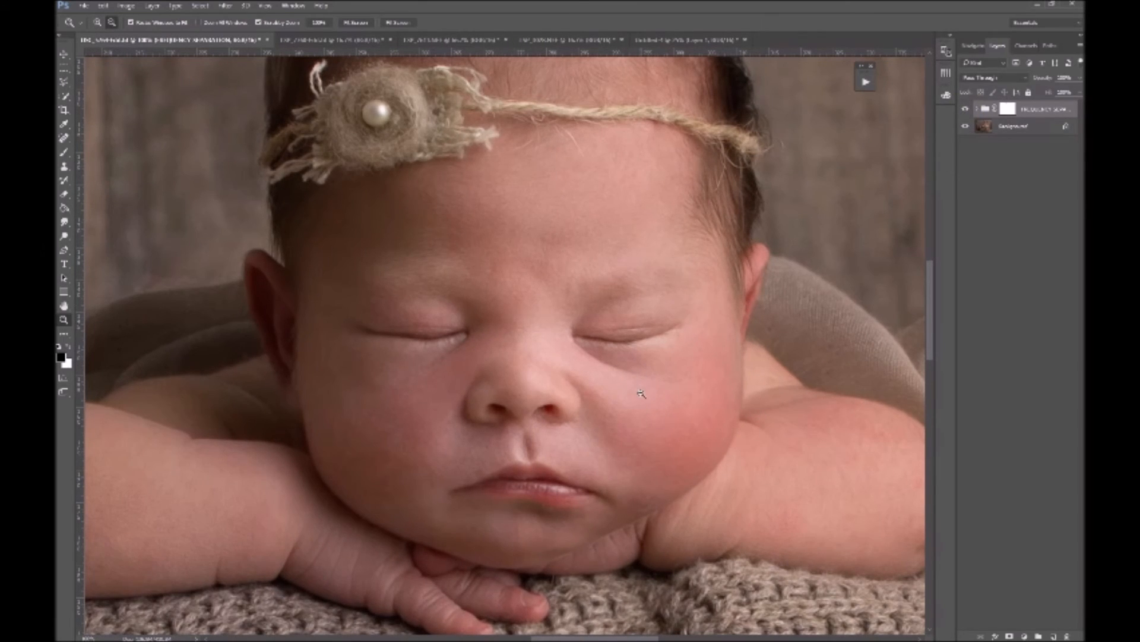
left_click(965, 109)
left_click(965, 108)
left_click(964, 109)
left_click(964, 109)
Step: Check the frequency separation result once more against the original and flatten the image
left_click(1008, 109)
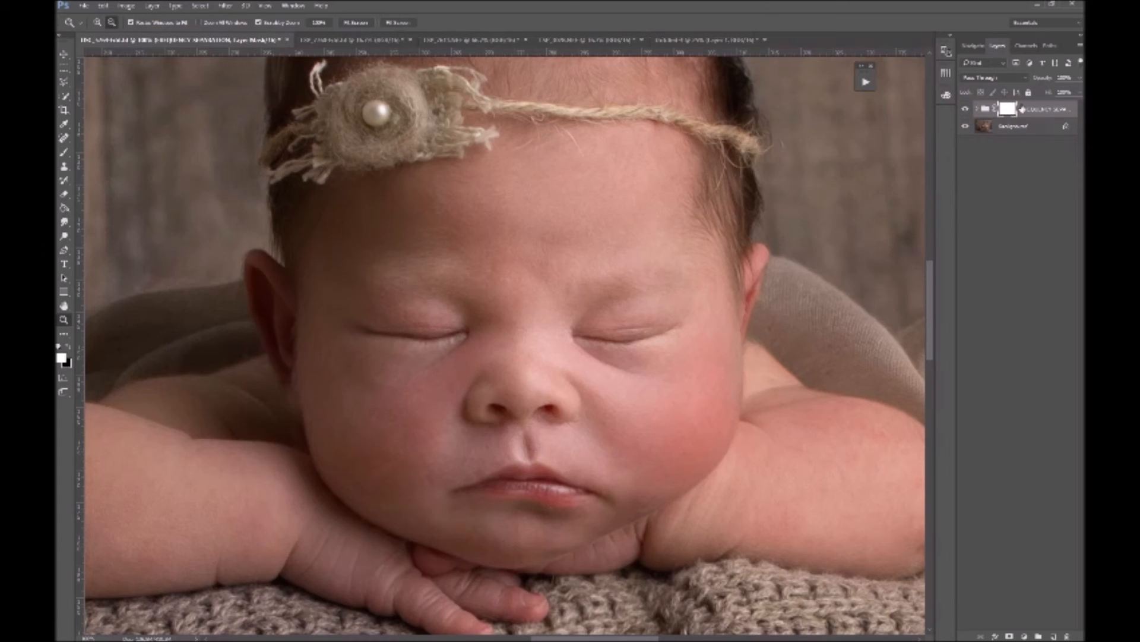
left_click(1047, 108)
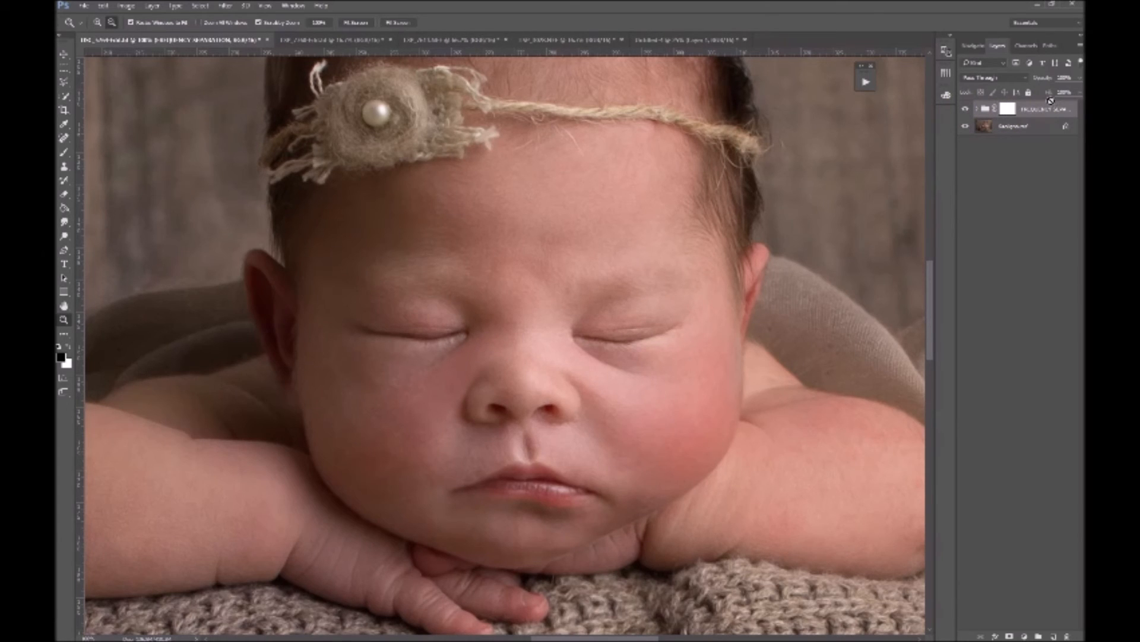
left_click(657, 40)
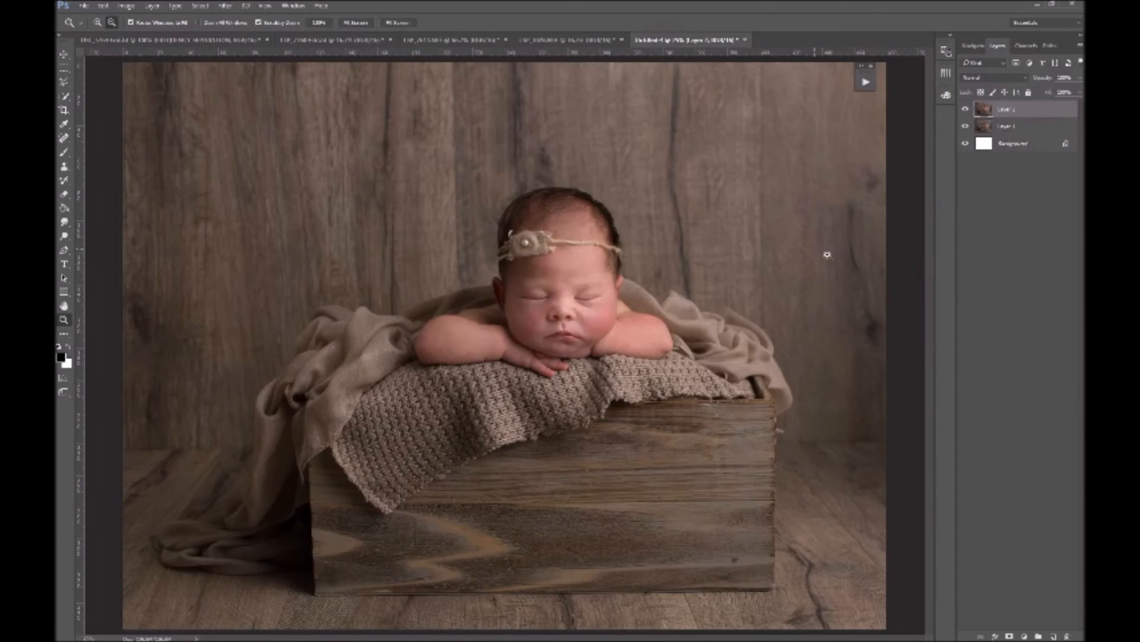
left_click(169, 40)
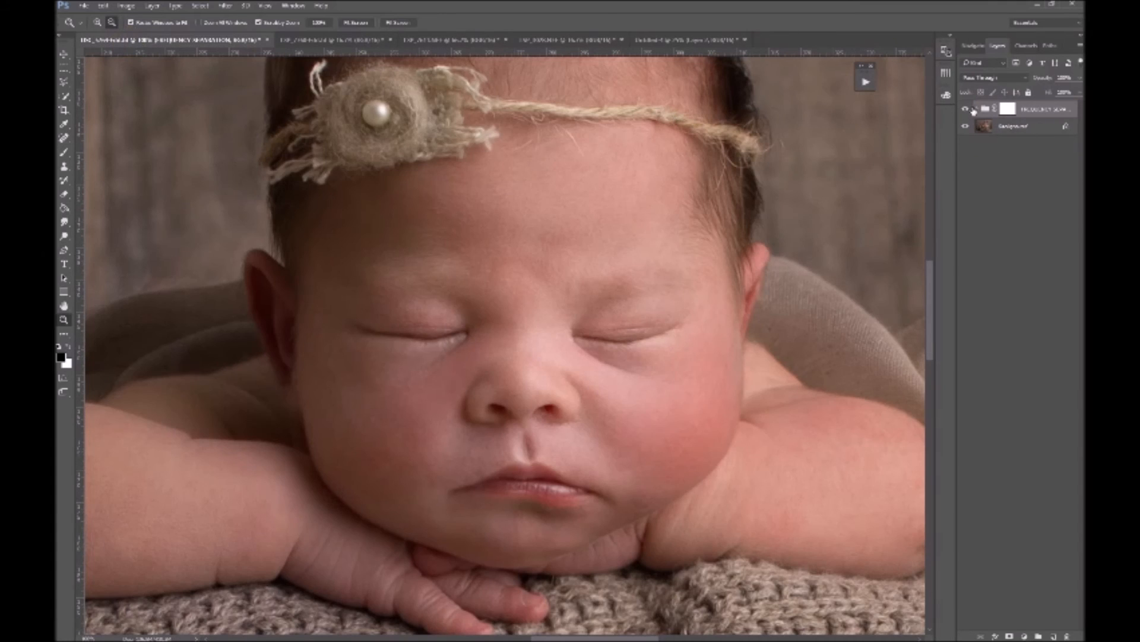
left_click(967, 109)
left_click(967, 109)
right_click(1010, 126)
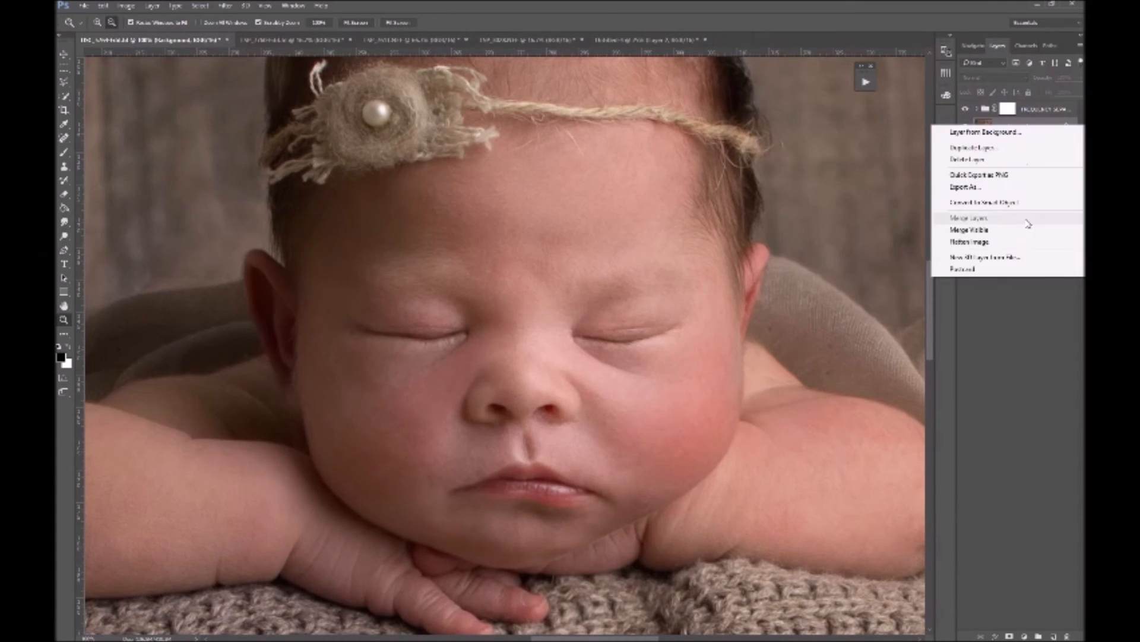
left_click(1025, 244)
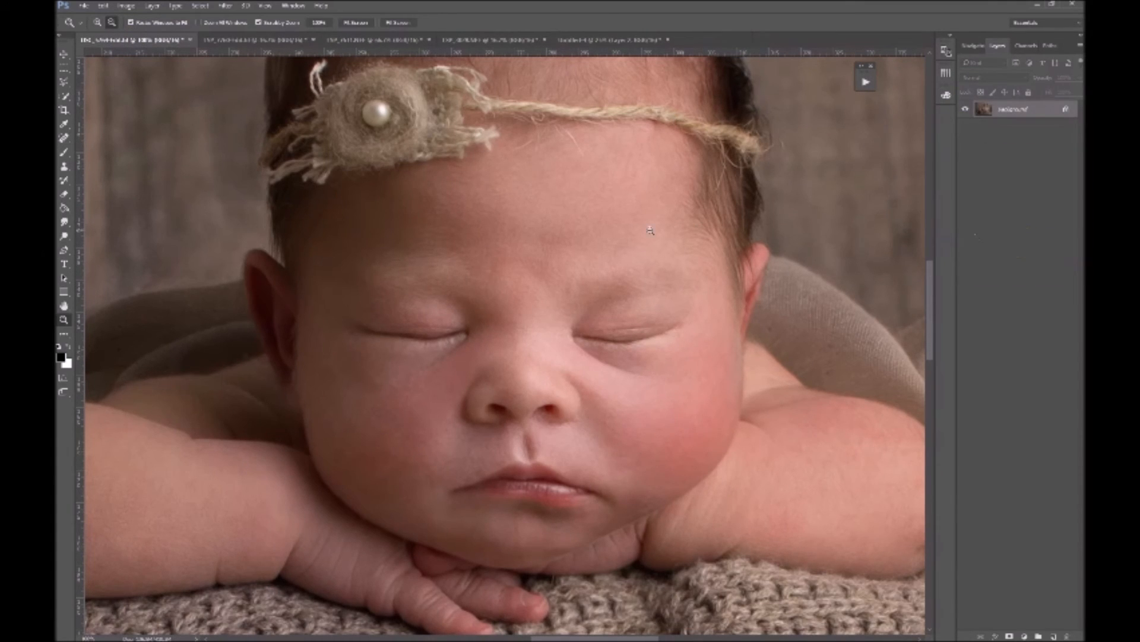
Step: Add a masked red-reduction layer with the Reduce The Reds action
left_click(867, 84)
scroll(830, 404, "up", 6)
scroll(832, 413, "up", 5)
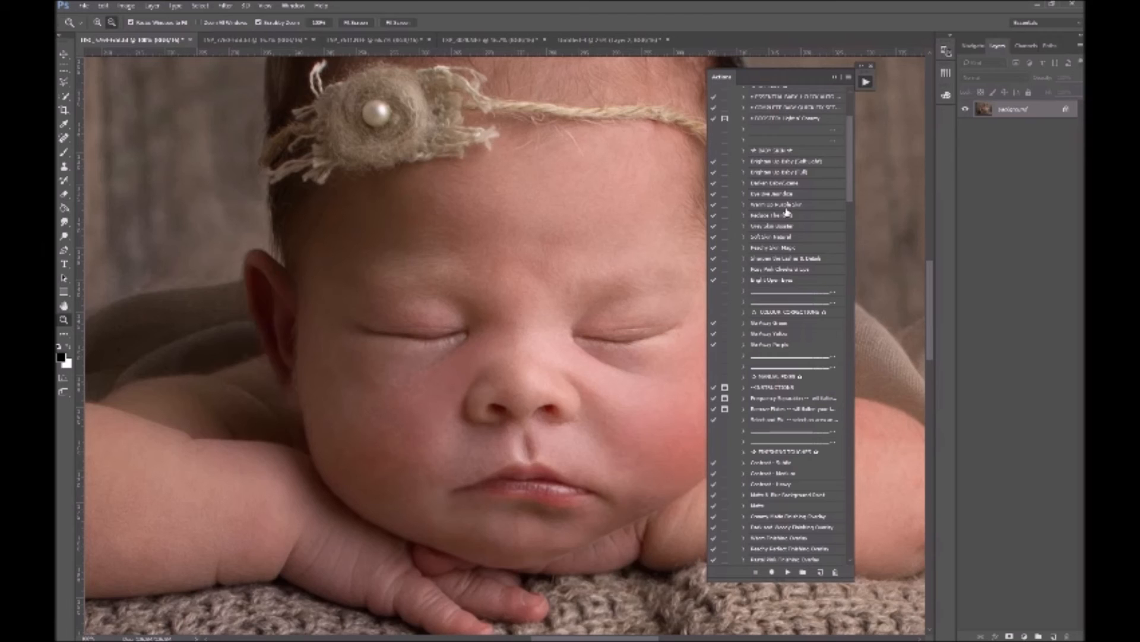
left_click(787, 215)
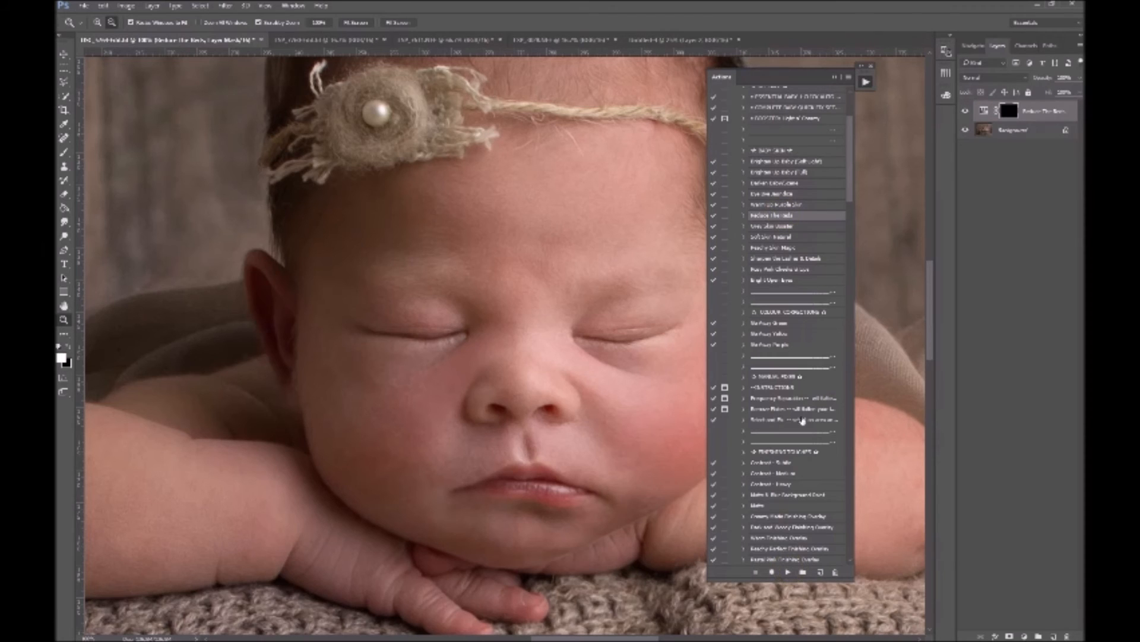
Step: Run the Contrast - Subtle action from the finishing touches
scroll(820, 476, "down", 2)
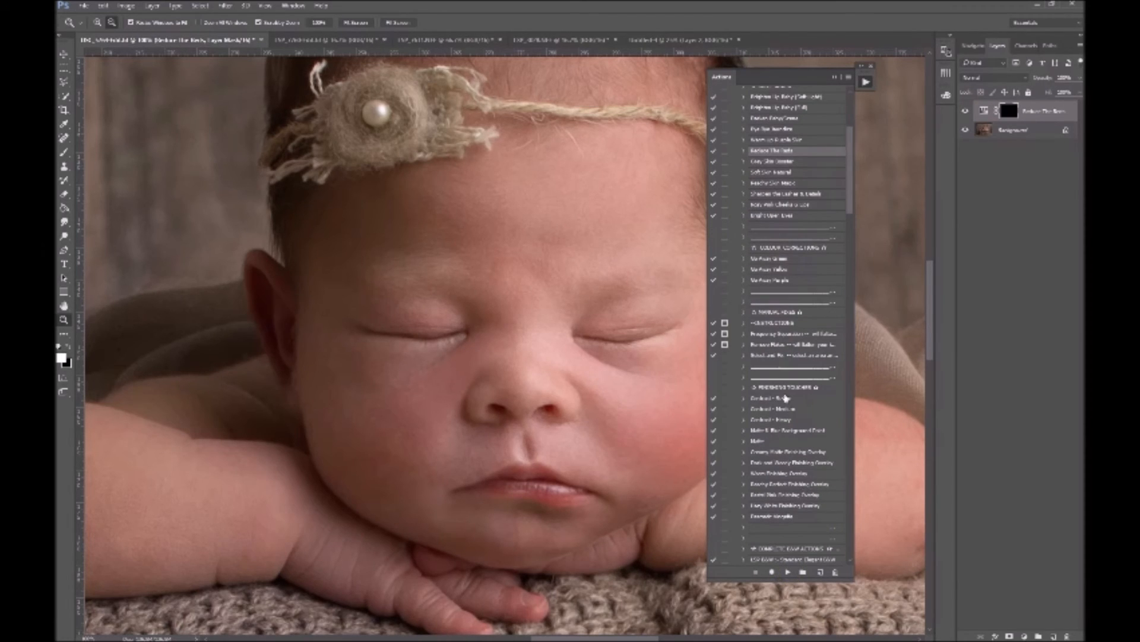
left_click(784, 398)
left_click(787, 571)
Step: Run the Soft Skin Natural and Sharpen the Lashes & Details actions and collapse the action list
scroll(891, 458, "up", 1)
scroll(790, 415, "up", 3)
left_click(770, 259)
left_click(788, 571)
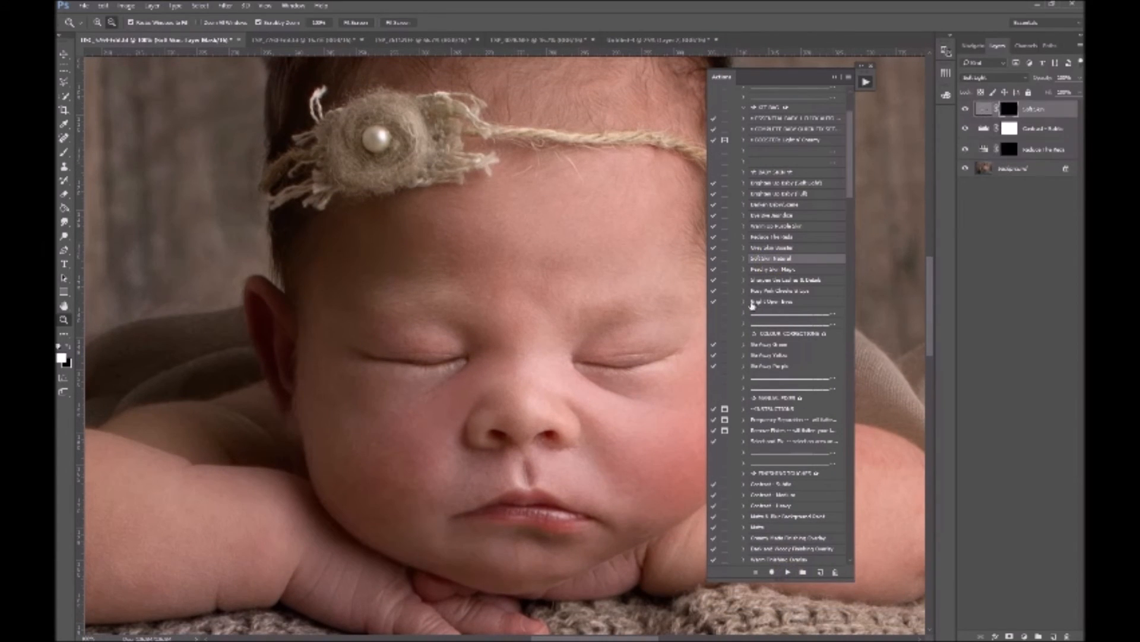
left_click(777, 280)
left_click(787, 572)
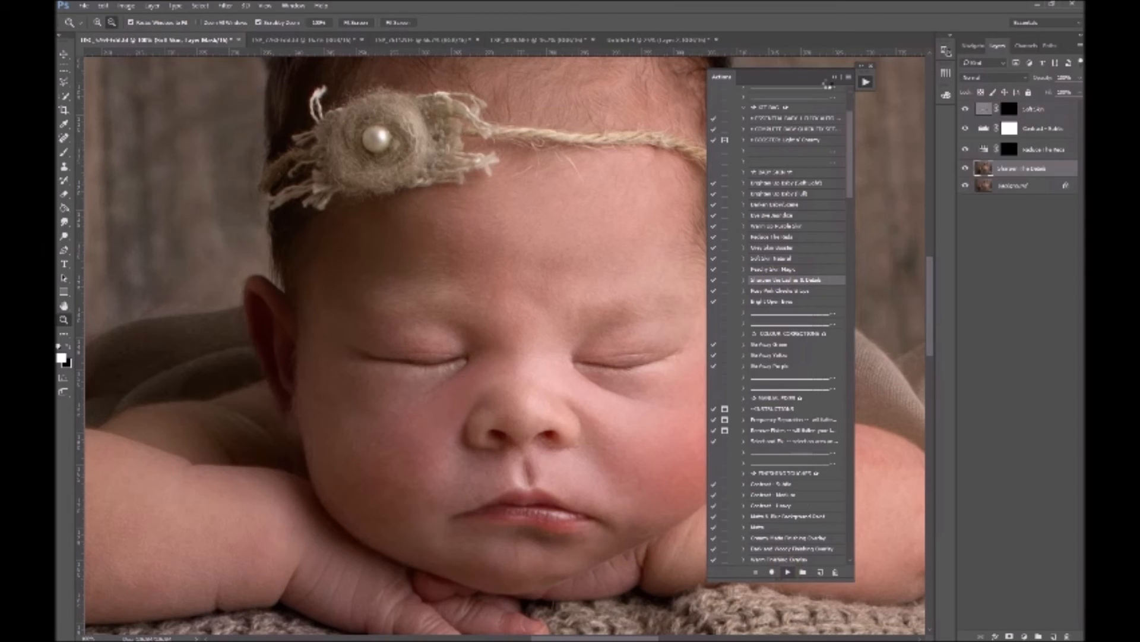
left_click(837, 78)
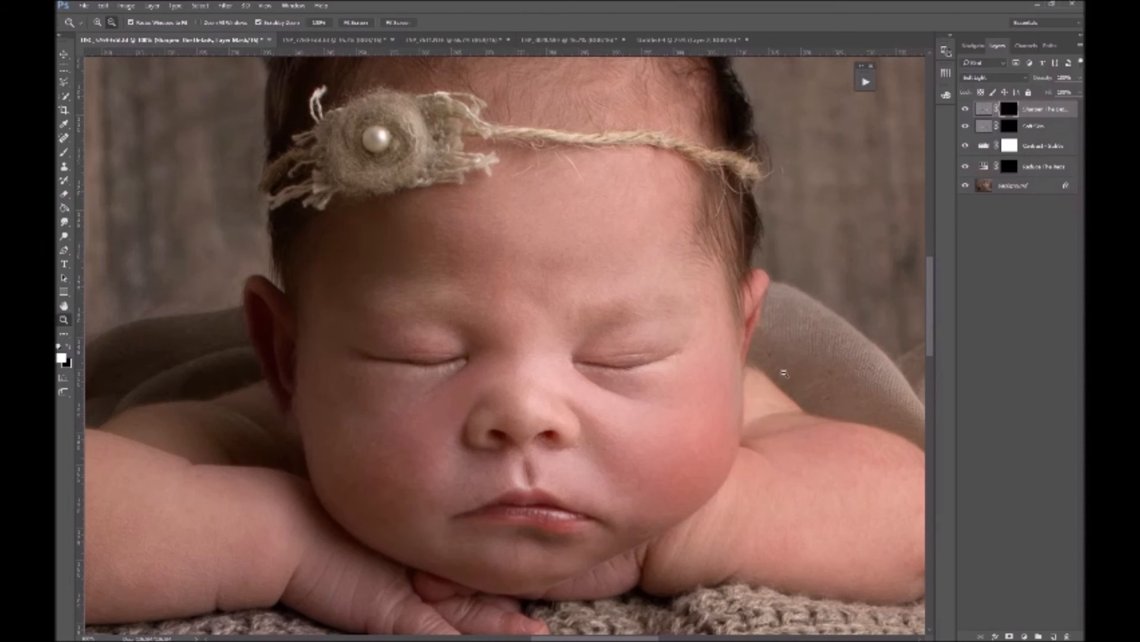
Step: Paint with a small white brush over both lash lines and the lips on the sharpening layer's mask
key("b")
right_click(645, 368)
left_click(711, 302)
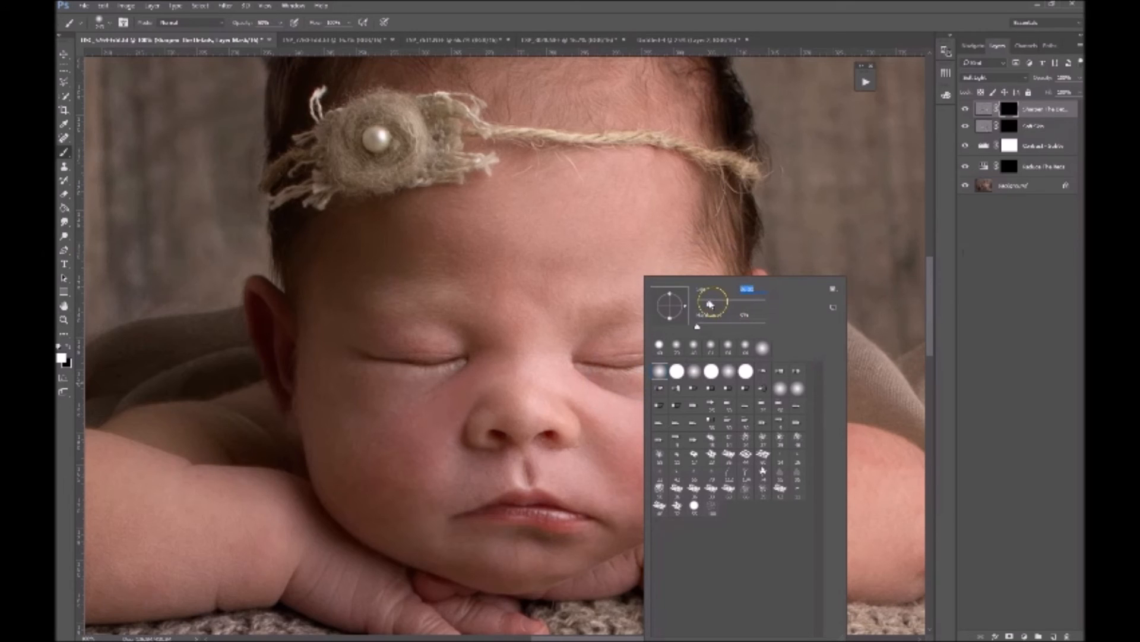
left_click(444, 359)
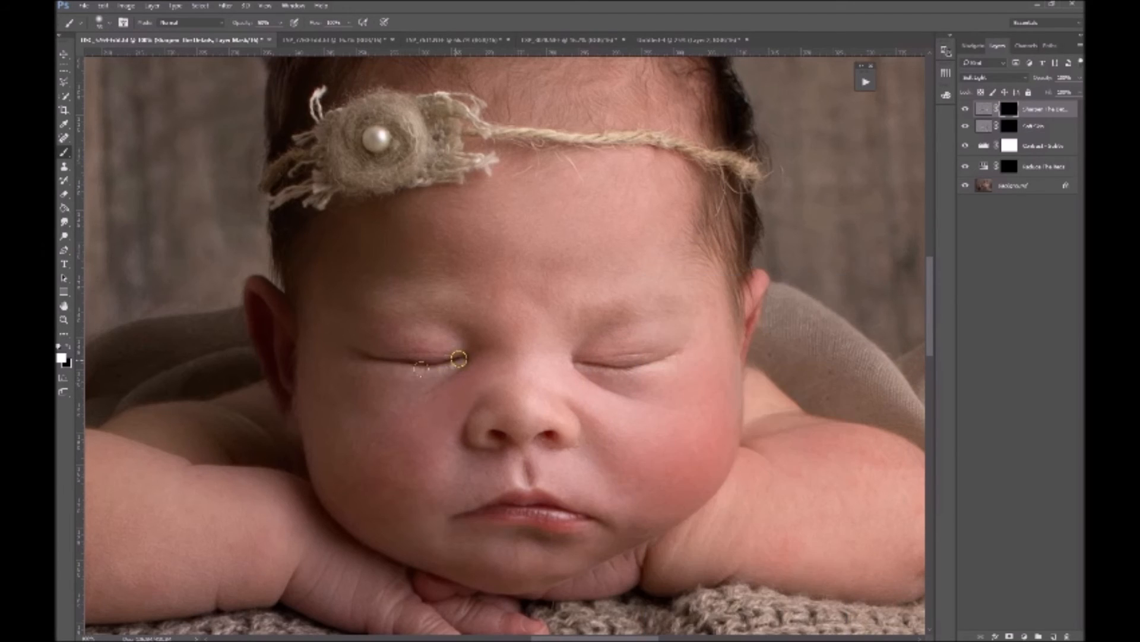
left_click_drag(576, 358, 614, 368)
left_click_drag(560, 520, 569, 515)
key("z")
left_click(612, 493)
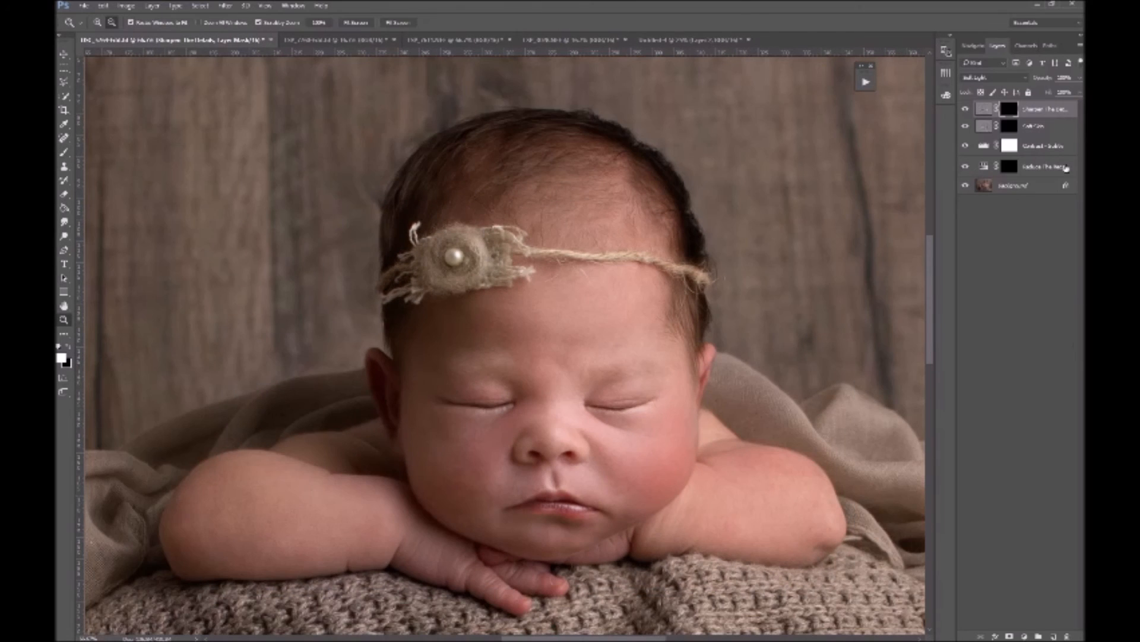
Step: Paint with a larger white brush over the forehead, cheeks and both arms on the soft skin layer's mask
left_click(1010, 127)
key("b")
right_click(600, 484)
left_click(688, 303)
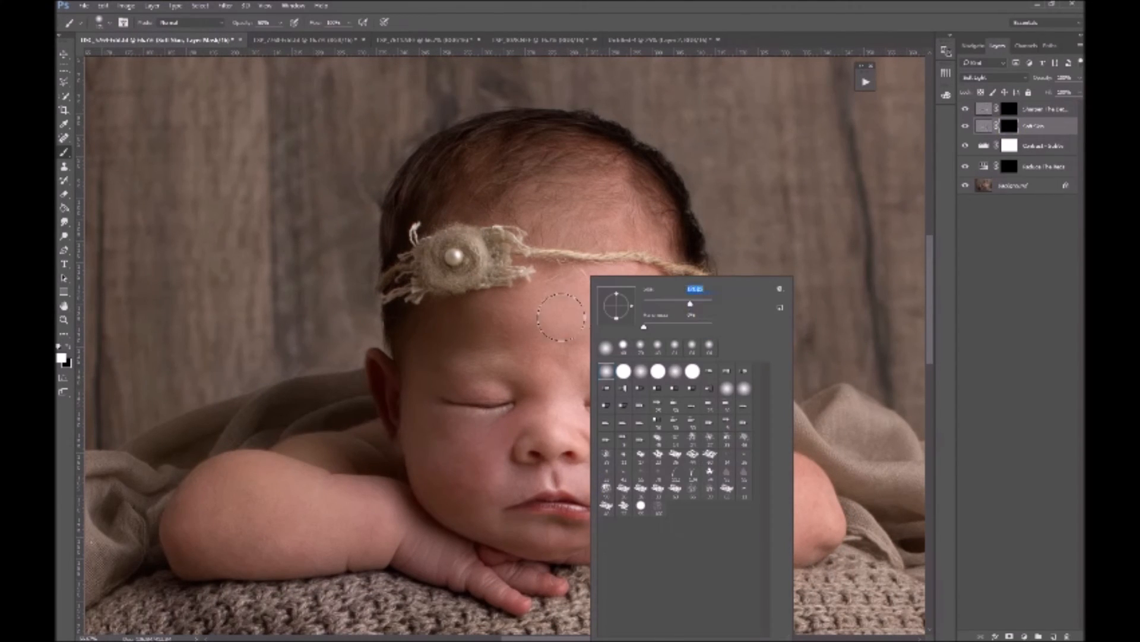
left_click(567, 309)
left_click_drag(548, 344, 451, 343)
left_click_drag(484, 494, 525, 418)
left_click_drag(617, 431, 666, 465)
mouse_move(667, 543)
left_mouse_down()
mouse_move(811, 501)
mouse_move(736, 484)
left_mouse_up()
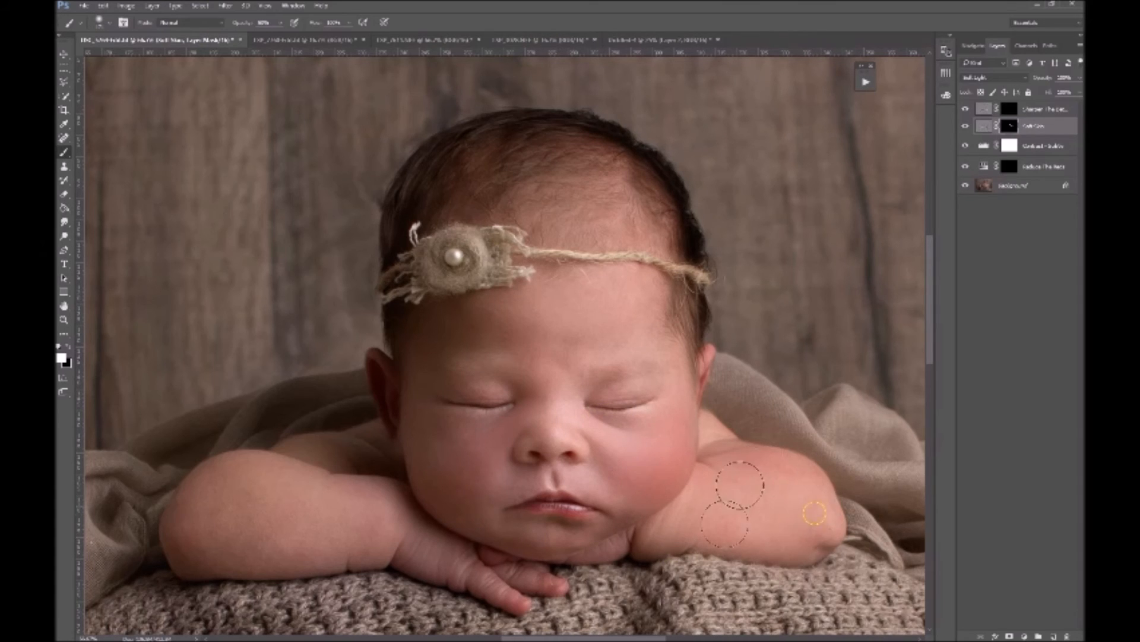
mouse_move(372, 551)
left_mouse_down()
mouse_move(351, 530)
mouse_move(358, 541)
left_mouse_up()
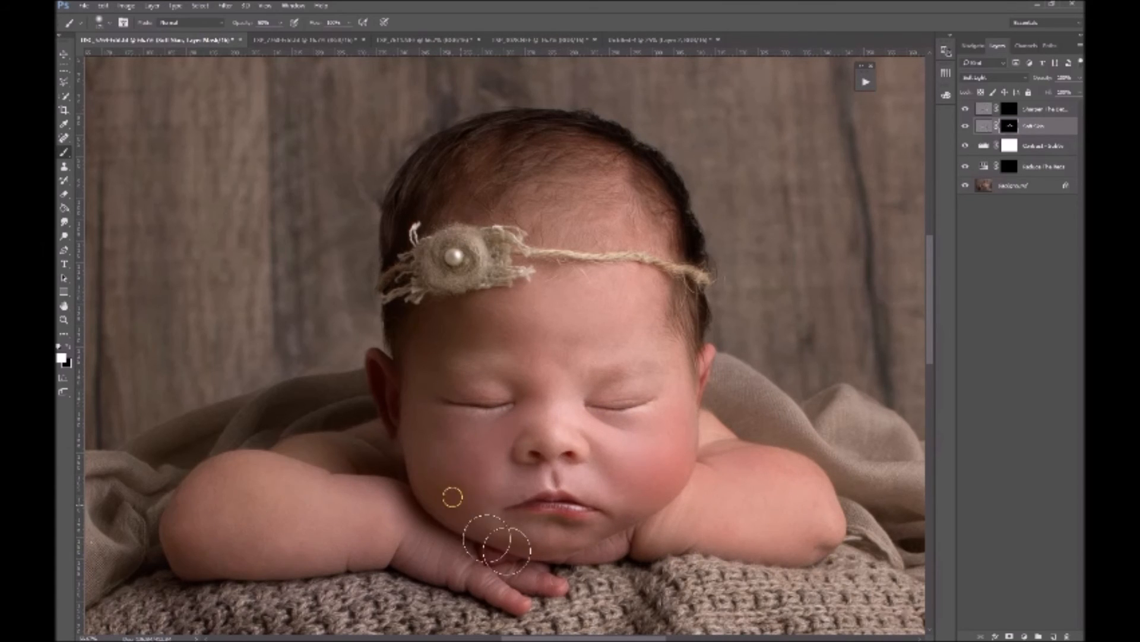
Step: Paint in white over the face, both arms and the hands on the Reduce the Reds layer's mask
left_click(1009, 167)
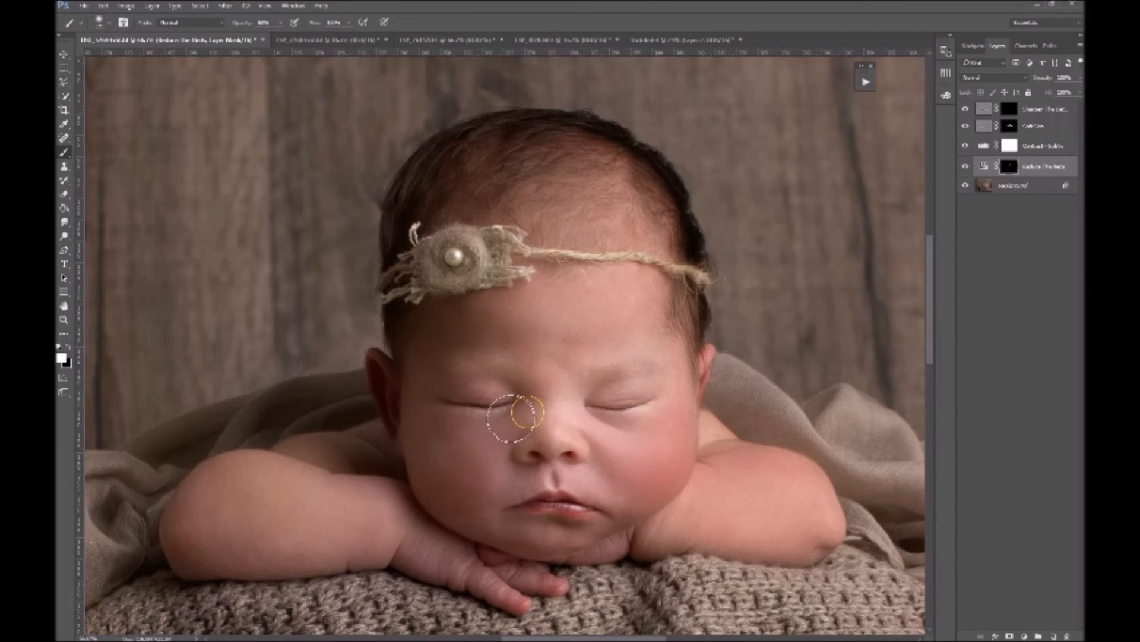
left_click_drag(568, 449, 580, 466)
scroll(592, 509, "down", 2)
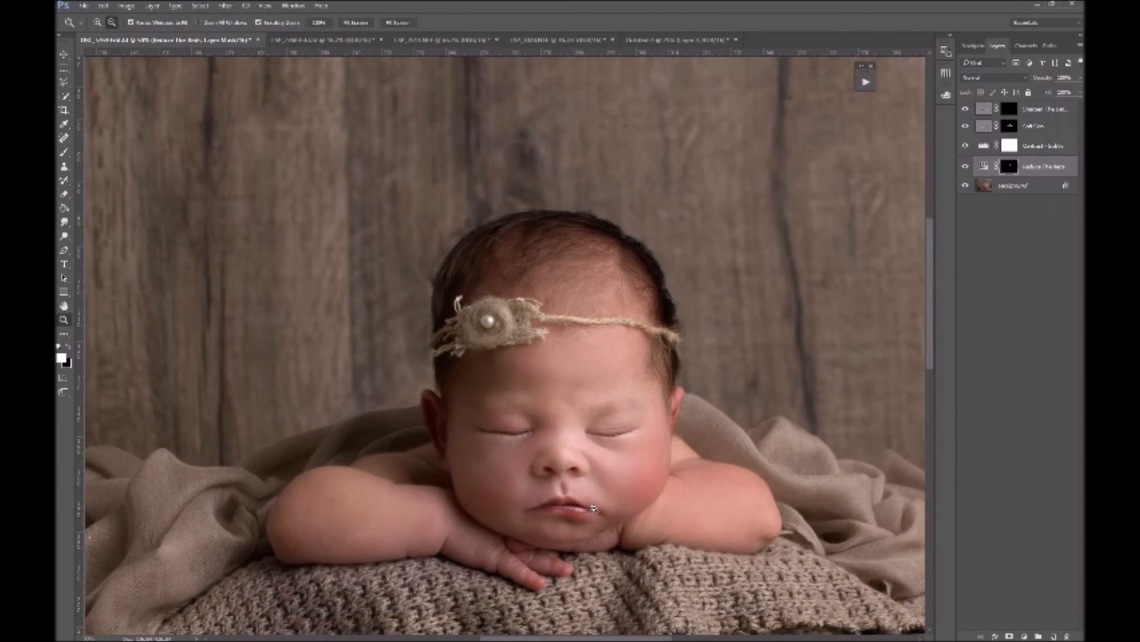
mouse_move(439, 511)
left_mouse_down()
mouse_move(365, 509)
mouse_move(394, 526)
mouse_move(364, 498)
mouse_move(310, 552)
left_mouse_up()
mouse_move(528, 581)
left_mouse_down()
mouse_move(554, 564)
mouse_move(514, 567)
left_mouse_up()
mouse_move(619, 560)
left_mouse_down()
mouse_move(632, 543)
mouse_move(581, 549)
mouse_move(756, 504)
mouse_move(763, 488)
mouse_move(689, 469)
mouse_move(722, 475)
mouse_move(692, 404)
mouse_move(687, 426)
left_mouse_up()
mouse_move(440, 429)
left_mouse_down()
mouse_move(461, 387)
mouse_move(517, 410)
mouse_move(564, 282)
mouse_move(575, 290)
mouse_move(555, 354)
mouse_move(621, 349)
left_mouse_up()
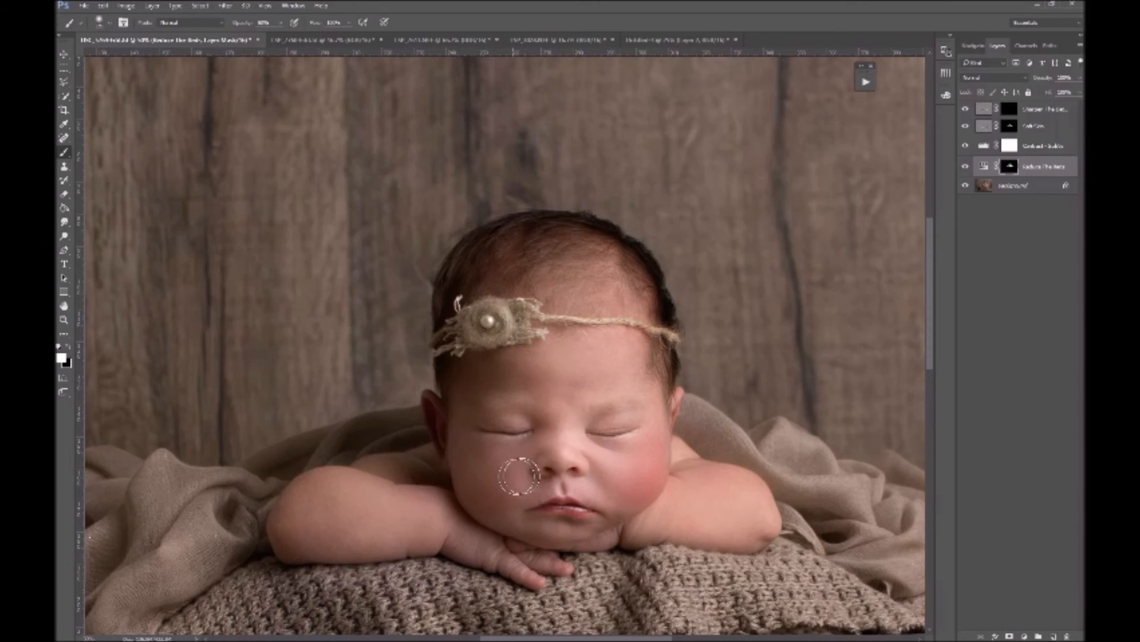
Step: Flatten the retouched newborn image into a single background layer
key("z")
left_click(651, 461, "alt")
left_click(651, 461, "alt")
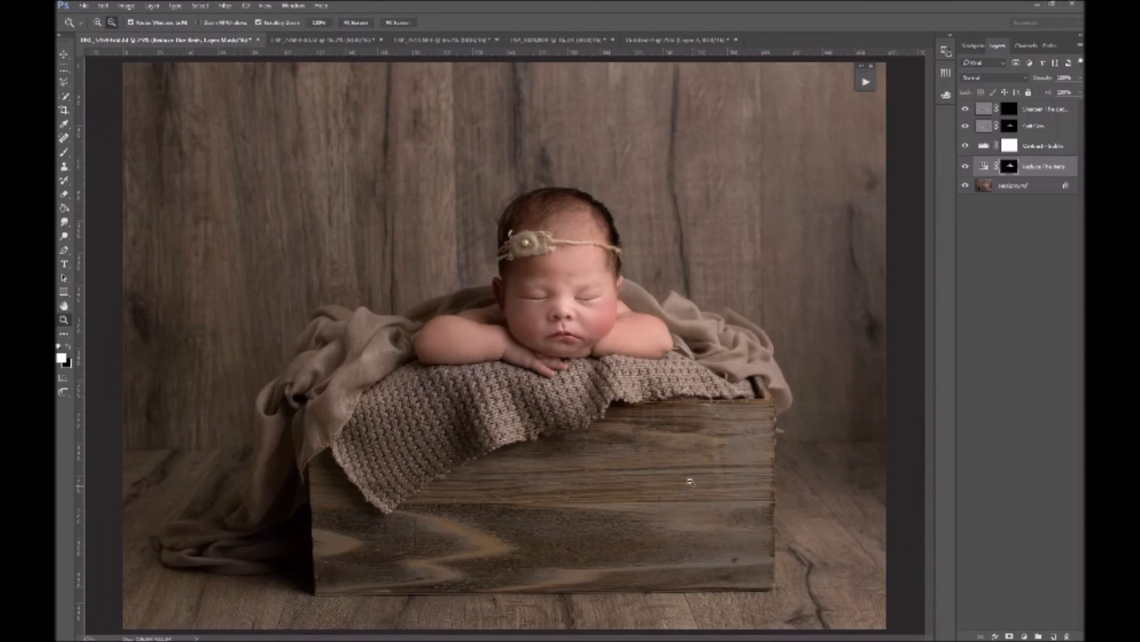
right_click(1040, 185)
left_click(1003, 305)
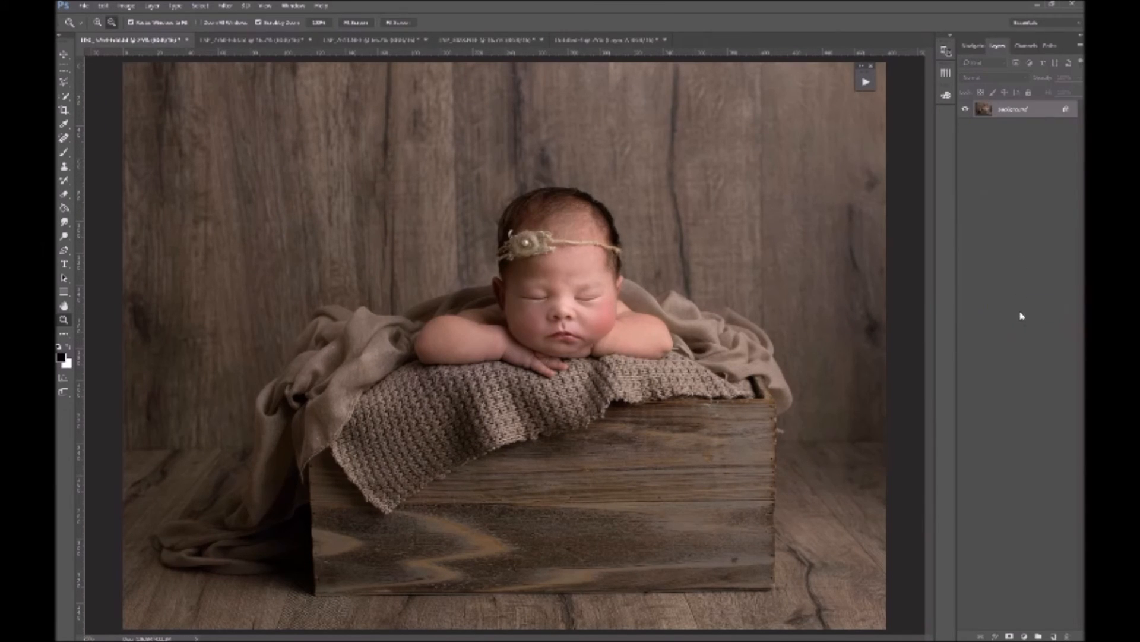
Step: Run the Brighten Up Baby (Full) action on the flattened image
left_click(870, 90)
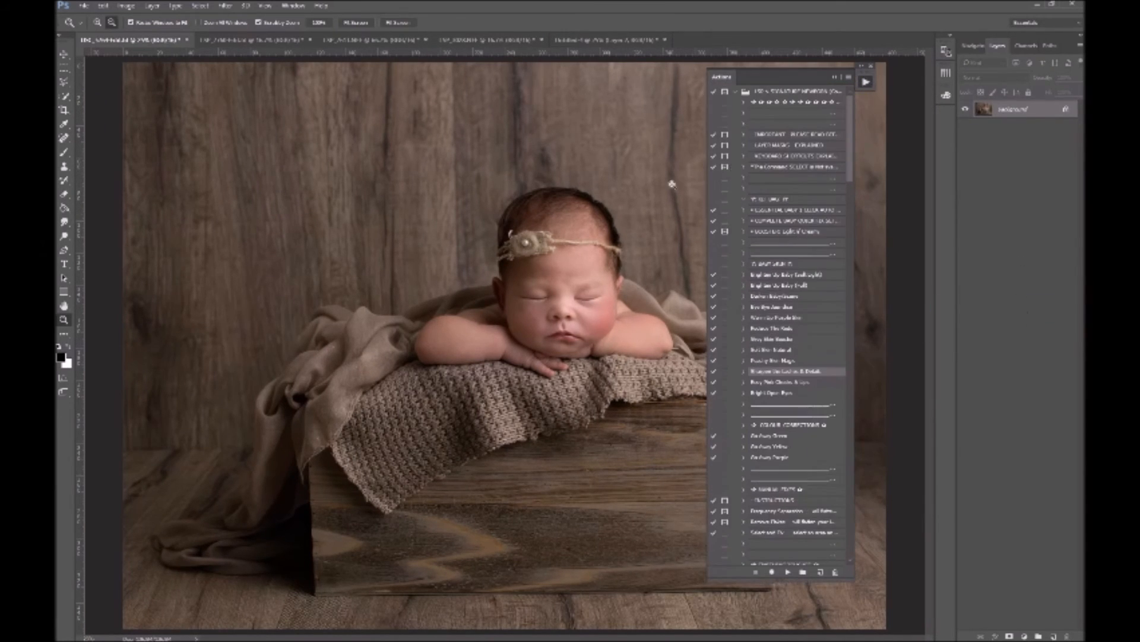
left_click(803, 286)
left_click(784, 572)
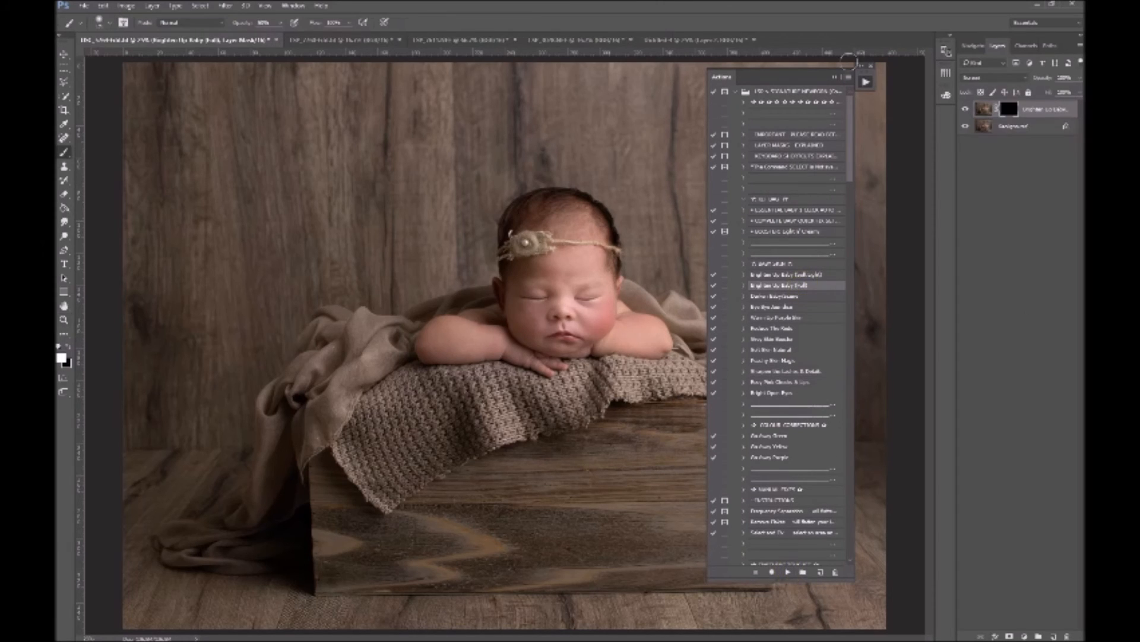
Step: Brighten the baby's face with a very large white brush on the new layer's mask, then greatly lower the layer's opacity
left_click(842, 79)
right_click(626, 386)
left_click(748, 303)
left_click(607, 292)
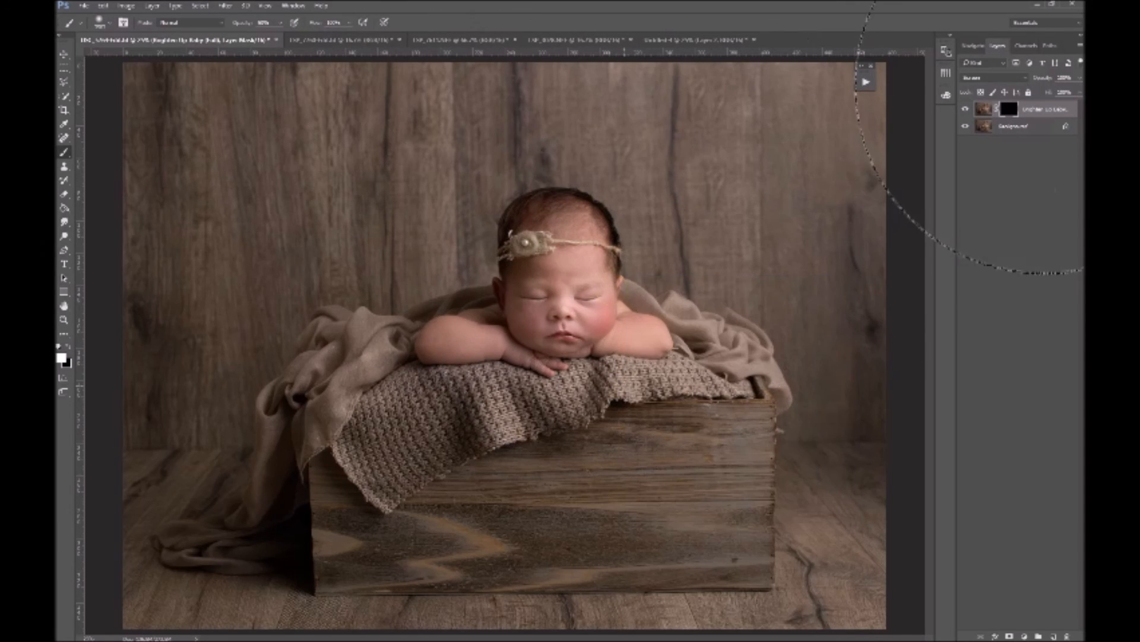
left_click(1080, 78)
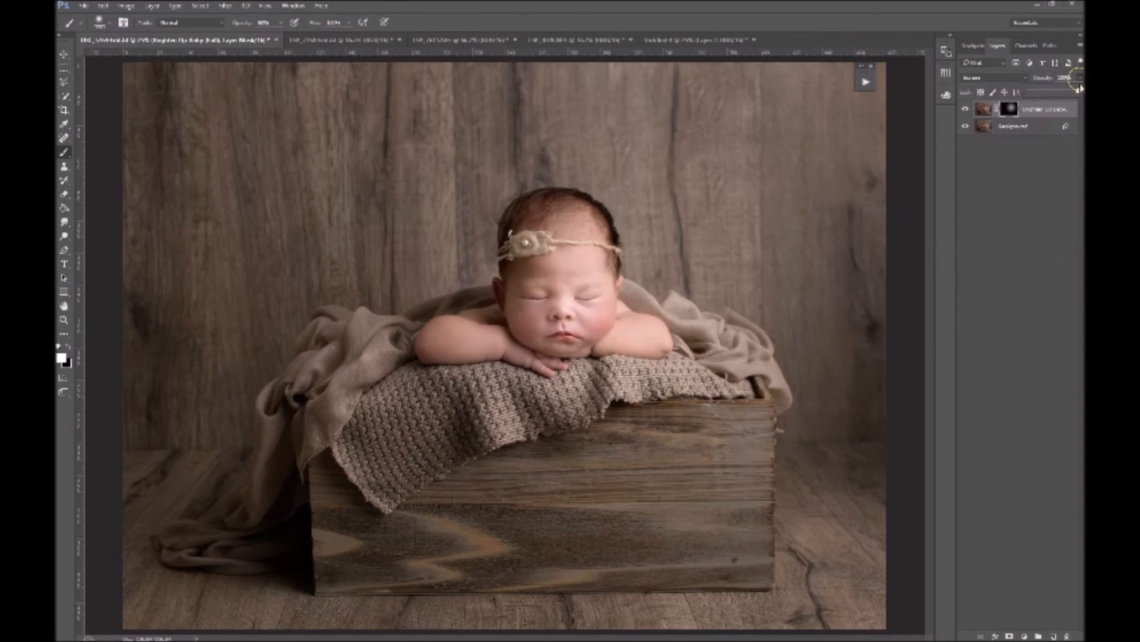
left_click_drag(1078, 91, 1038, 93)
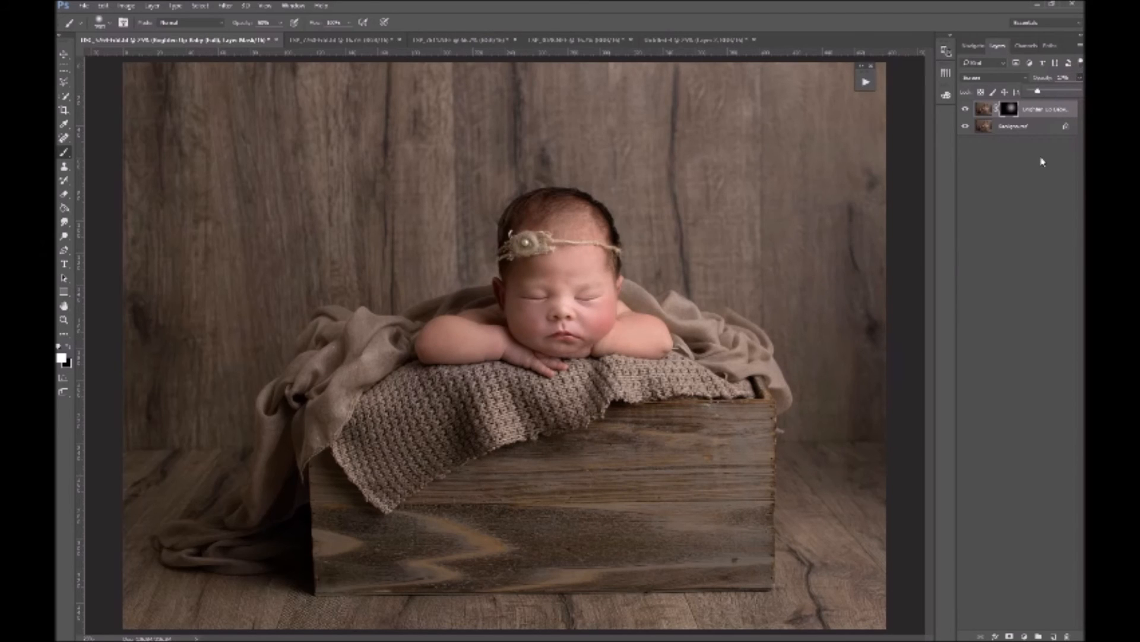
Step: Compare the baby's skin close up in the Untitled document by hiding the two upper image layers and showing them again
left_click(701, 40)
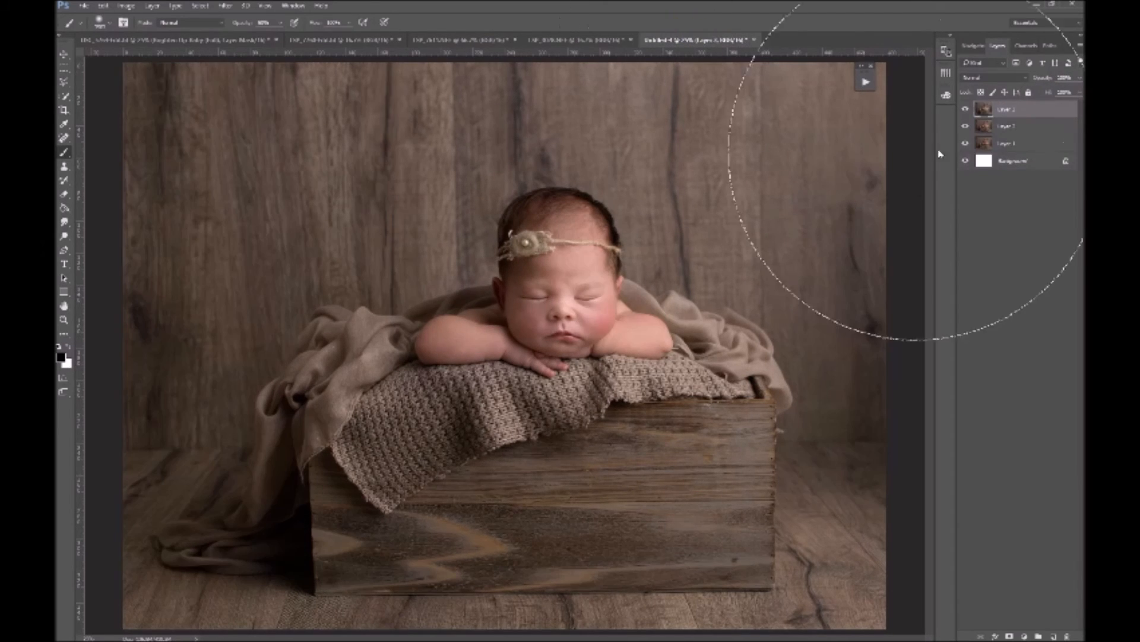
left_click(965, 109)
left_click(966, 125)
key("z")
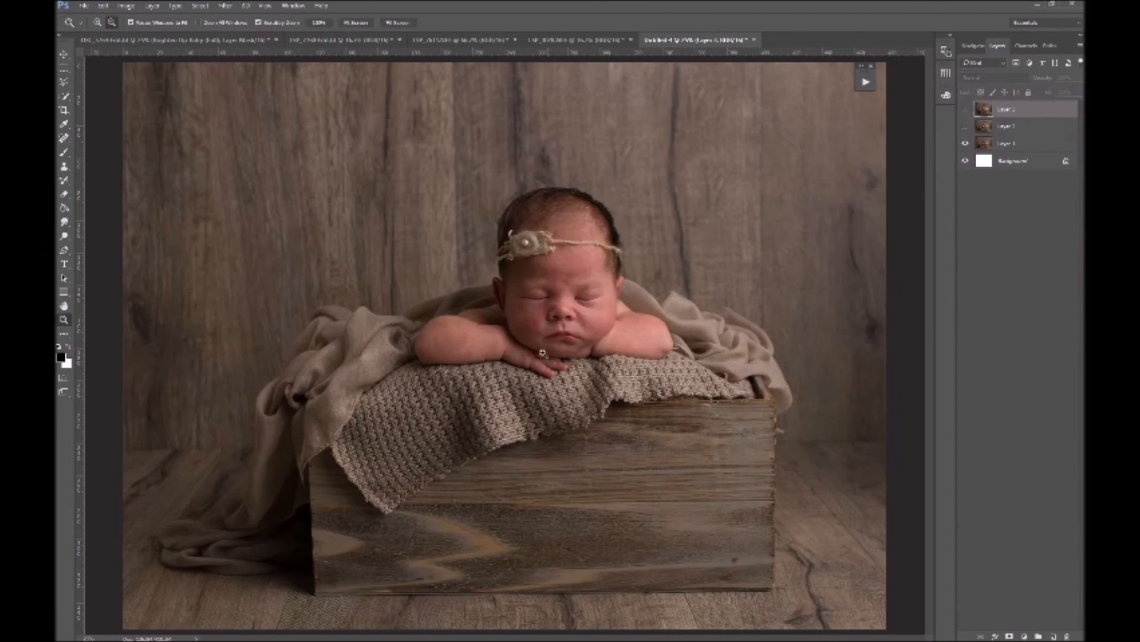
left_click(535, 347, "alt")
left_click(594, 347, "alt")
key("space")
left_click_drag(594, 303, 559, 388)
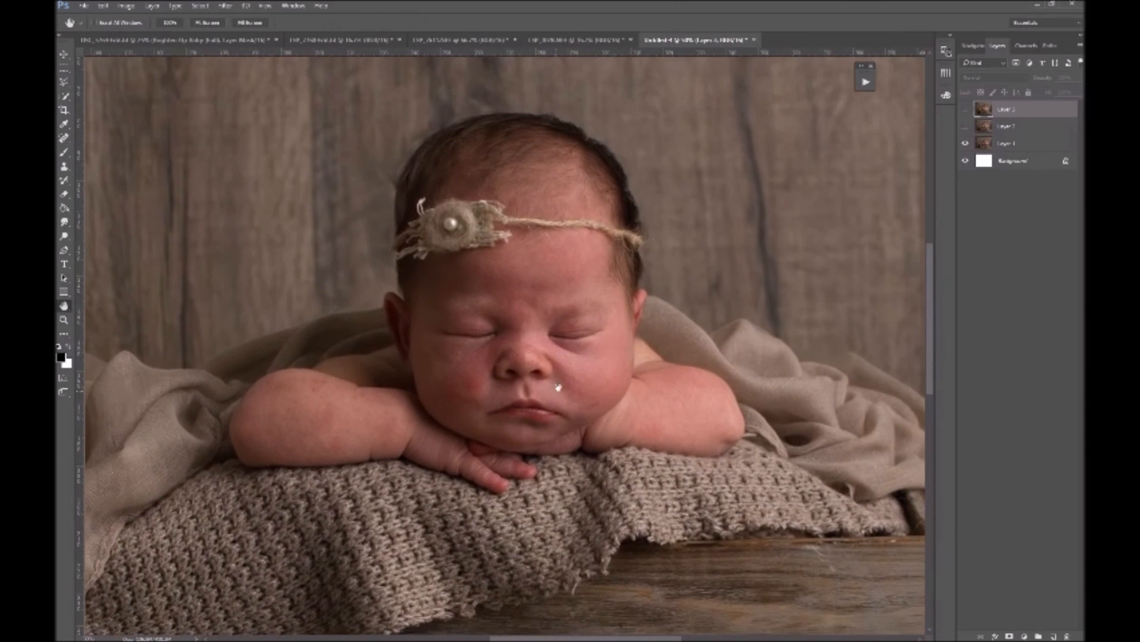
left_click(965, 128)
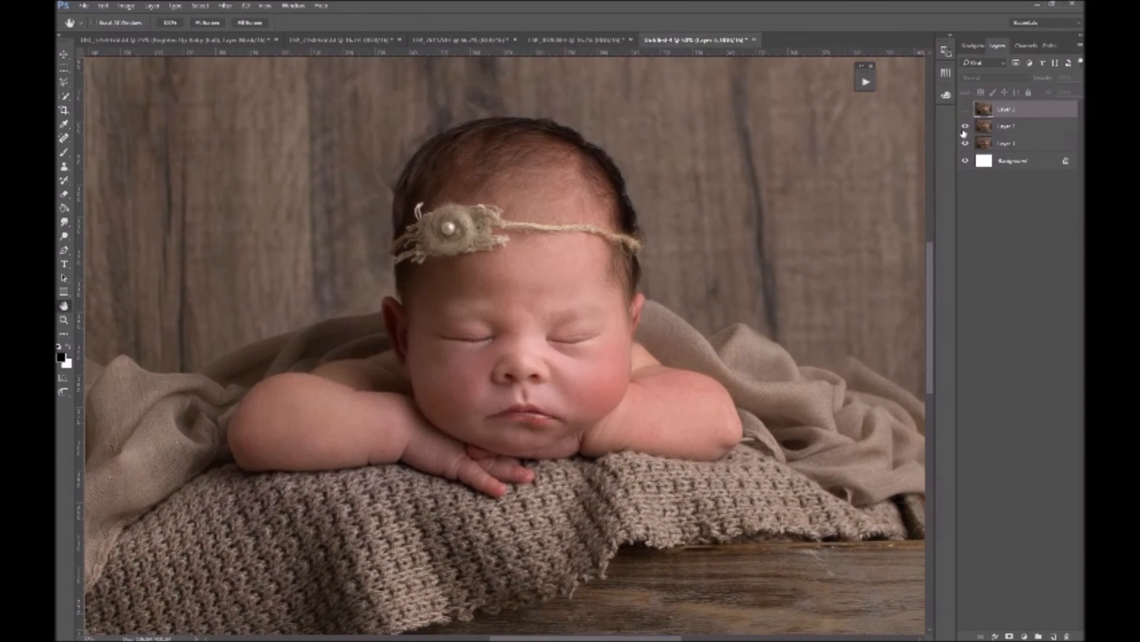
left_click(965, 109)
key("z")
left_click(648, 330, "alt")
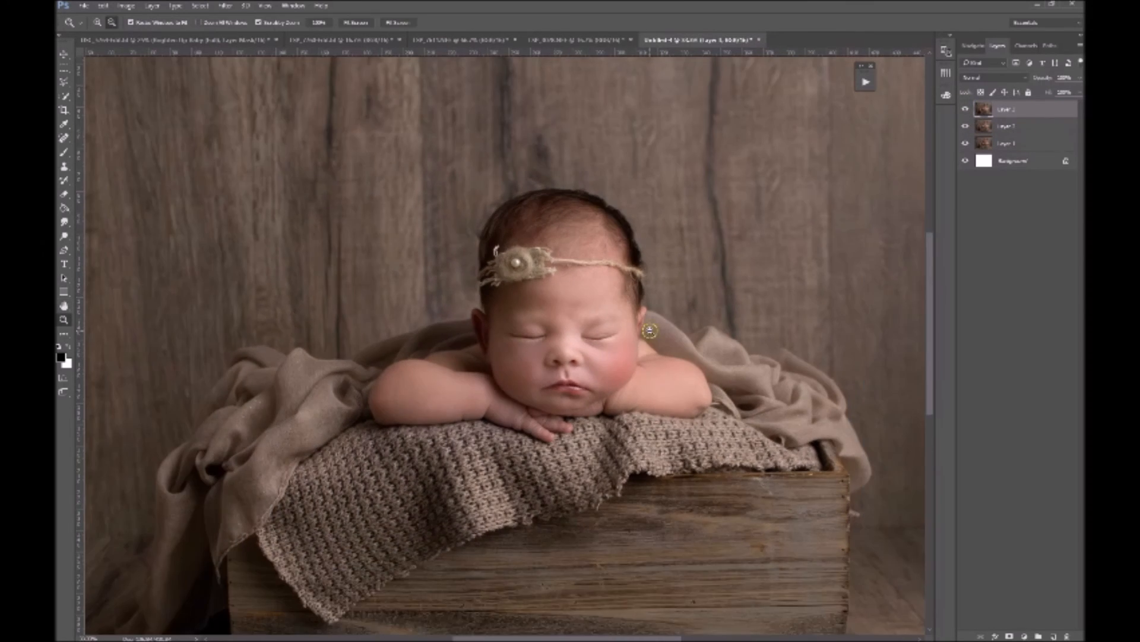
left_click(648, 330, "alt")
Step: Hide the middle version and repeatedly toggle the top layer to compare the original photo with the final edit
left_click(964, 127)
left_click(965, 110)
left_click(965, 110)
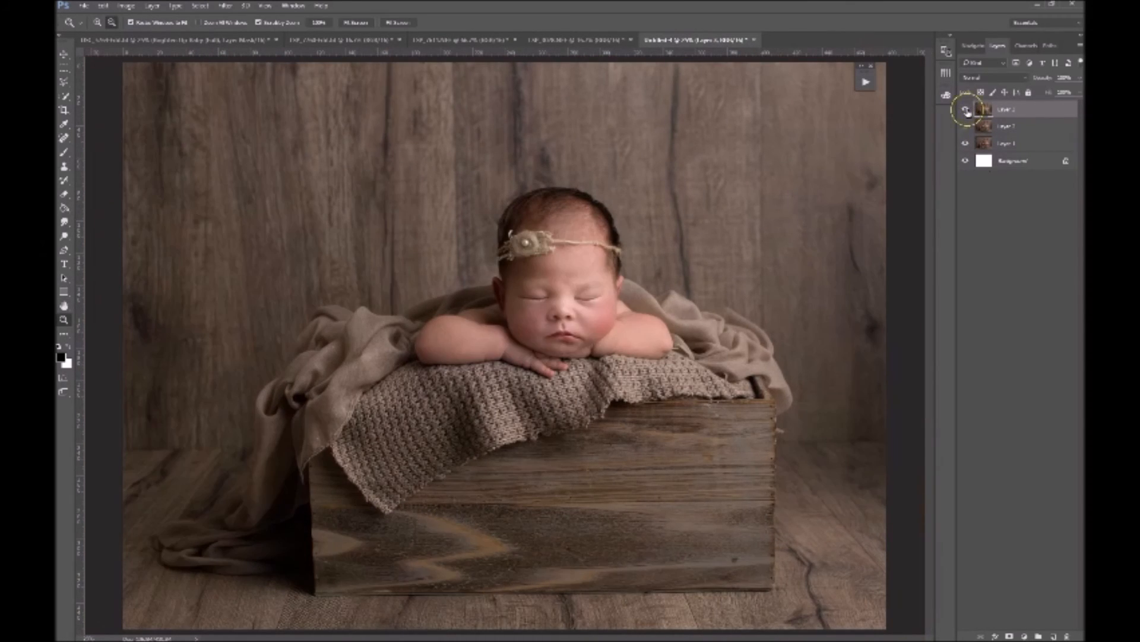
left_click(967, 111)
left_click(966, 110)
left_click(966, 111)
left_click(966, 110)
left_click(967, 111)
left_click(966, 111)
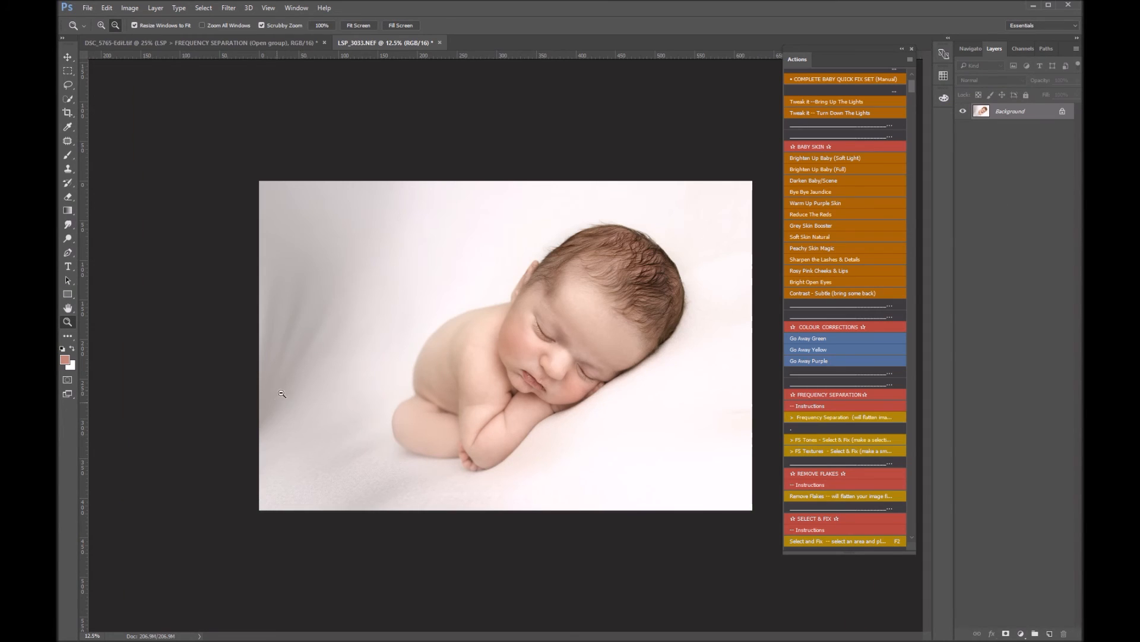
Step: Run the Frequency Separation action on LSP_3033.NEF, dismiss its instructions and activate the Patch tool for the tones layer
left_click(837, 417)
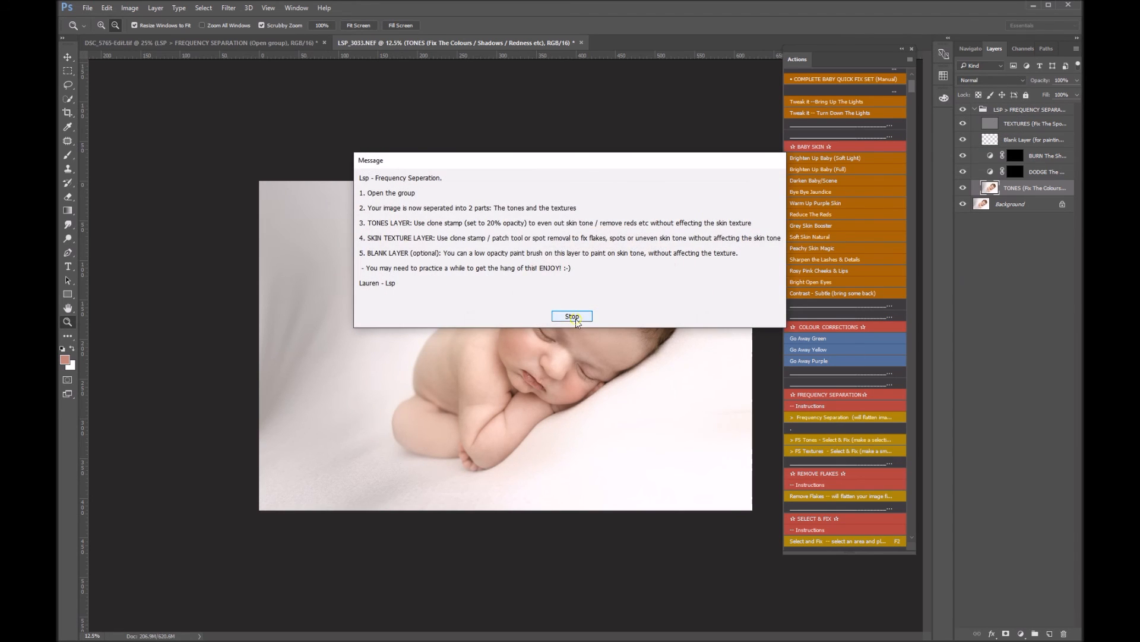
left_click(572, 317)
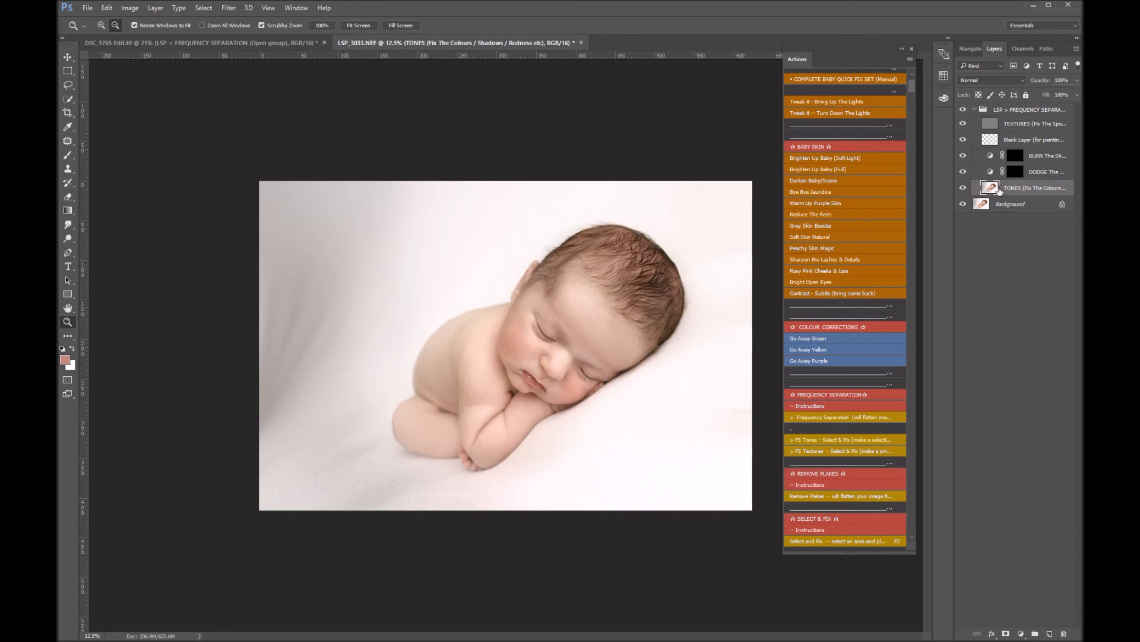
key("j")
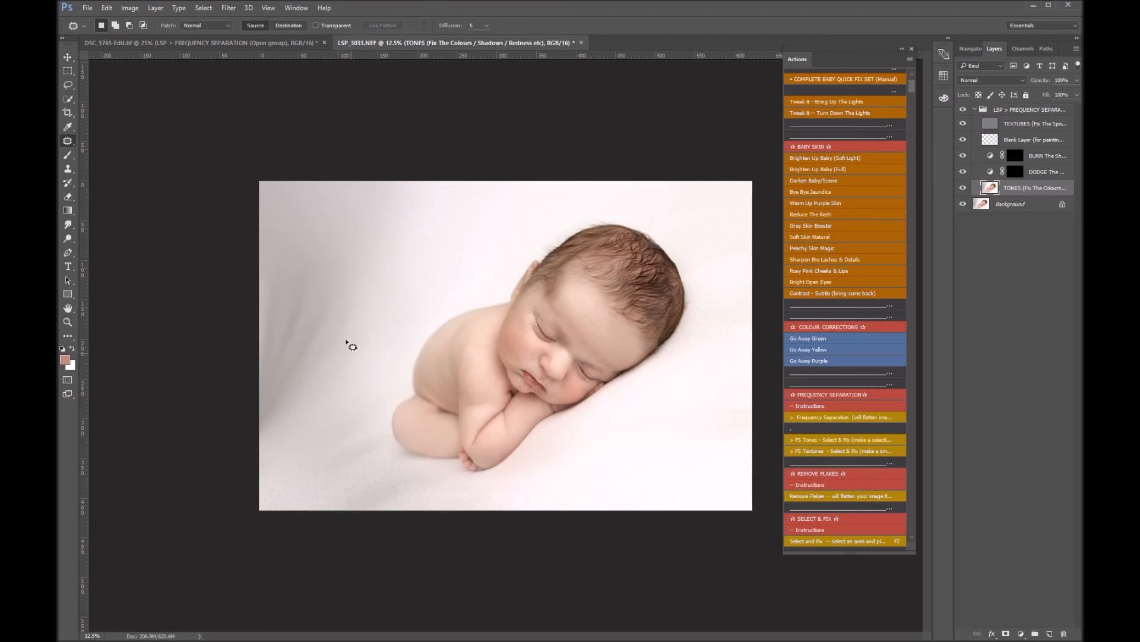
Step: Patch the grey creases in the upper backdrop on the tones layer, using clean backdrop areas as the source
left_click_drag(347, 263, 352, 297)
mouse_move(323, 343)
left_mouse_down()
mouse_move(395, 281)
mouse_move(430, 276)
mouse_move(424, 243)
left_mouse_up()
left_click_drag(330, 191, 255, 181)
left_click_drag(361, 266, 461, 243)
left_click(432, 284)
mouse_move(349, 169)
left_mouse_down()
mouse_move(204, 213)
mouse_move(228, 172)
left_mouse_up()
mouse_move(350, 222)
left_mouse_down()
mouse_move(457, 240)
mouse_move(483, 291)
left_mouse_up()
Step: Patch the shadows and creases in the lower backdrop beside the baby's legs on the tones layer
left_click(379, 333)
mouse_move(386, 426)
left_mouse_down()
mouse_move(310, 417)
mouse_move(384, 389)
left_mouse_up()
mouse_move(344, 468)
left_mouse_down()
mouse_move(351, 374)
mouse_move(360, 348)
left_mouse_up()
left_click(303, 389)
mouse_move(273, 384)
left_mouse_down()
mouse_move(239, 372)
mouse_move(267, 375)
left_mouse_up()
left_click_drag(281, 433, 338, 345)
left_click(446, 538)
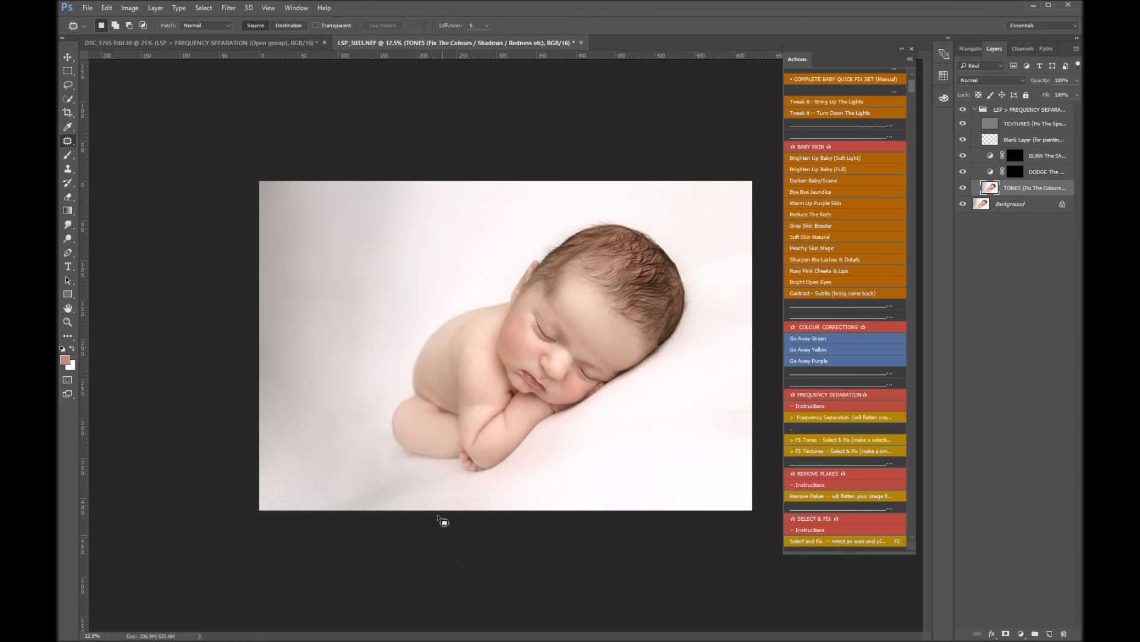
Step: Patch the uneven shading on the blanket along the photo's lower edge with smoother backdrop tones
left_click_drag(466, 523, 455, 515)
left_click_drag(419, 492, 288, 315)
left_click(336, 406)
mouse_move(340, 523)
left_mouse_down()
mouse_move(356, 511)
mouse_move(324, 381)
left_mouse_up()
left_click(319, 382)
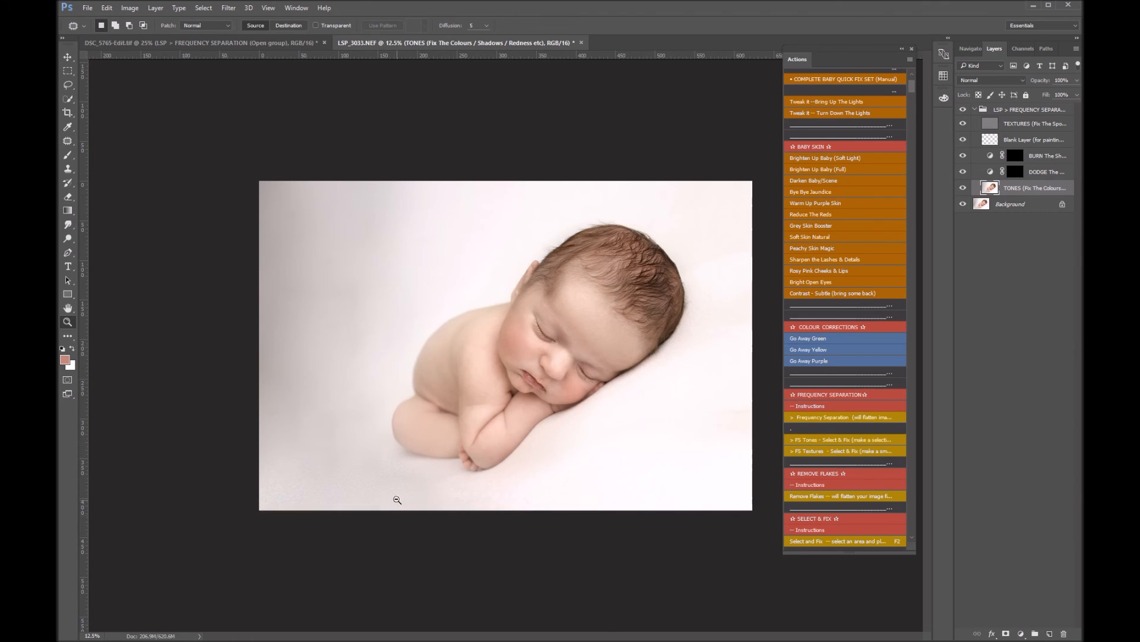
Step: Inspect the blanket's texture up close, then compare the backdrop with and without the frequency separation group
key("z")
left_click(392, 497)
left_click(326, 520)
left_click(324, 520)
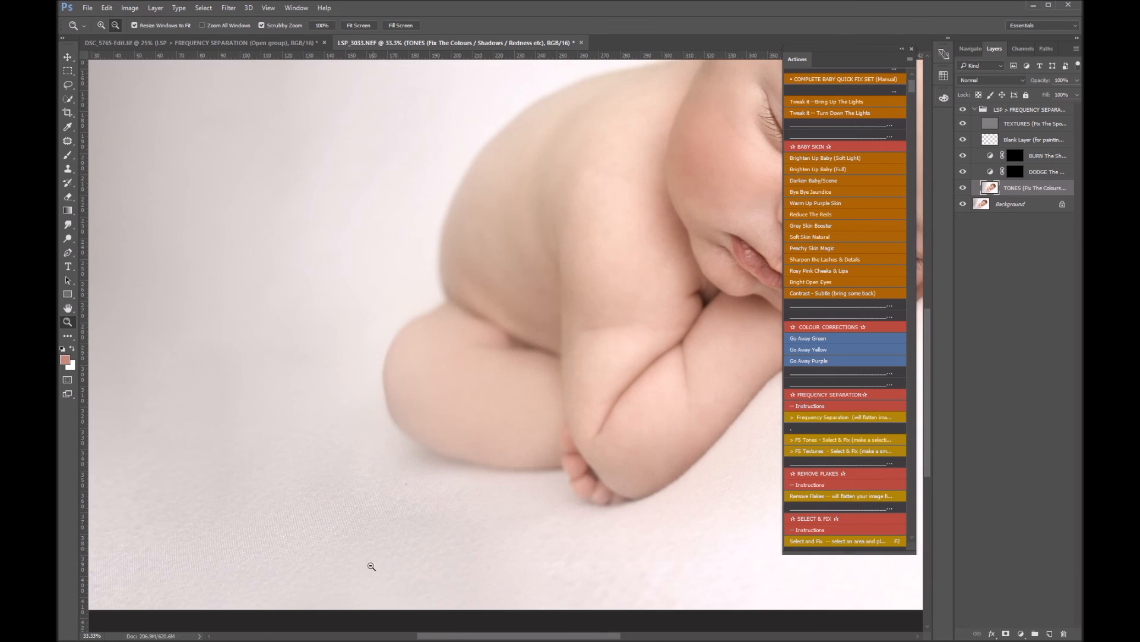
left_click(295, 565)
left_click(369, 501)
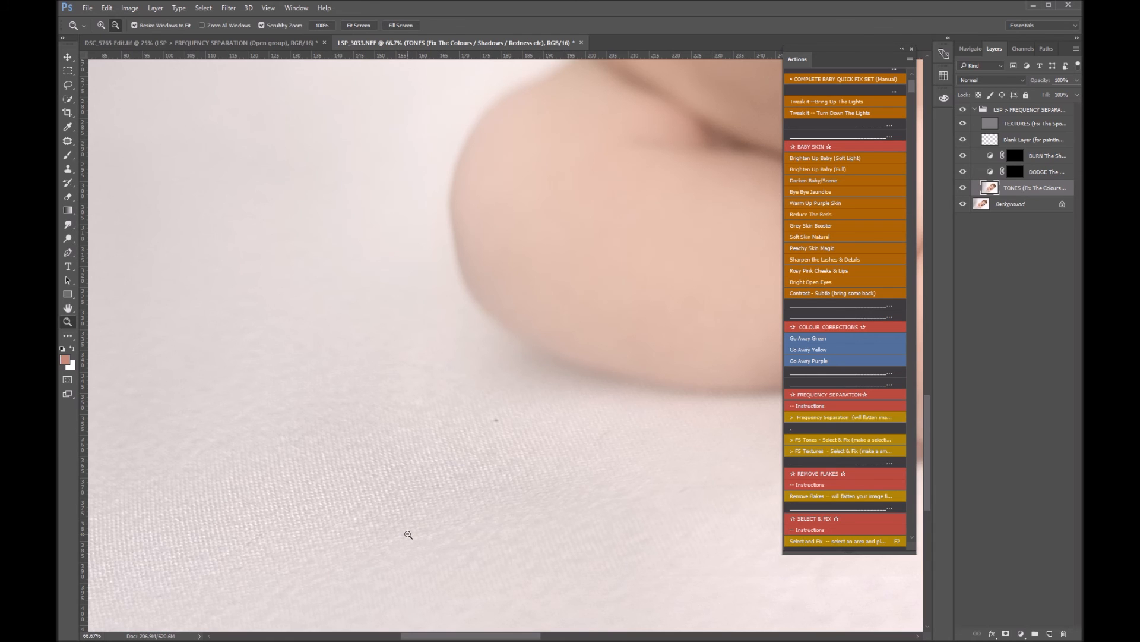
left_click_drag(441, 464, 438, 465)
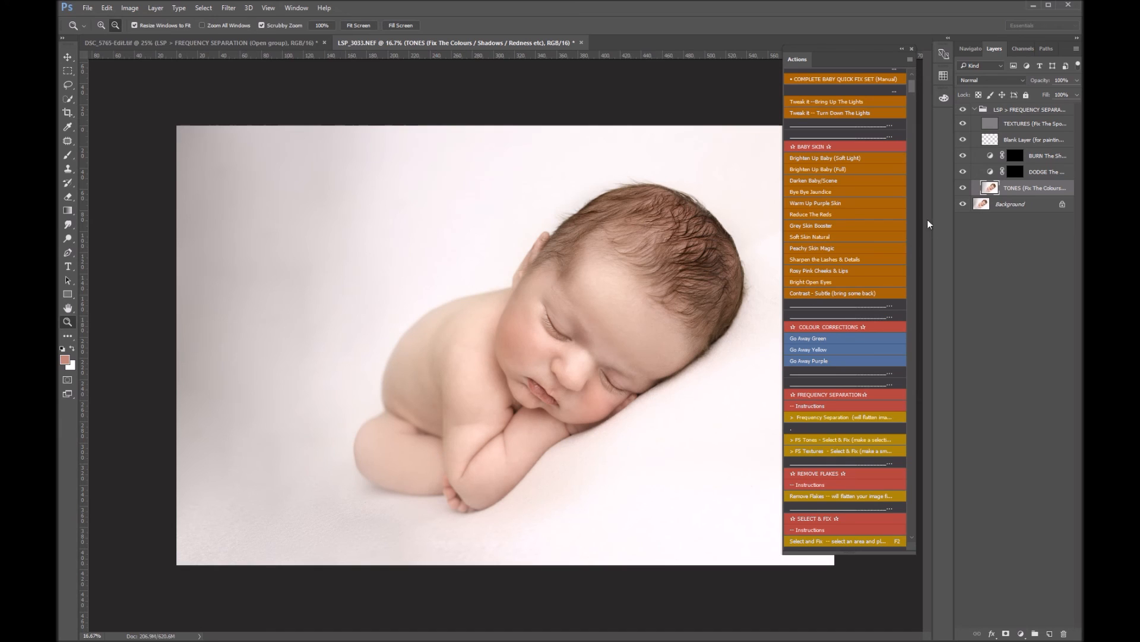
left_click(974, 110)
left_click(963, 110)
left_click(963, 110)
left_click(963, 110)
left_click(963, 110)
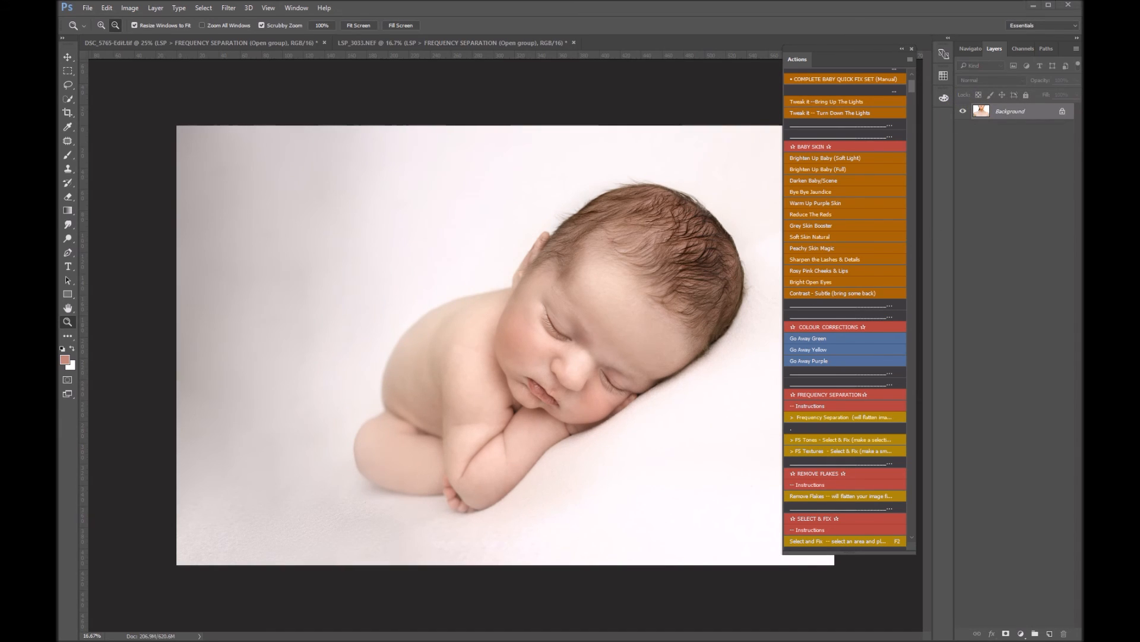
Step: Run the Frequency Separation action on PREGNANCY_STUDRET_LSP.jpg, dismiss its instructions, collapse the action list and activate the Patch tool
left_click_drag(58, 172, 472, 44)
left_click_drag(577, 377, 674, 441)
left_click(843, 417)
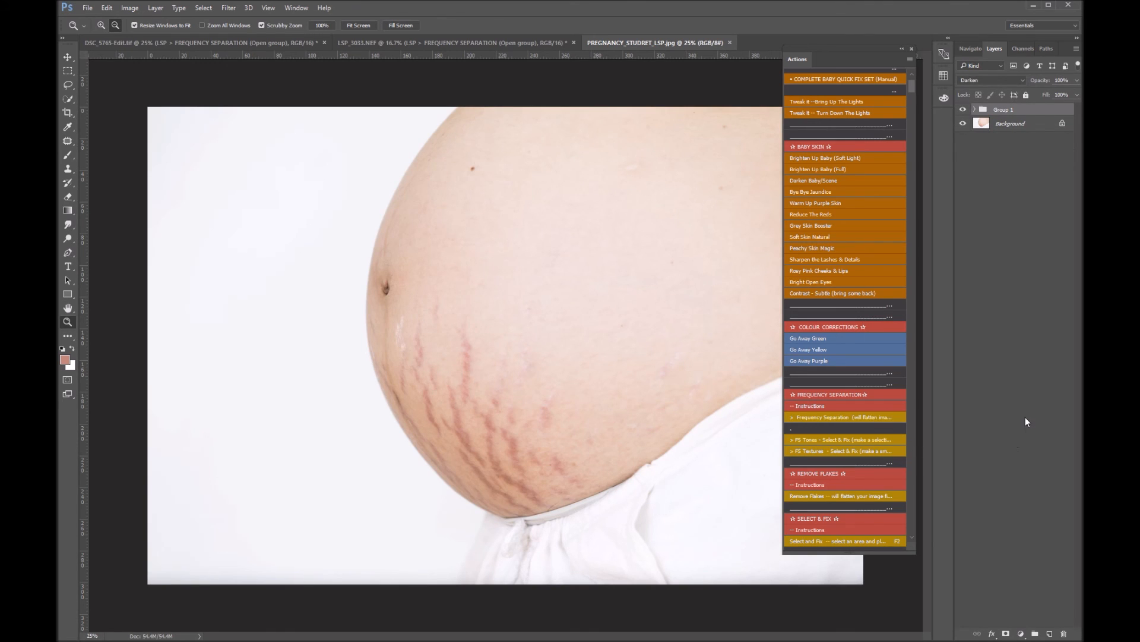
left_click(567, 318)
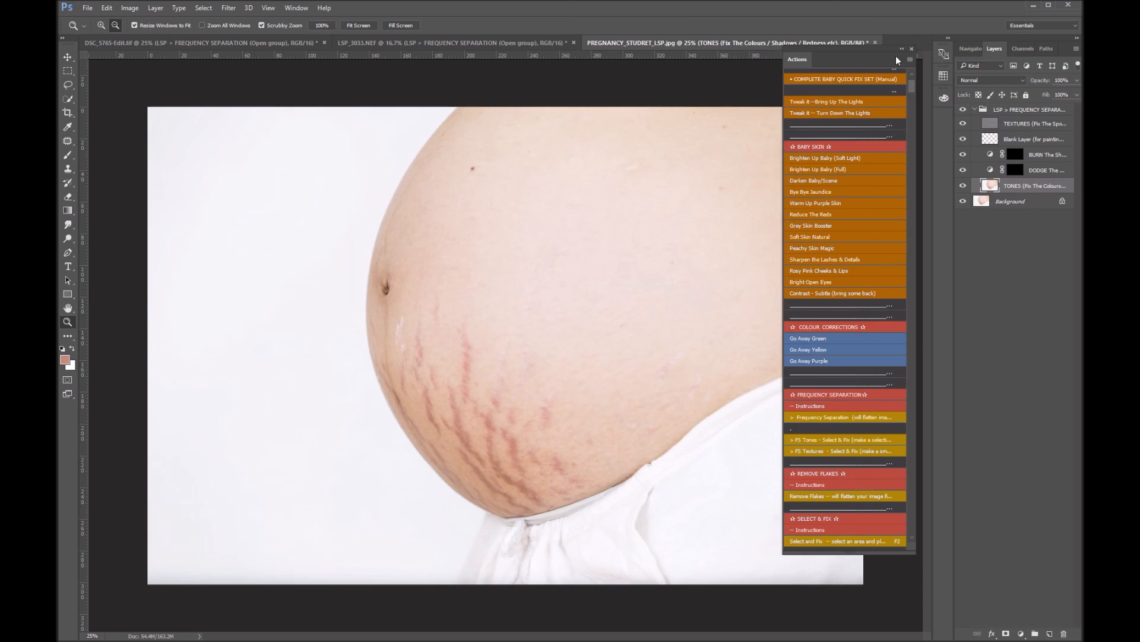
left_click(904, 50)
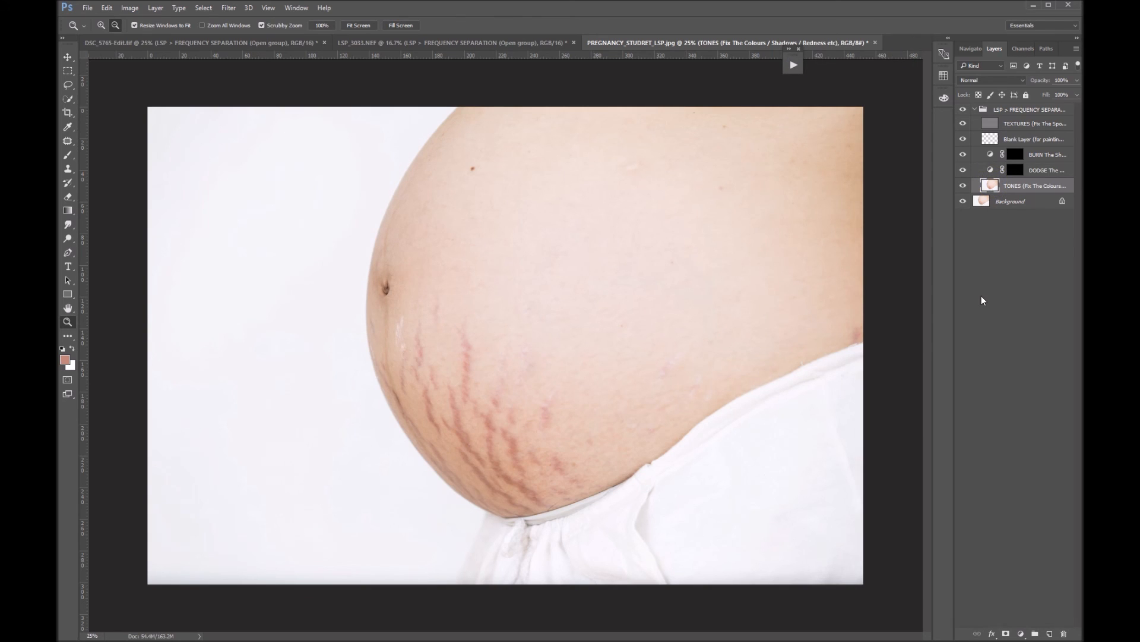
key("j")
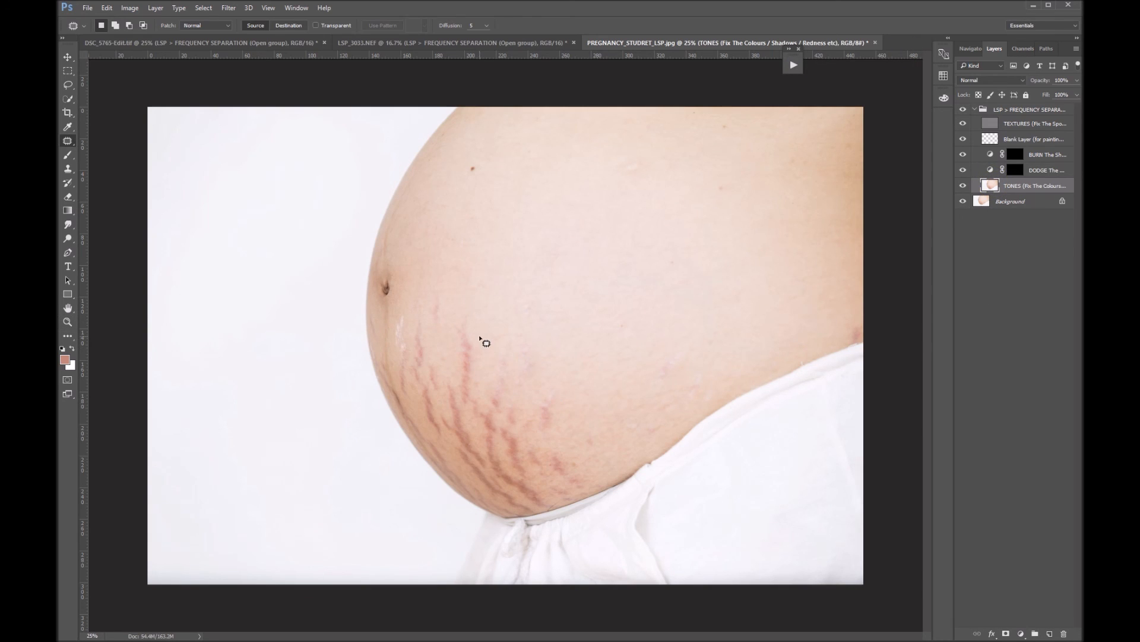
Step: Patch the main red stretch marks on the lower belly on the tones layer, using clean skin as the source
mouse_move(509, 455)
left_mouse_down()
mouse_move(509, 480)
mouse_move(470, 461)
left_mouse_up()
mouse_move(432, 390)
left_mouse_down()
mouse_move(433, 354)
mouse_move(477, 325)
left_mouse_up()
mouse_move(491, 438)
left_mouse_down()
mouse_move(565, 384)
mouse_move(567, 405)
left_mouse_up()
mouse_move(554, 344)
left_mouse_down()
mouse_move(582, 457)
mouse_move(547, 349)
mouse_move(603, 332)
left_mouse_up()
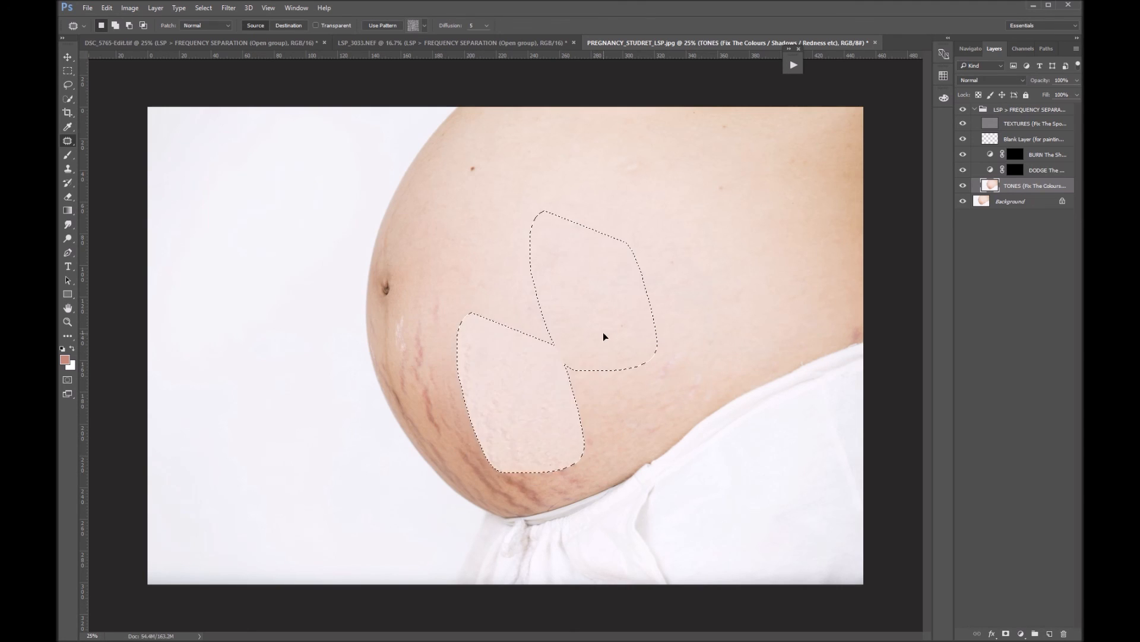
left_click(592, 373)
mouse_move(721, 326)
left_mouse_down()
mouse_move(645, 424)
mouse_move(630, 334)
left_mouse_up()
left_click_drag(654, 382, 608, 328)
left_click(617, 316)
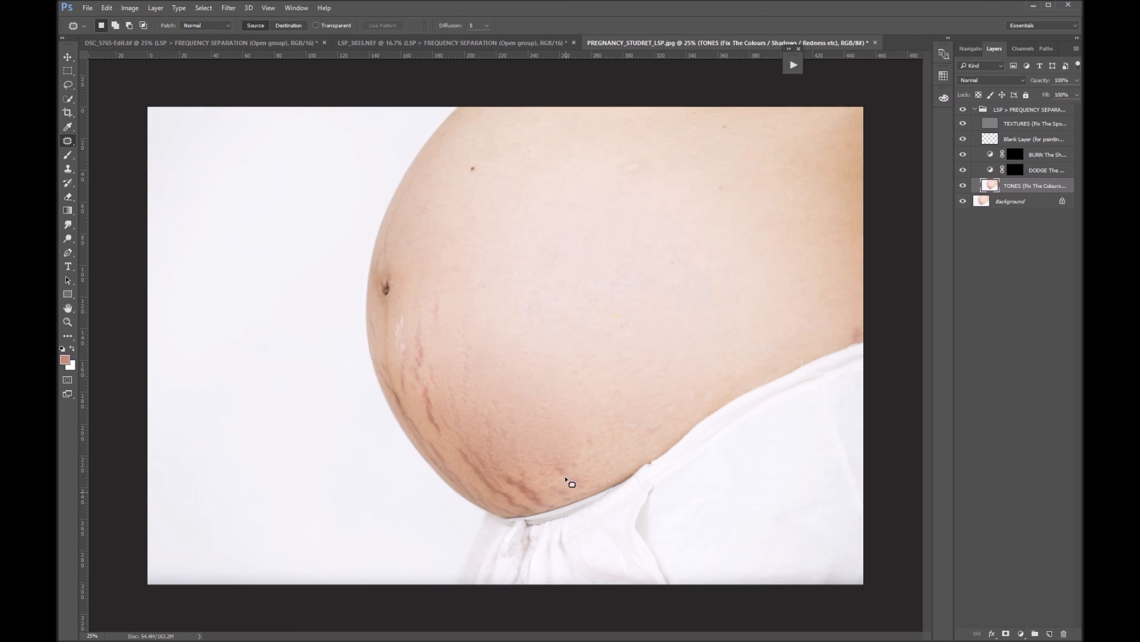
Step: Reopen the action list and retouch the remaining stretch marks along the belly's lower edge on the tones layer
left_click_drag(576, 467, 547, 455)
left_click(794, 64)
left_click_drag(708, 61, 815, 73)
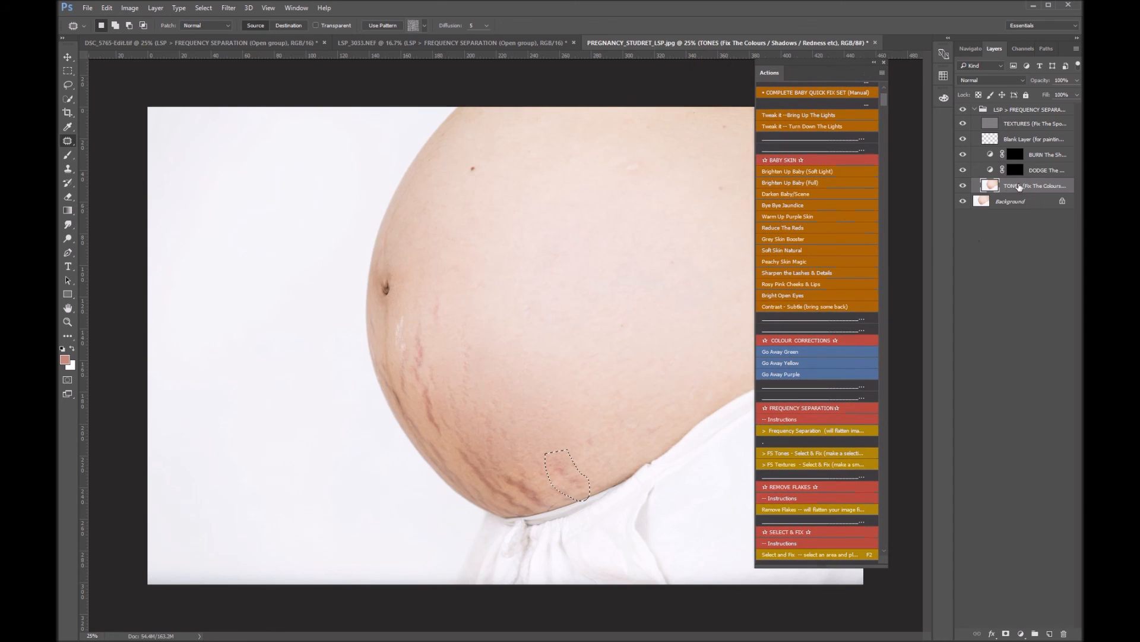
key("ctrl+d")
mouse_move(579, 472)
left_mouse_down()
mouse_move(593, 495)
mouse_move(556, 481)
mouse_move(585, 461)
mouse_move(588, 493)
left_mouse_up()
mouse_move(616, 458)
left_mouse_down()
mouse_move(573, 499)
mouse_move(538, 506)
mouse_move(517, 495)
mouse_move(550, 450)
left_mouse_up()
left_click(523, 432)
left_click_drag(490, 445, 516, 505)
left_click_drag(456, 444, 456, 447)
Step: Outline the stretch marks on the lower belly and below the navel, running FS Tones - Select & Fix on each area
mouse_move(447, 386)
left_mouse_down()
mouse_move(458, 466)
mouse_move(425, 381)
left_mouse_up()
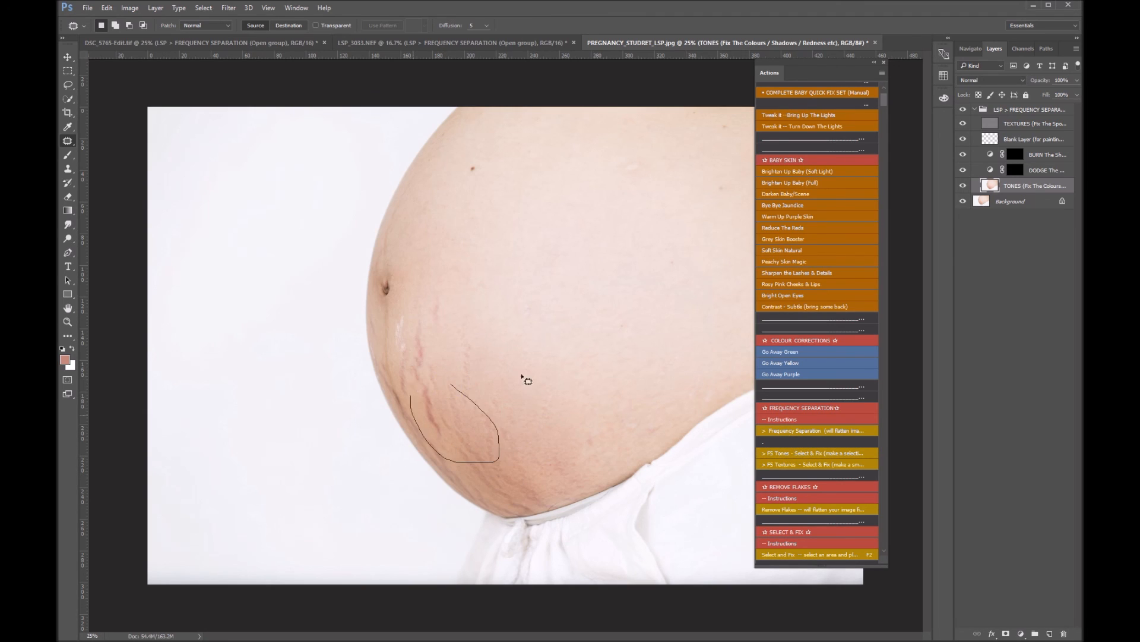
left_click(805, 455)
mouse_move(445, 341)
left_mouse_down()
mouse_move(394, 376)
mouse_move(498, 314)
left_mouse_up()
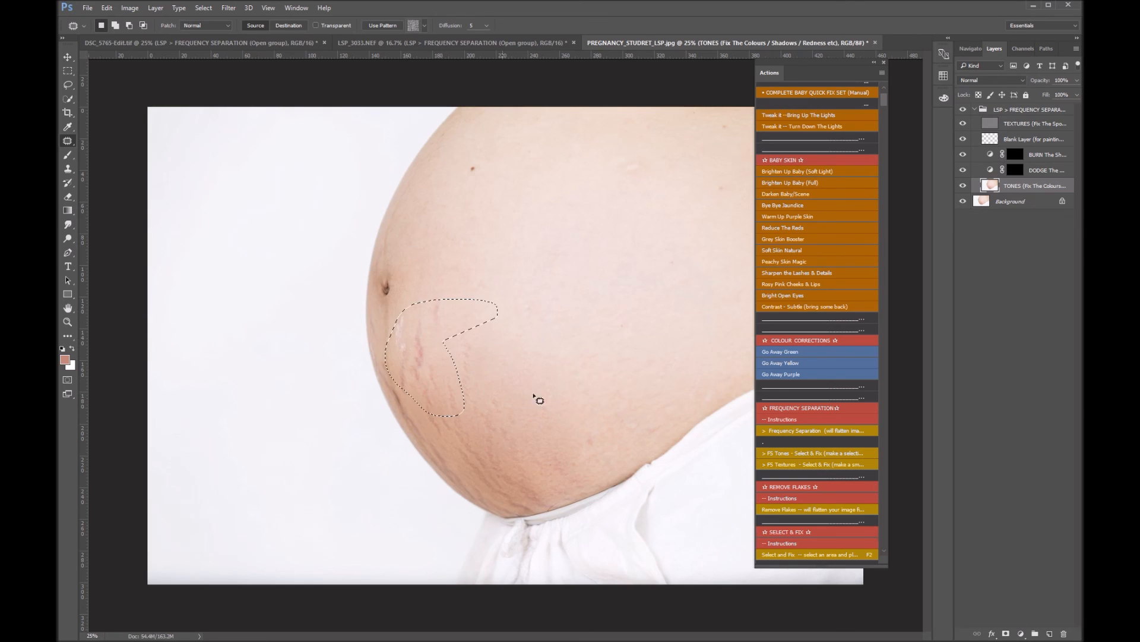
left_click(818, 444)
Step: Outline the marks along the belly's outer lower edge and even out their colour on the tones layer with the Select & Fix actions
left_click_drag(447, 423, 494, 491)
left_click_drag(410, 424, 390, 368)
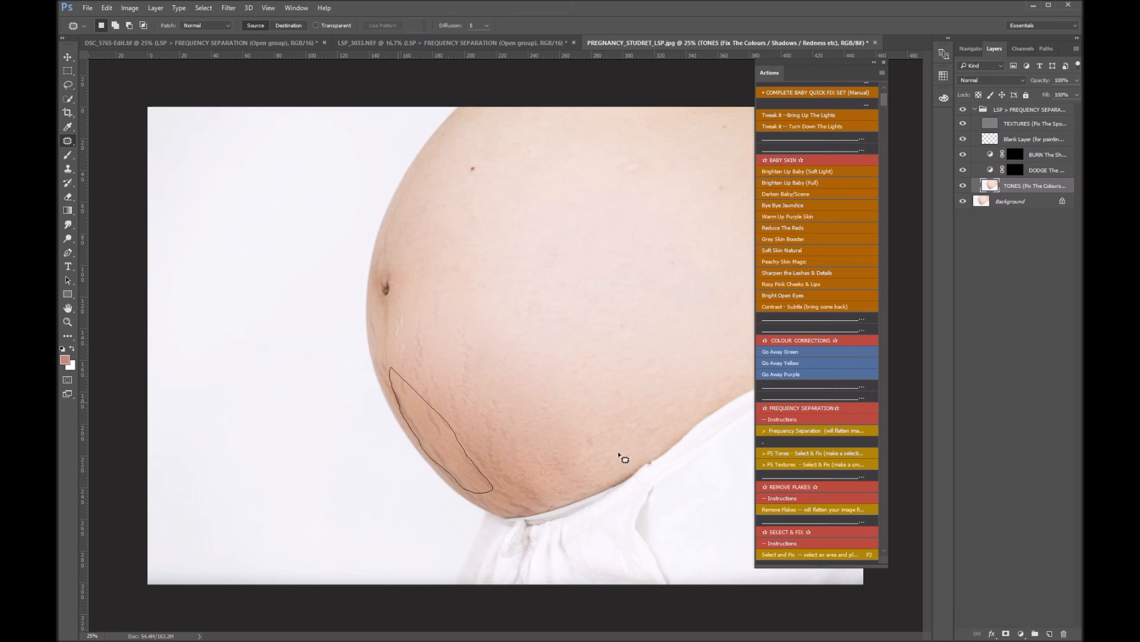
left_click(792, 450)
mouse_move(383, 375)
left_mouse_down()
mouse_move(415, 368)
mouse_move(379, 376)
mouse_move(453, 466)
mouse_move(446, 443)
left_mouse_up()
key("F2")
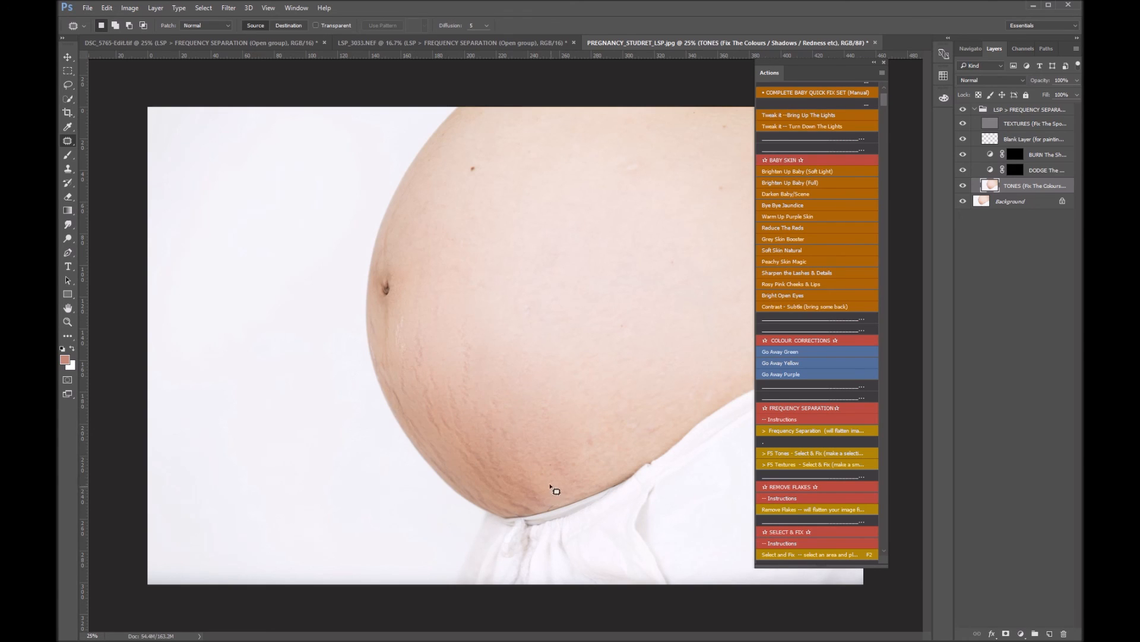
Step: Hide the textures layer and clone clean skin tone along the belly's lower edge with a larger Clone Stamp brush at 0% hardness
left_click(963, 124)
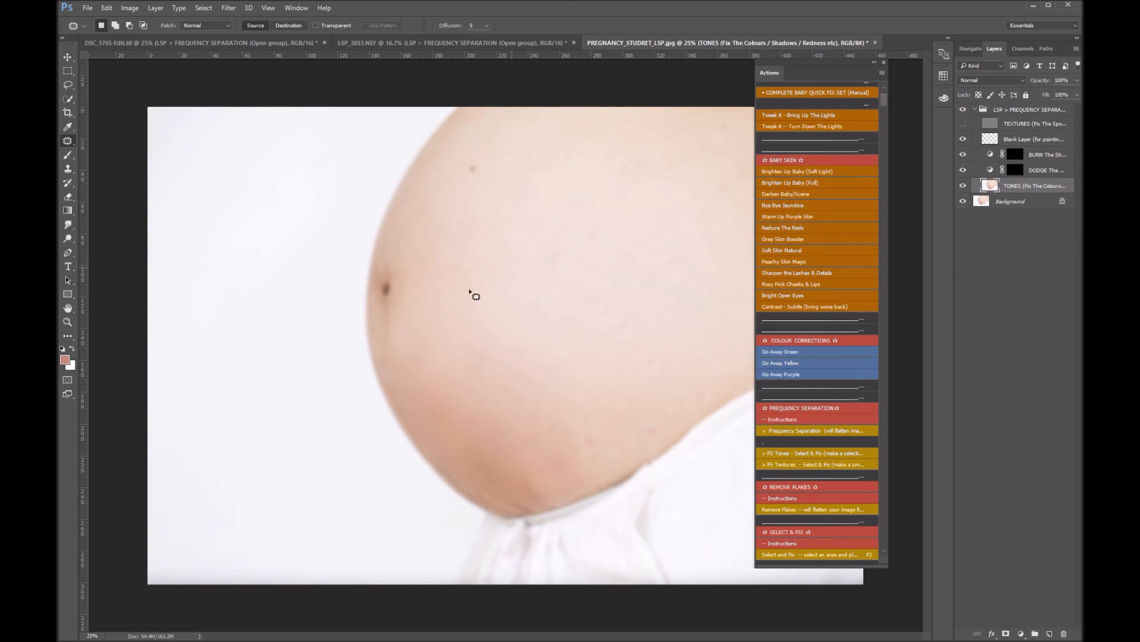
key("s")
right_click(517, 469)
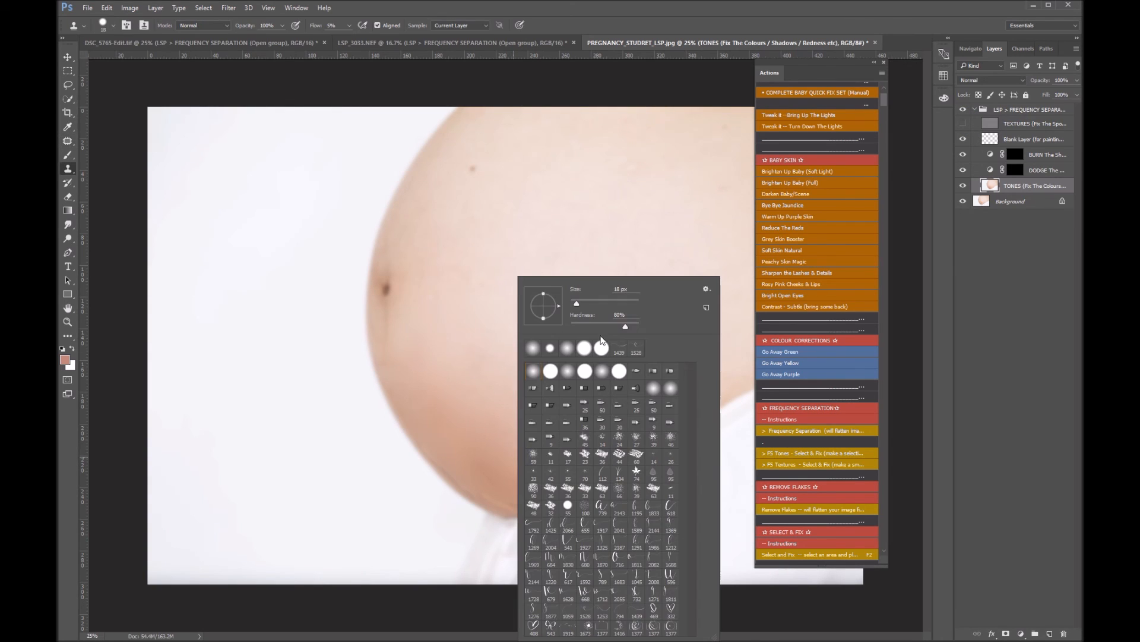
left_click_drag(601, 326, 569, 327)
left_click(603, 304)
key("Return")
left_click_drag(461, 481, 445, 470)
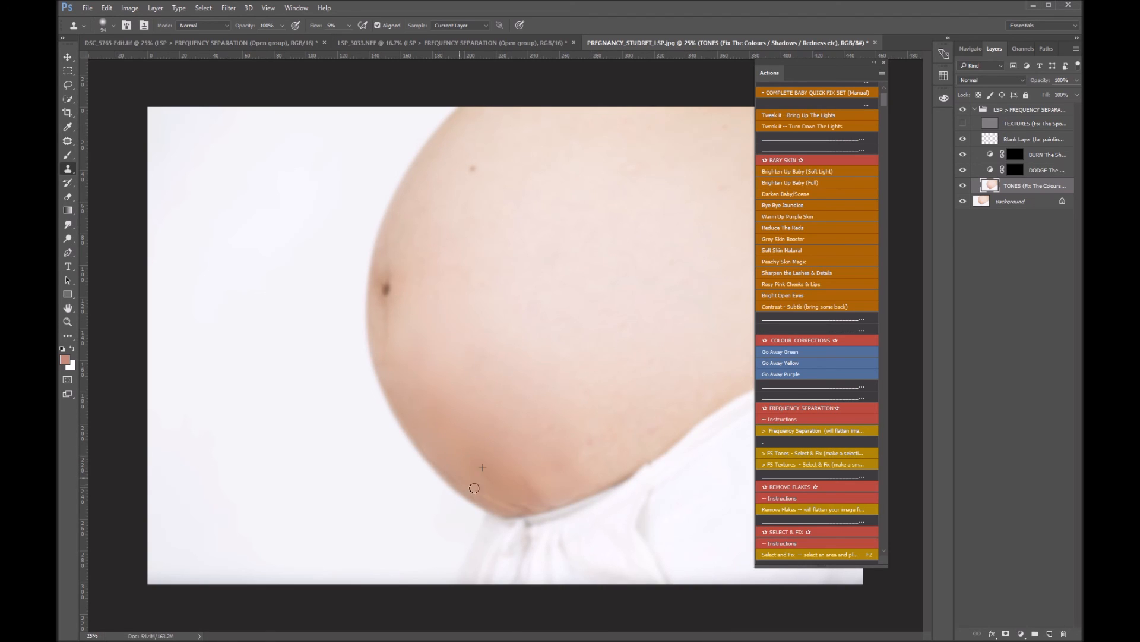
left_click(489, 484, "alt")
left_click_drag(476, 493, 457, 482)
Step: Resample nearby skin and clone over the uneven tones at the bottom of the belly on the tones layer
right_click(510, 457)
left_click(499, 420, "alt")
left_click(475, 477, "alt")
mouse_move(498, 495)
left_mouse_down()
mouse_move(532, 504)
mouse_move(512, 489)
mouse_move(542, 487)
mouse_move(511, 488)
mouse_move(536, 497)
mouse_move(572, 485)
mouse_move(476, 483)
mouse_move(432, 446)
mouse_move(472, 493)
mouse_move(501, 496)
left_mouse_up()
left_click(476, 474, "alt")
mouse_move(473, 460)
left_mouse_down()
mouse_move(499, 466)
mouse_move(484, 451)
left_mouse_up()
Step: Blend the tones across the lower and central belly with an adjusted soft Clone Stamp brush, and show the textures layer again
right_click(479, 415)
left_click_drag(583, 303, 593, 303)
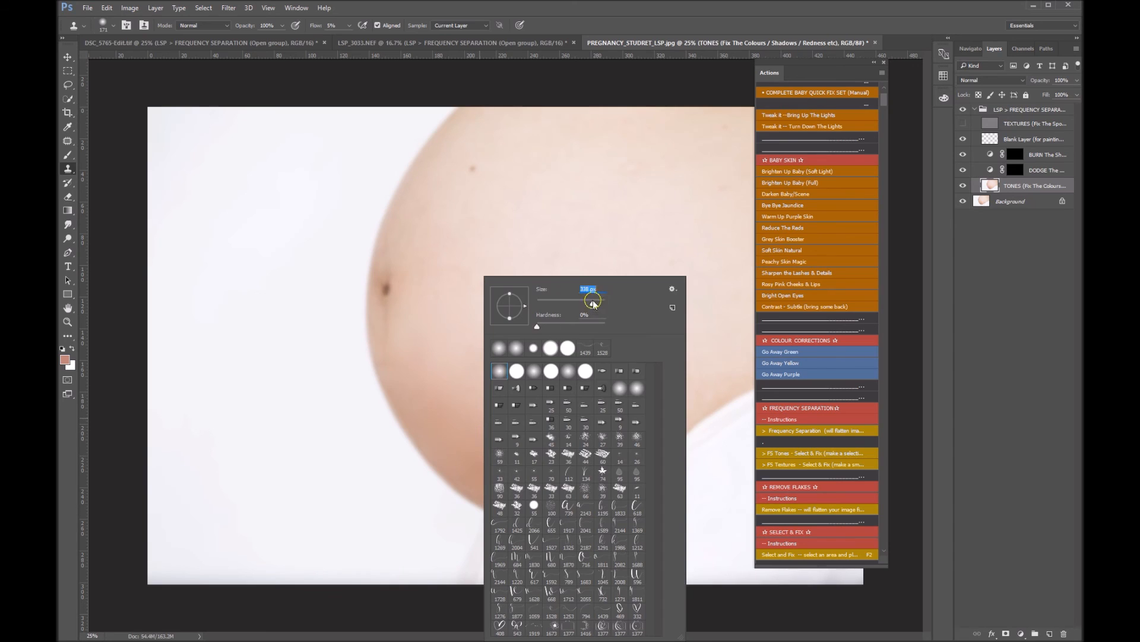
left_click(479, 377)
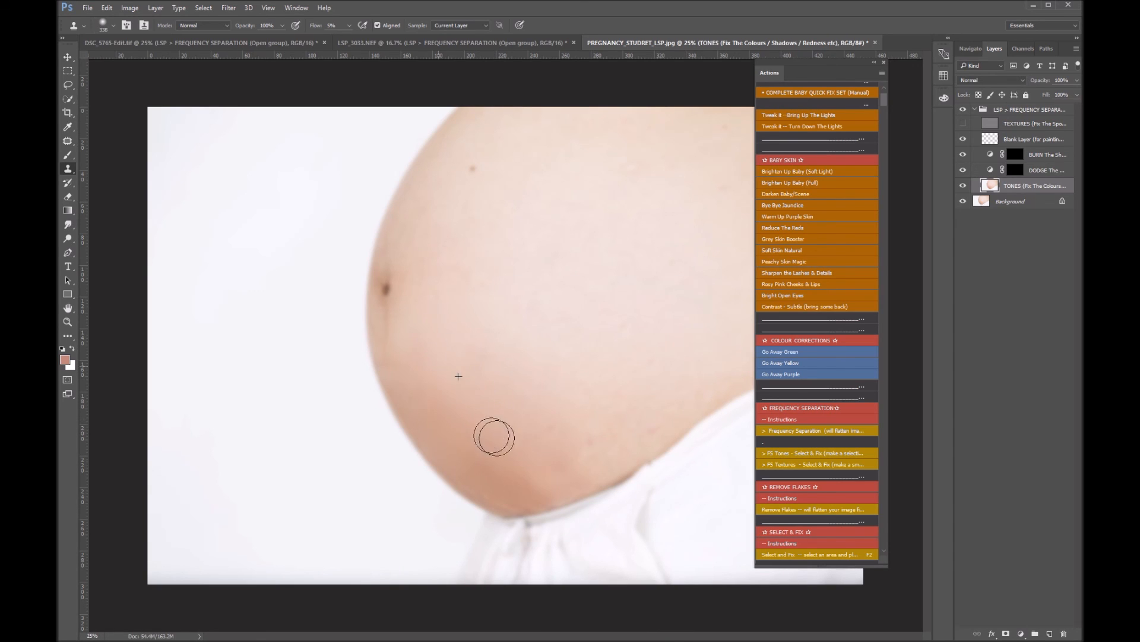
mouse_move(553, 459)
left_mouse_down()
mouse_move(591, 449)
mouse_move(573, 454)
mouse_move(628, 399)
mouse_move(602, 405)
mouse_move(581, 435)
mouse_move(626, 418)
mouse_move(604, 437)
mouse_move(626, 422)
left_mouse_up()
left_click(628, 400, "alt")
mouse_move(544, 397)
left_mouse_down()
mouse_move(532, 402)
mouse_move(542, 385)
left_mouse_up()
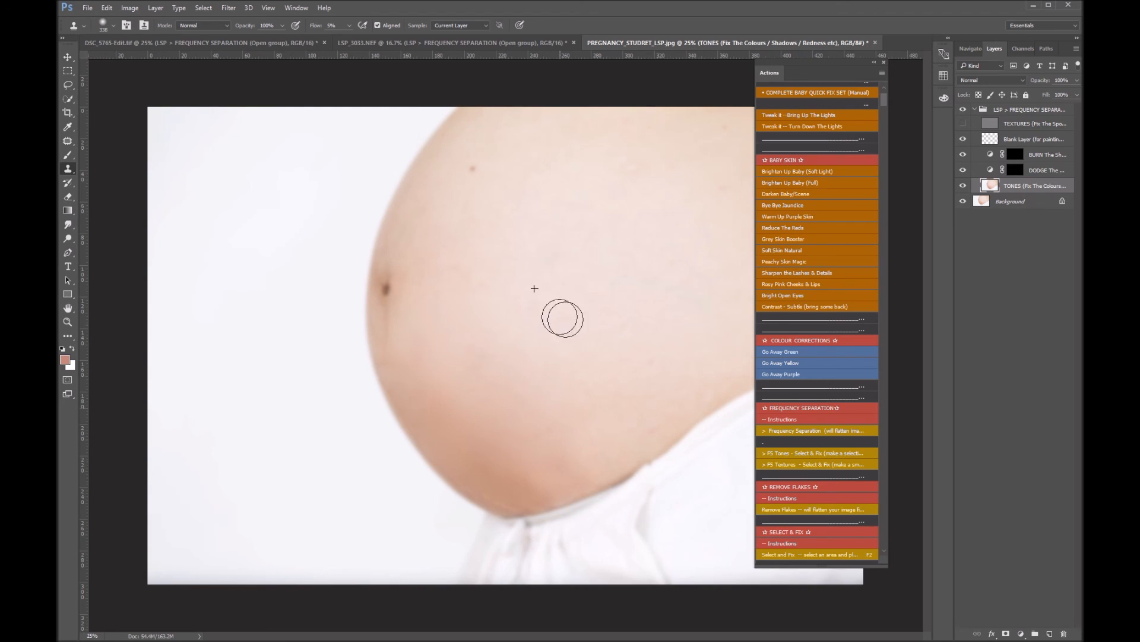
left_click(963, 123)
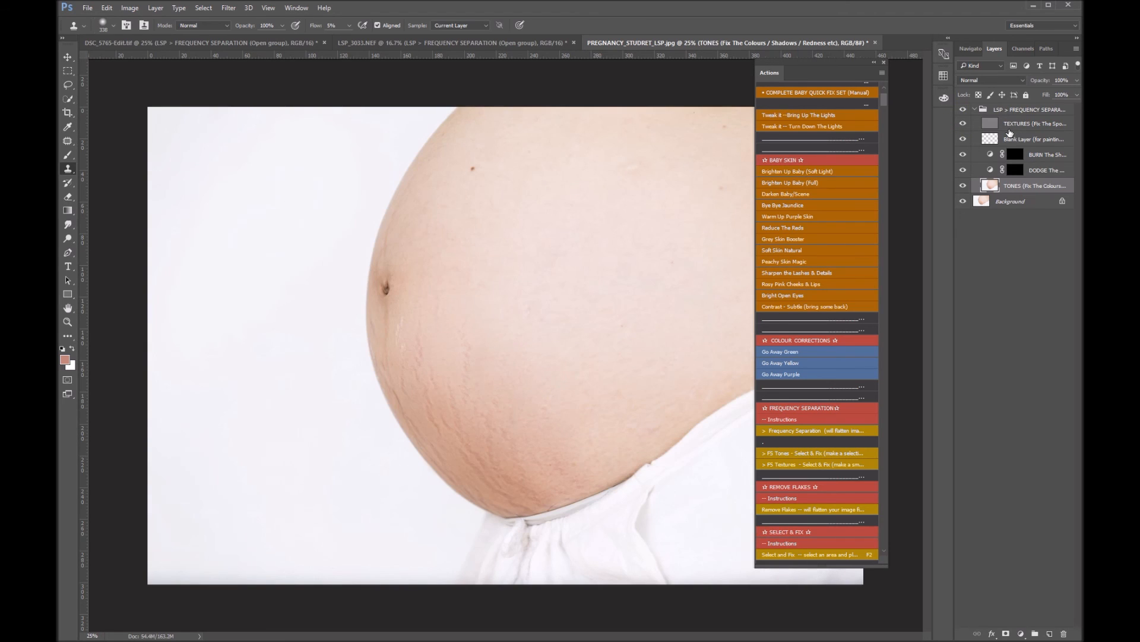
Step: Collapse the frequency separation group and compare the belly with and without its tone corrections
left_click(974, 109)
left_click(963, 108)
left_click(964, 109)
left_click(964, 108)
left_click(963, 108)
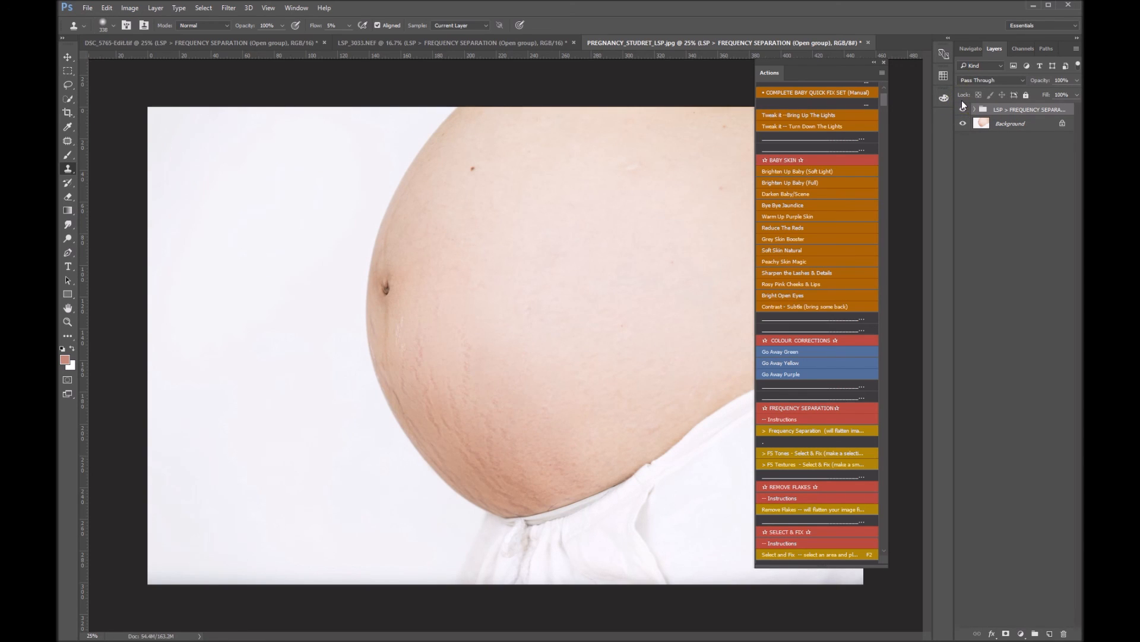
left_click(963, 108)
Step: Select the textures layer in the group and patch the stretch mark texture on the belly's front with the Patch tool
left_click(975, 109)
left_click(1033, 124)
key("j")
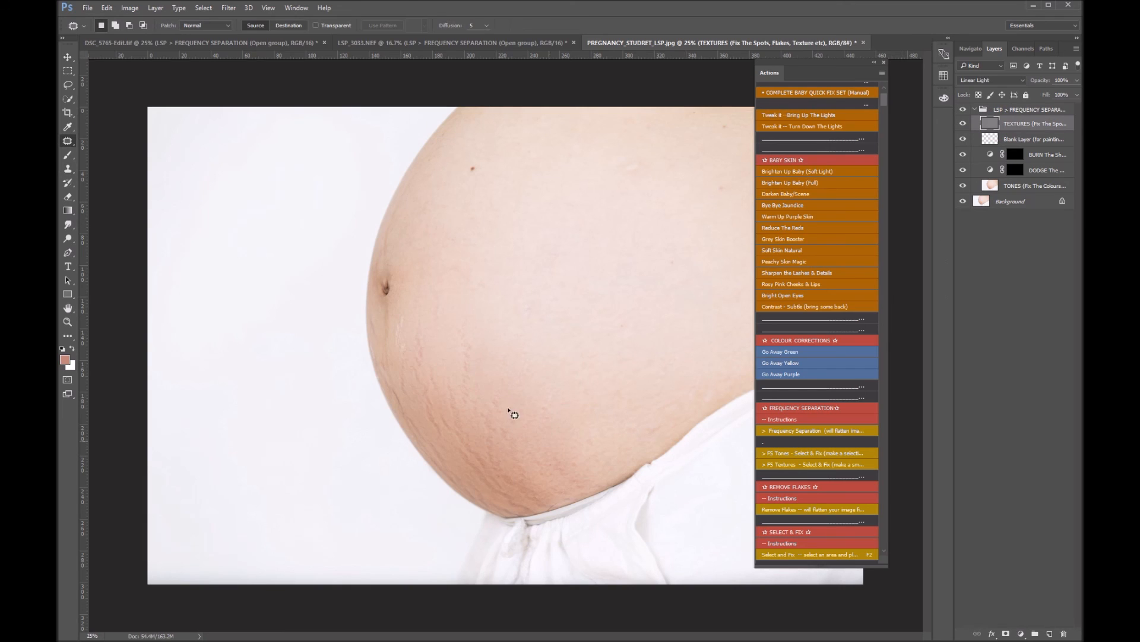
mouse_move(472, 403)
left_mouse_down()
mouse_move(470, 345)
mouse_move(485, 339)
mouse_move(474, 320)
left_mouse_up()
left_click_drag(468, 349, 512, 362)
mouse_move(500, 400)
left_mouse_down()
mouse_move(540, 486)
mouse_move(479, 400)
mouse_move(500, 401)
left_mouse_up()
mouse_move(490, 457)
left_mouse_down()
mouse_move(476, 395)
mouse_move(546, 400)
mouse_move(546, 383)
mouse_move(624, 392)
mouse_move(609, 359)
mouse_move(570, 385)
mouse_move(475, 387)
mouse_move(503, 463)
mouse_move(470, 466)
mouse_move(425, 419)
mouse_move(504, 402)
mouse_move(460, 442)
mouse_move(496, 392)
left_mouse_up()
mouse_move(445, 351)
left_mouse_down()
mouse_move(423, 401)
mouse_move(398, 369)
mouse_move(394, 309)
mouse_move(468, 365)
mouse_move(429, 335)
mouse_move(439, 284)
left_mouse_up()
Step: Smooth the texture at the lower belly near the white fabric using FS Textures - Select & Fix and the Patch tool
mouse_move(563, 454)
left_mouse_down()
mouse_move(597, 497)
mouse_move(562, 493)
left_mouse_up()
mouse_move(570, 450)
left_mouse_down()
mouse_move(589, 492)
mouse_move(558, 431)
left_mouse_up()
left_click(793, 464)
left_click_drag(547, 456, 572, 498)
left_click_drag(518, 454, 546, 455)
left_click_drag(562, 485, 575, 452)
key("ctrl+d")
Step: Patch the remaining stretch mark texture across the lower belly with smooth skin, deselecting after each repair
mouse_move(501, 457)
left_mouse_down()
mouse_move(530, 506)
mouse_move(469, 456)
mouse_move(497, 444)
left_mouse_up()
key("ctrl+d")
mouse_move(511, 486)
left_mouse_down()
mouse_move(532, 441)
mouse_move(535, 460)
left_mouse_up()
mouse_move(527, 454)
left_mouse_down()
mouse_move(527, 424)
mouse_move(561, 393)
mouse_move(543, 400)
left_mouse_up()
key("ctrl+d")
left_click_drag(549, 402, 500, 395)
key("ctrl+d")
mouse_move(494, 462)
left_mouse_down()
mouse_move(513, 493)
mouse_move(499, 509)
mouse_move(488, 463)
mouse_move(527, 444)
left_mouse_up()
key("ctrl+d")
Step: Patch the fine stretch mark lines along the belly's outer edge up close on the textures layer
key("z")
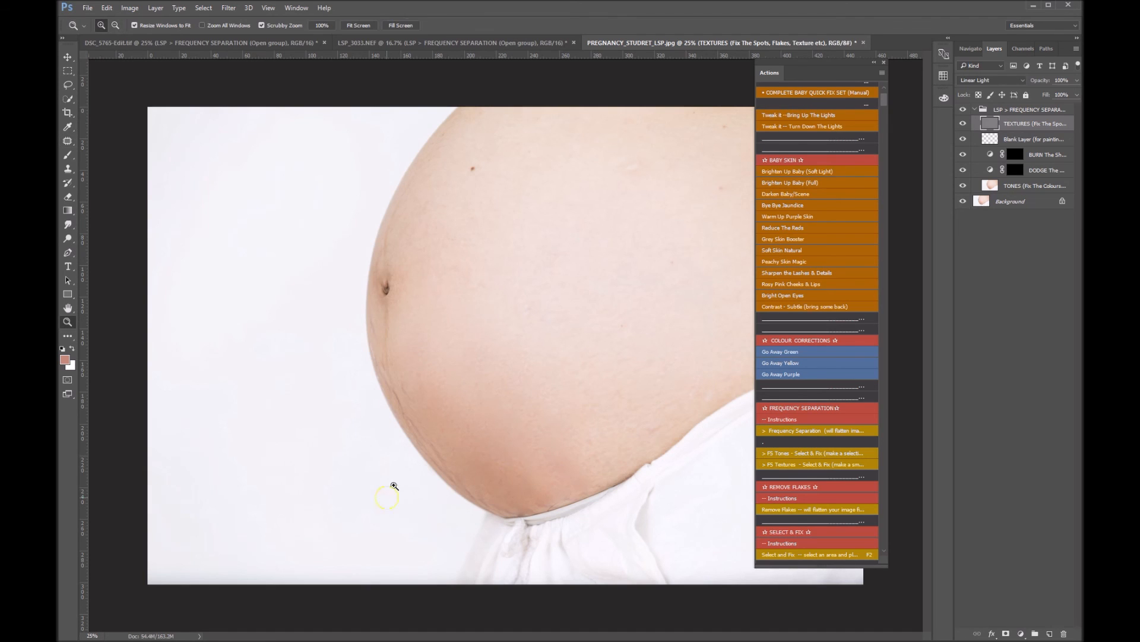
left_click(393, 482)
left_click(393, 466)
left_click(480, 431)
key("j")
mouse_move(474, 373)
left_mouse_down()
mouse_move(508, 449)
mouse_move(461, 447)
left_mouse_up()
mouse_move(425, 408)
left_mouse_down()
mouse_move(401, 343)
mouse_move(573, 350)
left_mouse_up()
mouse_move(414, 280)
left_mouse_down()
mouse_move(440, 358)
mouse_move(416, 378)
left_mouse_up()
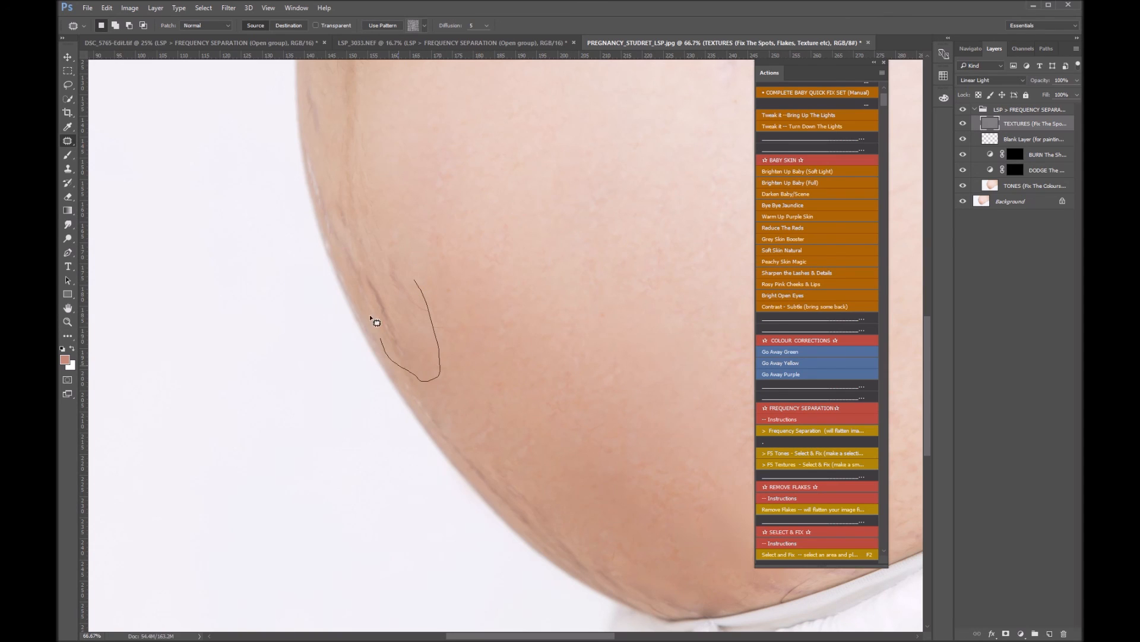
left_click_drag(338, 257, 331, 187)
left_click_drag(367, 288, 450, 296)
key("ctrl+d")
Step: Patch the creases and small marks at the belly's edge below the navel on the textures layer
scroll(460, 440, "up", 2)
left_click_drag(415, 344, 415, 550)
left_click_drag(343, 419, 337, 471)
left_click_drag(323, 407, 341, 419)
left_click_drag(345, 436, 417, 439)
key("ctrl+d")
left_click_drag(380, 519, 411, 406)
mouse_move(364, 379)
left_mouse_down()
mouse_move(379, 448)
mouse_move(360, 381)
mouse_move(369, 406)
left_mouse_up()
left_click_drag(354, 362, 367, 369)
left_click_drag(363, 383, 383, 337)
key("ctrl+d")
Step: Patch the leftover stretch mark texture along the belly's curved lower edge, down towards the white fabric
mouse_move(499, 539)
left_mouse_down()
mouse_move(443, 352)
mouse_move(419, 297)
left_mouse_up()
left_click_drag(423, 392, 454, 454)
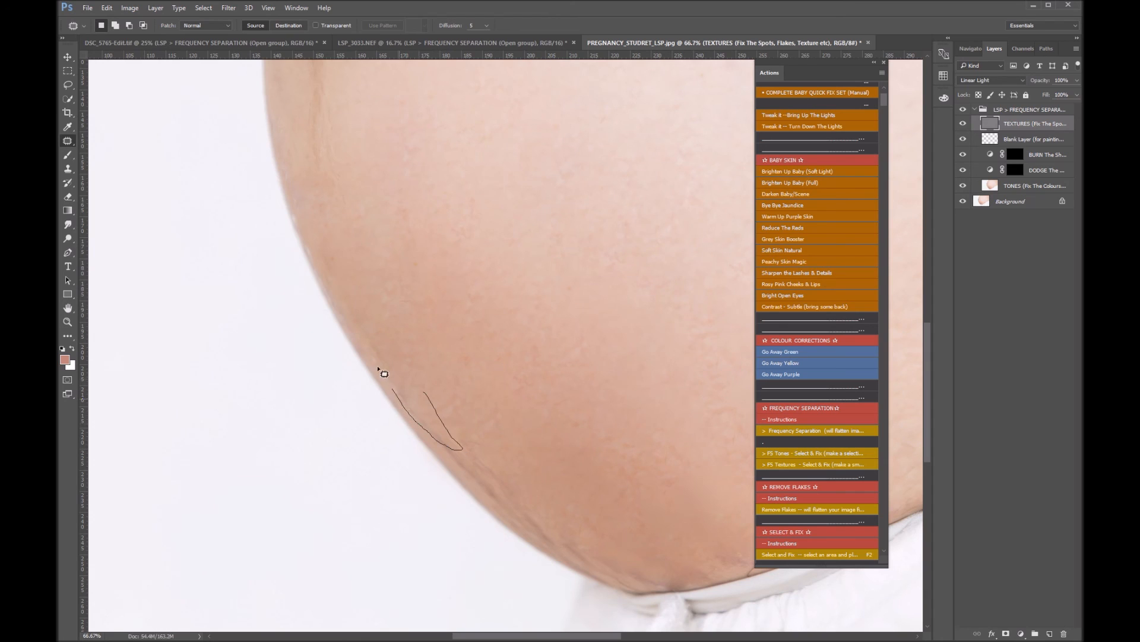
mouse_move(477, 420)
left_mouse_down()
mouse_move(499, 441)
mouse_move(533, 495)
mouse_move(509, 505)
left_mouse_up()
left_click_drag(425, 414, 470, 417)
left_click_drag(474, 469, 538, 441)
left_click_drag(540, 466, 577, 549)
mouse_move(512, 526)
left_mouse_down()
mouse_move(472, 467)
mouse_move(563, 489)
left_mouse_up()
key("ctrl+d")
Step: Patch the small texture marks on the underside of the belly, just above the fabric's waistline
mouse_move(623, 532)
left_mouse_down()
mouse_move(398, 406)
mouse_move(436, 455)
mouse_move(346, 419)
mouse_move(361, 415)
left_mouse_up()
left_click_drag(392, 433, 412, 400)
left_click(413, 401)
mouse_move(378, 408)
left_mouse_down()
mouse_move(400, 434)
mouse_move(375, 446)
mouse_move(332, 416)
mouse_move(411, 403)
left_mouse_up()
left_click(411, 403)
mouse_move(537, 409)
left_mouse_down()
mouse_move(558, 423)
mouse_move(524, 452)
mouse_move(508, 446)
left_mouse_up()
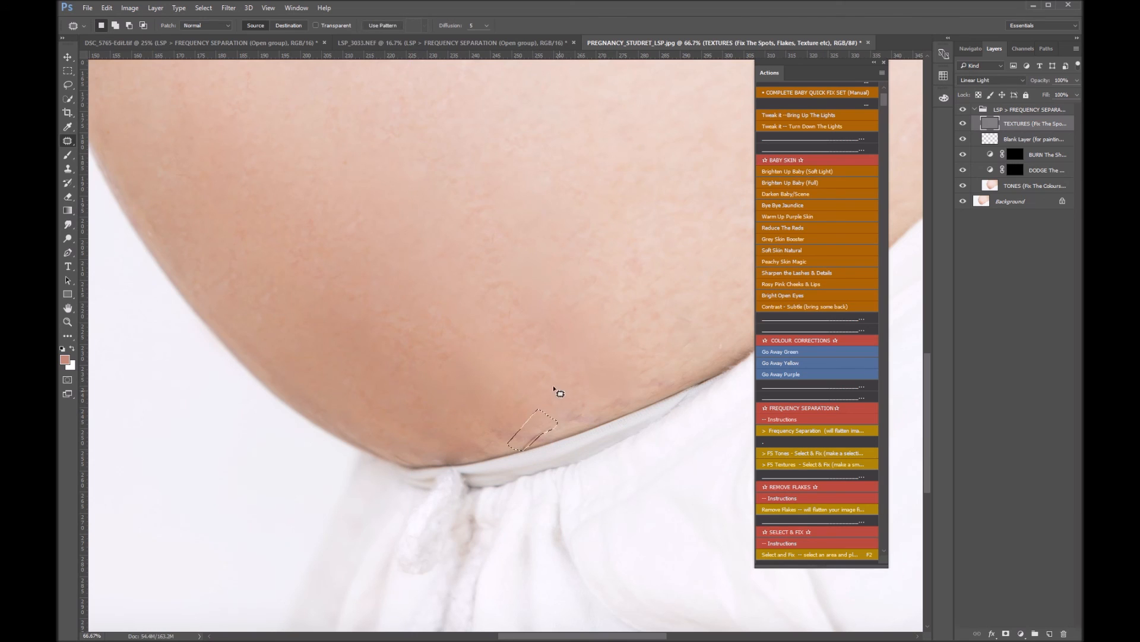
mouse_move(575, 400)
left_mouse_down()
mouse_move(603, 410)
mouse_move(531, 387)
mouse_move(538, 380)
left_mouse_up()
mouse_move(563, 408)
left_mouse_down()
mouse_move(524, 376)
mouse_move(557, 424)
mouse_move(490, 439)
mouse_move(522, 425)
mouse_move(497, 379)
left_mouse_up()
left_click(524, 376)
left_click(497, 378)
Step: Clean up the last texture lines along the skin bordering the white fabric with the Patch tool
mouse_move(611, 393)
left_mouse_down()
mouse_move(594, 423)
mouse_move(593, 401)
left_mouse_up()
left_click_drag(598, 407, 544, 424)
mouse_move(479, 434)
left_mouse_down()
mouse_move(493, 450)
mouse_move(446, 461)
mouse_move(458, 426)
left_mouse_up()
mouse_move(461, 446)
left_mouse_down()
mouse_move(479, 406)
mouse_move(442, 455)
mouse_move(390, 424)
mouse_move(415, 422)
left_mouse_up()
left_click(478, 406)
left_click(448, 414)
Step: Patch the remaining blemishes and faint lines higher up on the belly on the textures layer
mouse_move(406, 442)
left_mouse_down()
mouse_move(448, 414)
mouse_move(474, 332)
mouse_move(473, 382)
left_mouse_up()
left_click_drag(492, 360, 458, 277)
left_click(455, 341)
left_click_drag(437, 394, 423, 393)
mouse_move(464, 384)
left_mouse_down()
mouse_move(447, 341)
mouse_move(385, 289)
left_mouse_up()
left_click(514, 363)
mouse_move(515, 327)
left_mouse_down()
mouse_move(474, 347)
mouse_move(671, 238)
left_mouse_up()
left_click(595, 296)
left_click_drag(644, 342, 655, 265)
left_click_drag(575, 306, 665, 453)
mouse_move(526, 326)
left_mouse_down()
mouse_move(412, 382)
mouse_move(408, 343)
left_mouse_up()
key("ctrl+d")
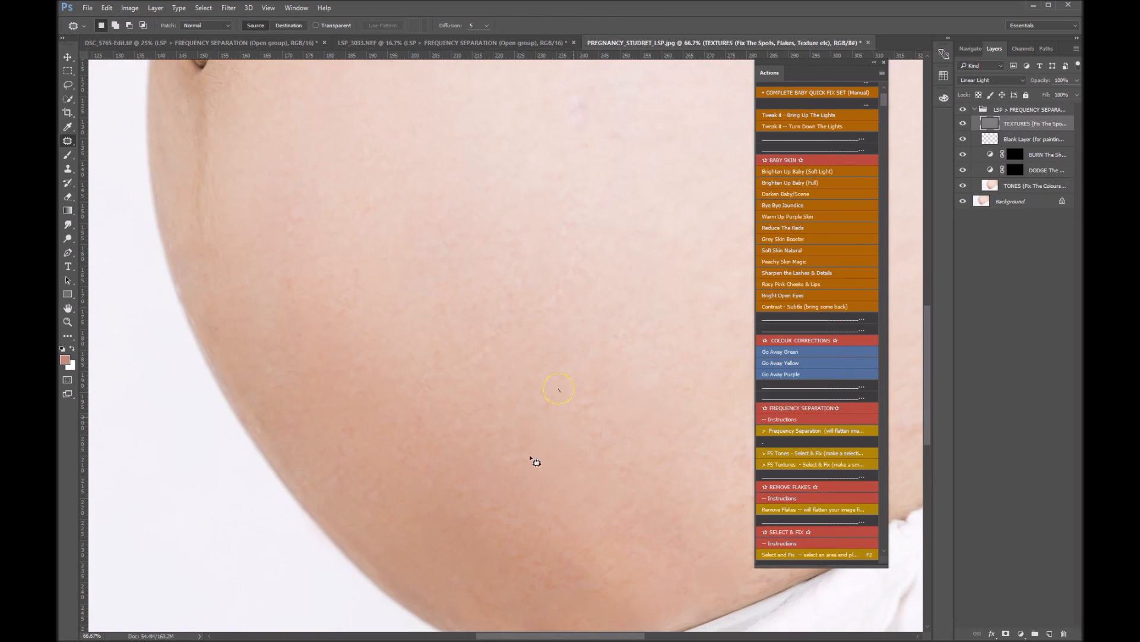
Step: Return to the tones layer and even out the lower belly's colour above the fabric with FS Tones - Select & Fix and a patch
key("z")
left_click(566, 422, "alt")
left_click(567, 421, "alt")
left_click(568, 418, "alt")
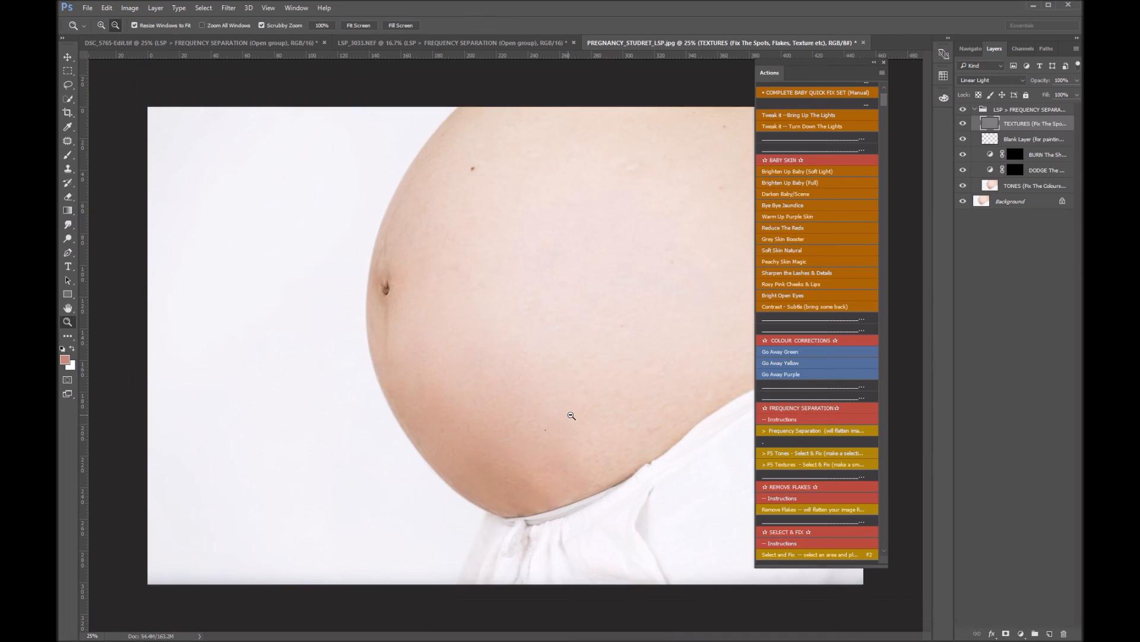
left_click(572, 414, "alt")
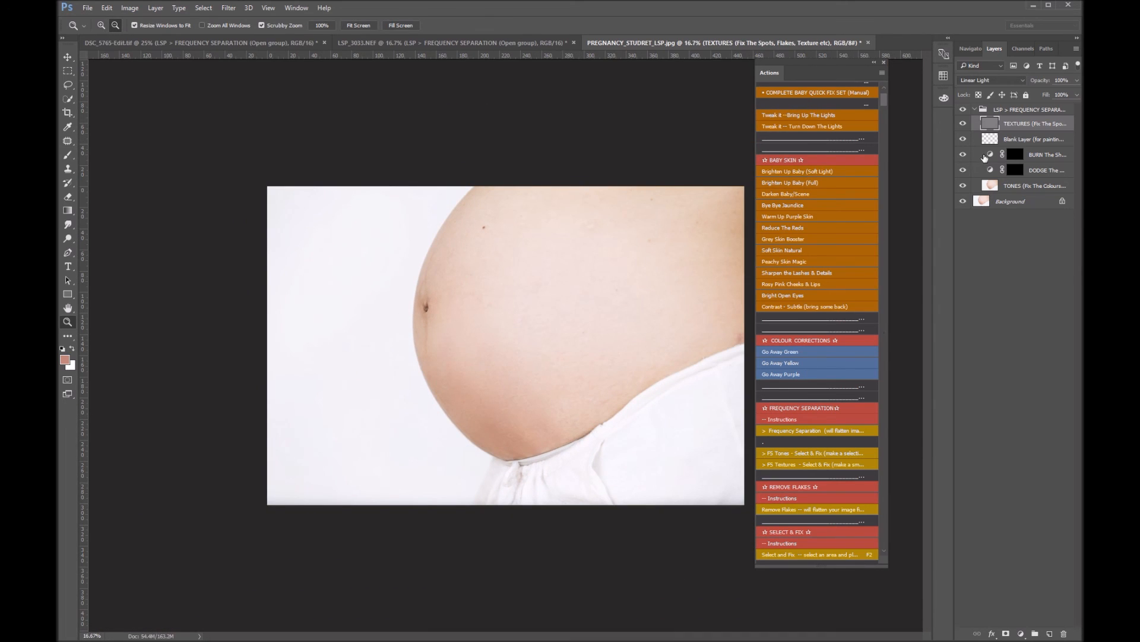
left_click(993, 182)
key("j")
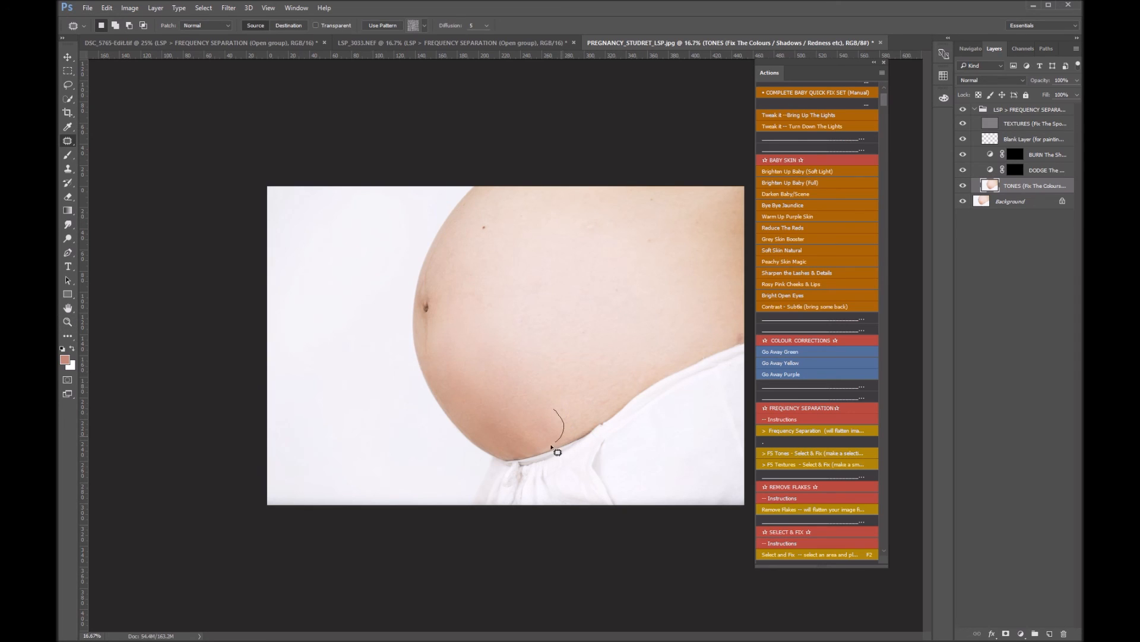
left_click_drag(528, 454, 493, 417)
left_click(790, 453)
left_click_drag(526, 436, 518, 426)
key("ctrl+d")
Step: Collapse the frequency separation group and compare the whole pregnancy photo before and after the retouch
left_click(974, 110)
left_click(963, 109)
left_click(963, 109)
left_click(963, 110)
left_click(963, 109)
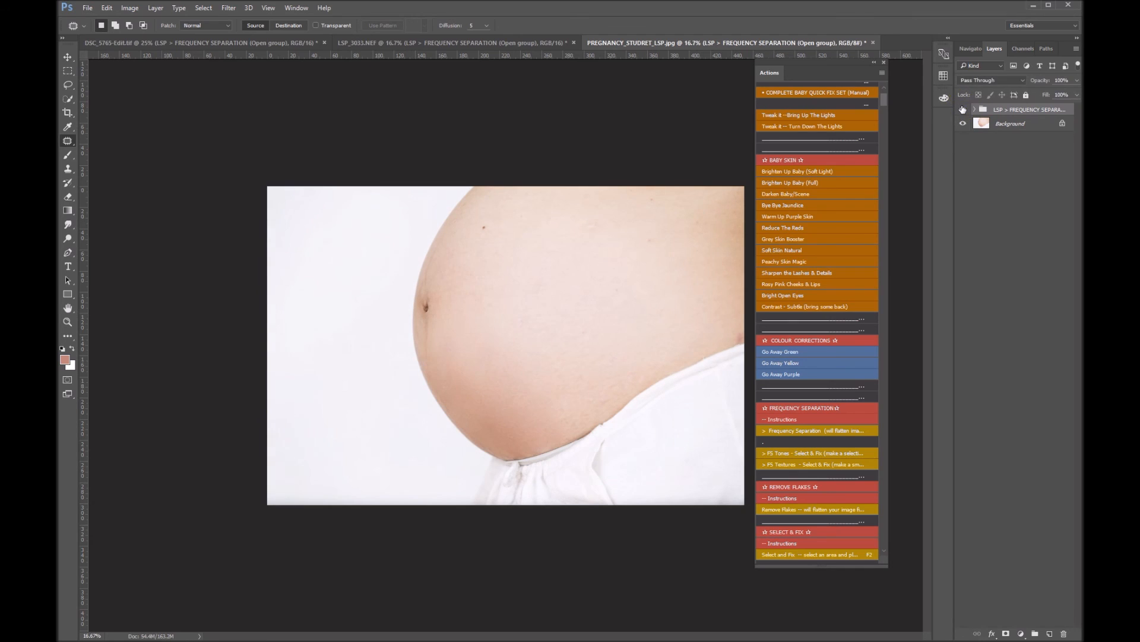
left_click(963, 109)
left_click(963, 110)
left_click(963, 109)
left_click(963, 109)
left_click(963, 110)
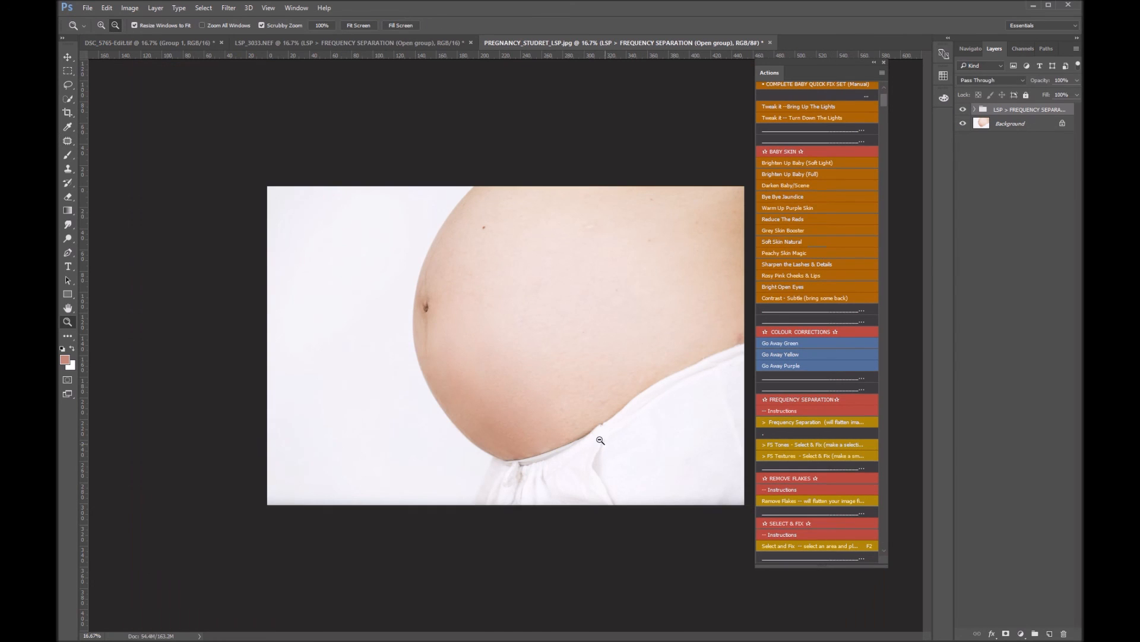
Step: Examine the retouched belly up close with the frequency separation group shown and hidden
left_click_drag(553, 401, 585, 396)
key("space")
left_click_drag(593, 321, 537, 463)
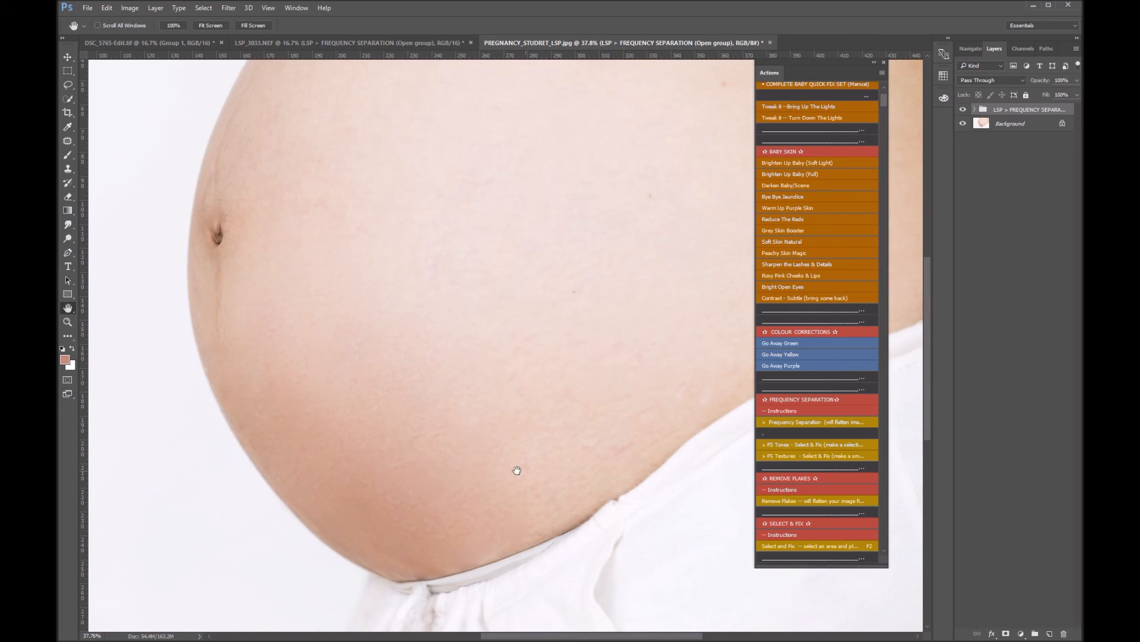
left_click(967, 112)
left_click(967, 112)
left_click(967, 111)
left_click(963, 113)
left_click(963, 113)
left_click(964, 113)
Step: Zoom back out of the pregnancy photo and switch to the LSP_3033.NEF document
key("z")
left_click_drag(521, 329, 449, 54)
left_click(439, 43)
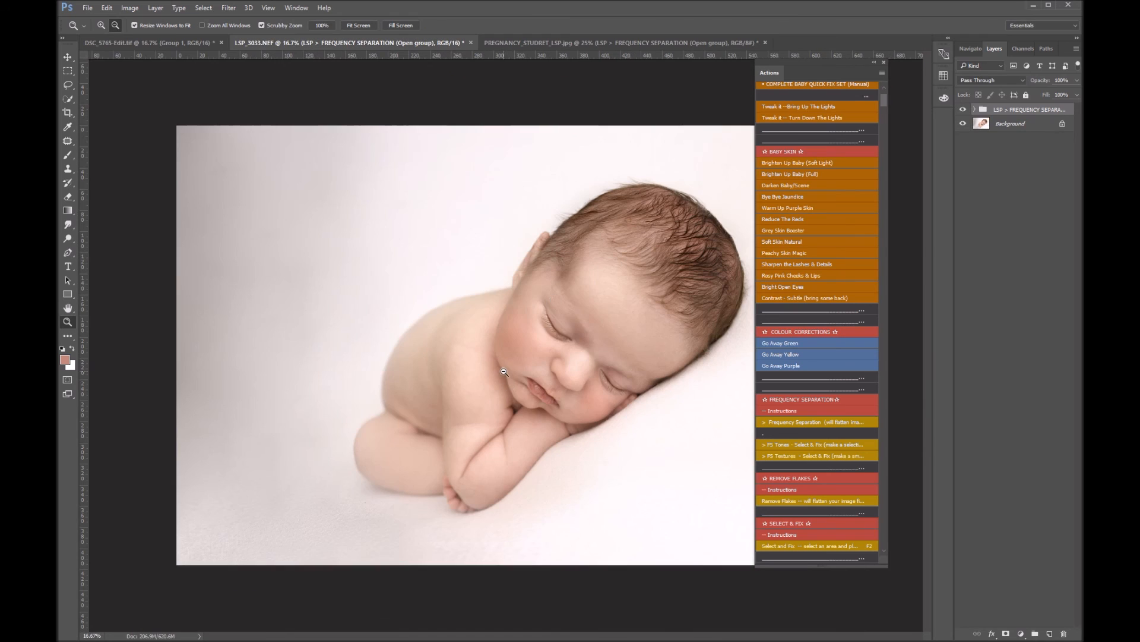